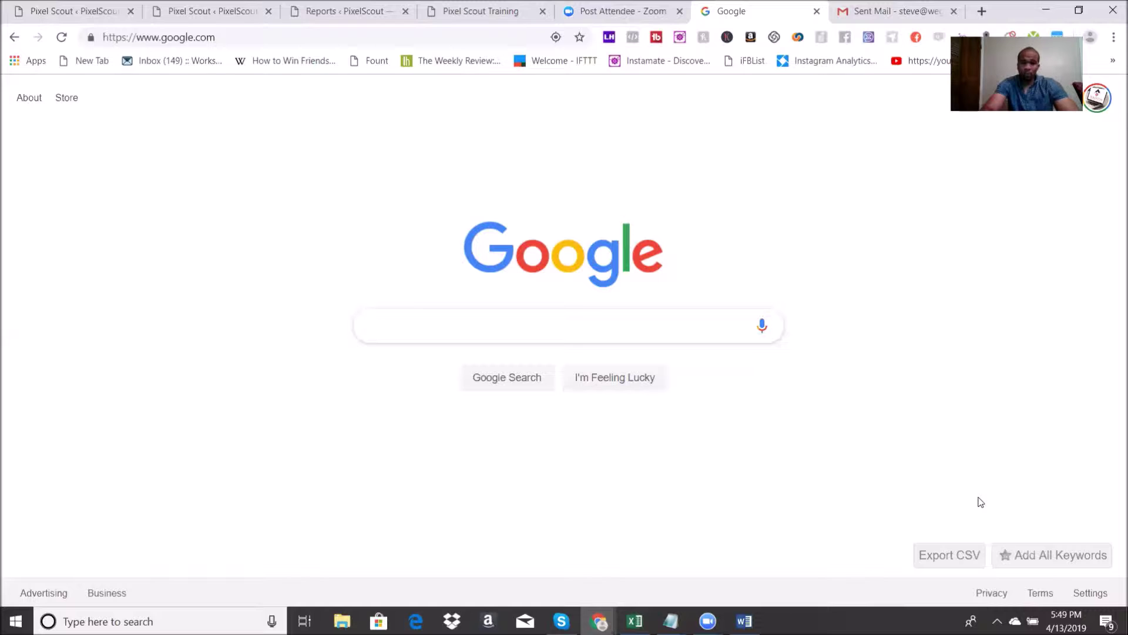
Step: Search Google for '24 hour ac repair houston' and scroll down to the Expert Air result
text(24 hour)
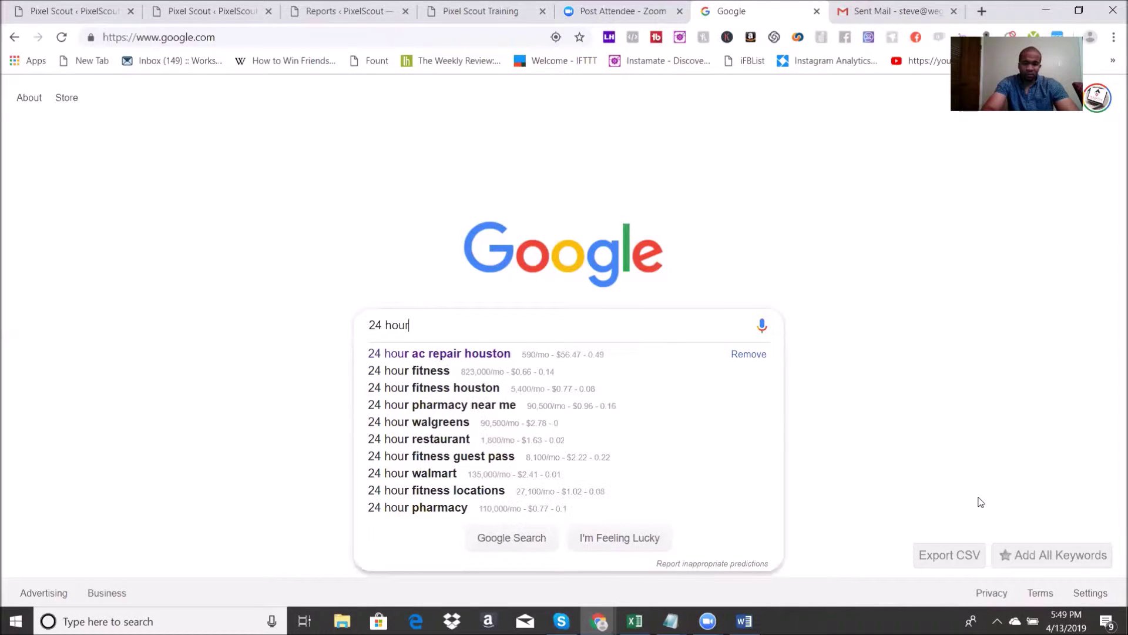
text( ac repair houston)
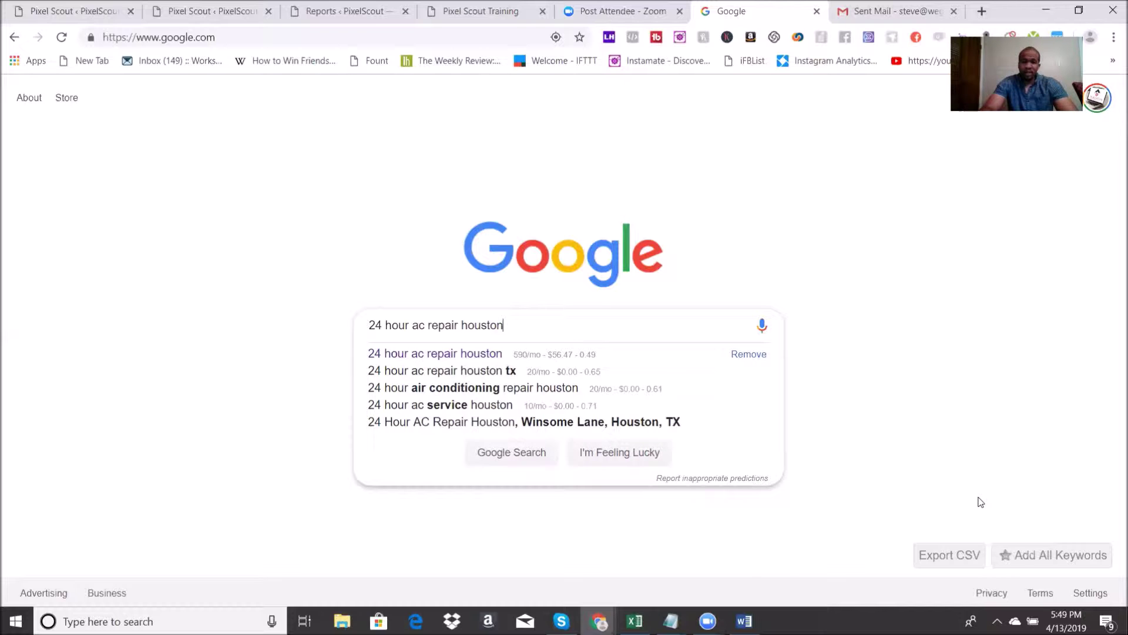
key(Return)
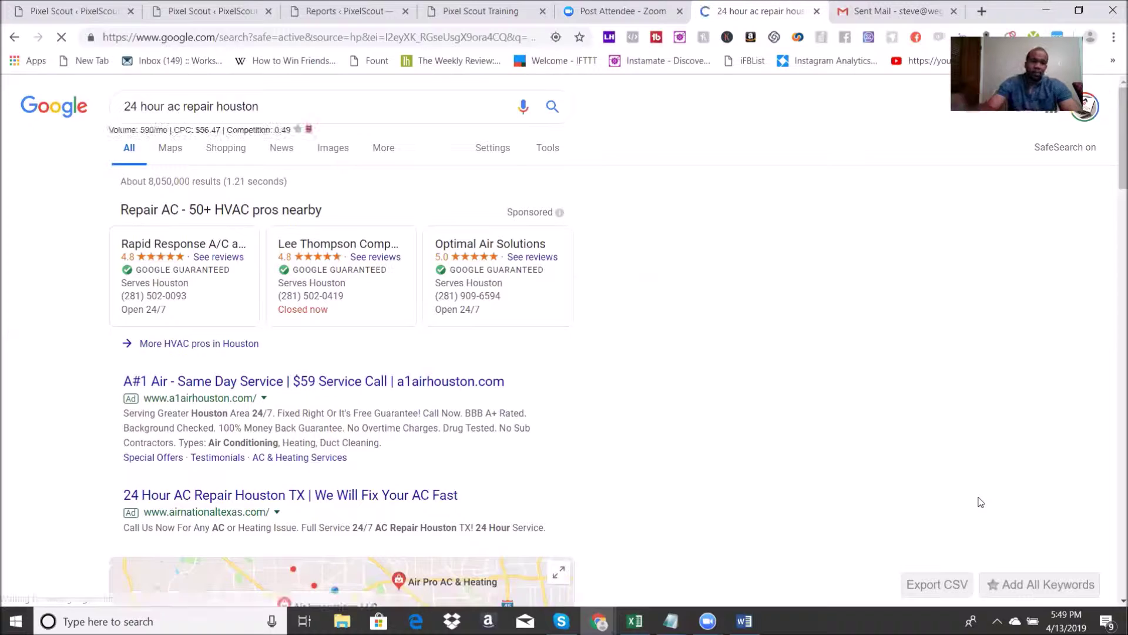
scroll(988, 440, down, 12)
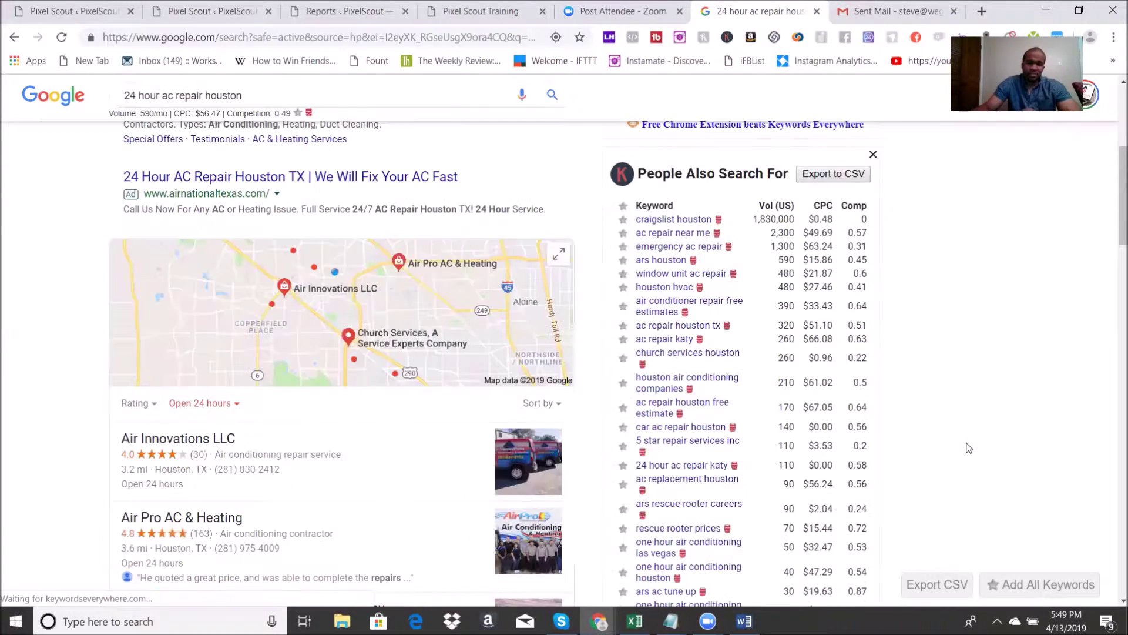
scroll(988, 439, down, 3)
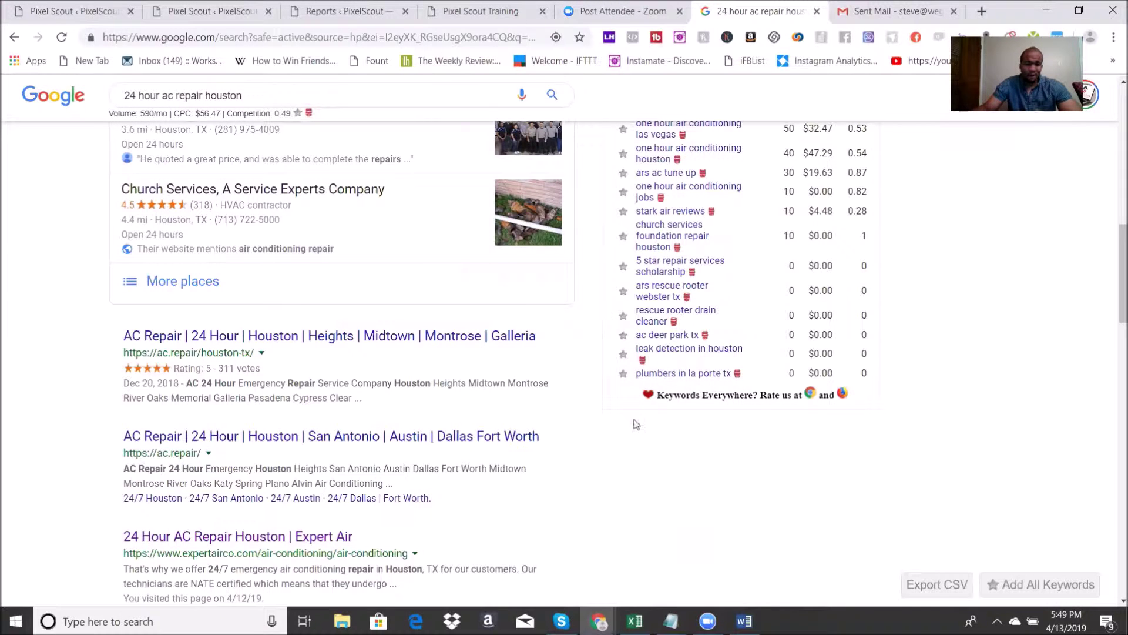
scroll(1059, 463, down, 6)
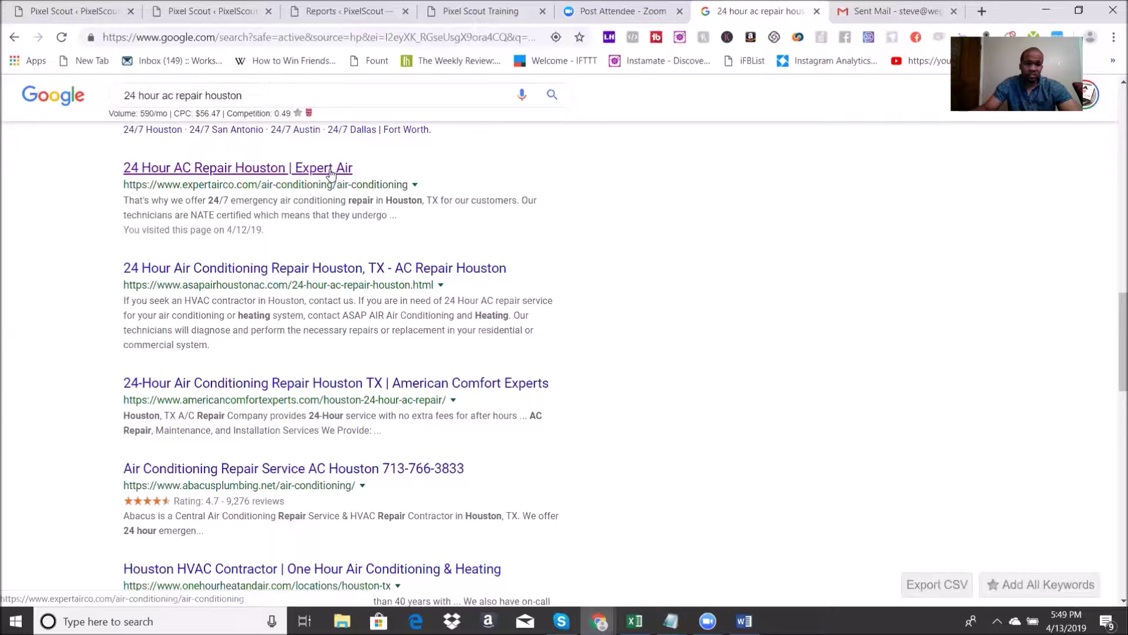
Step: Open the Expert Air search result and scroll through its air conditioning page
click(330, 170)
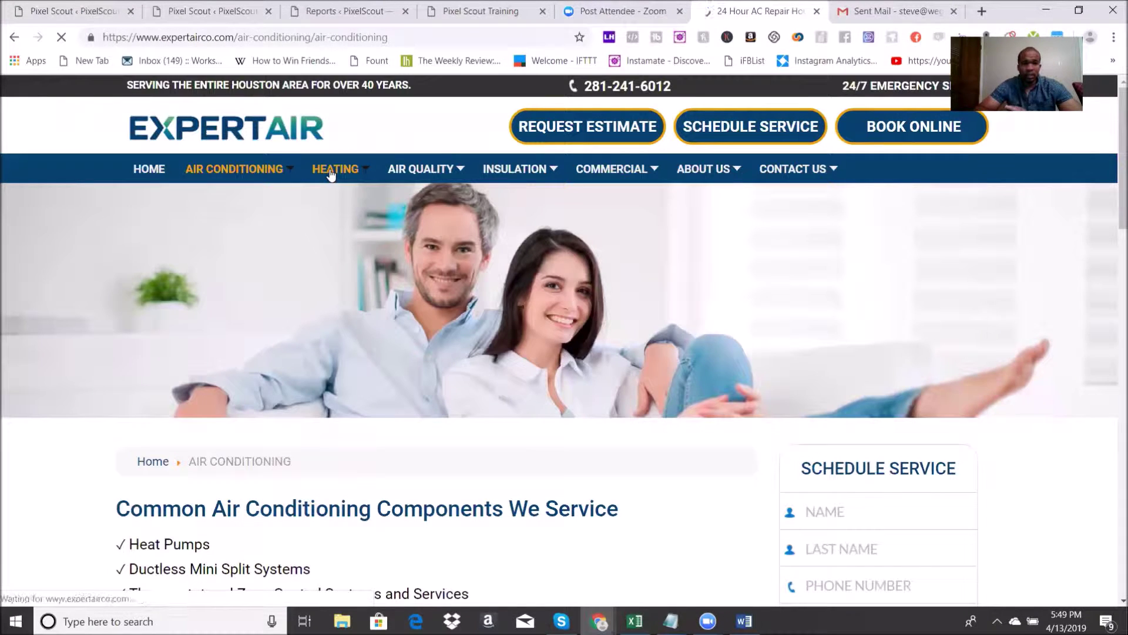
scroll(452, 214, down, 5)
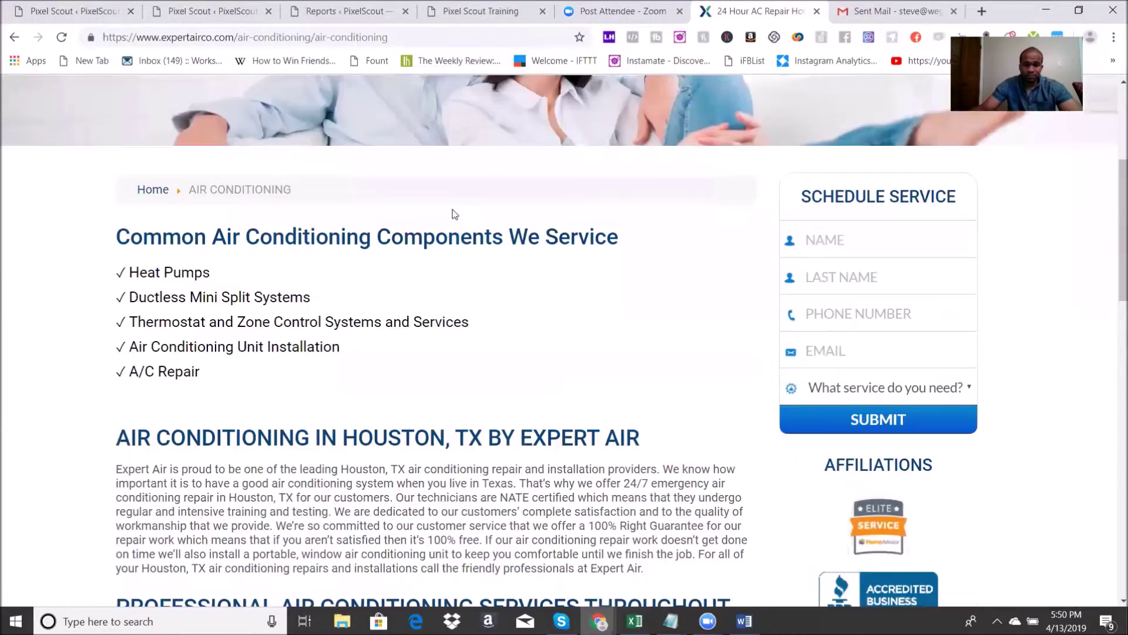
scroll(455, 214, down, 15)
scroll(661, 351, down, 2)
scroll(652, 346, up, 15)
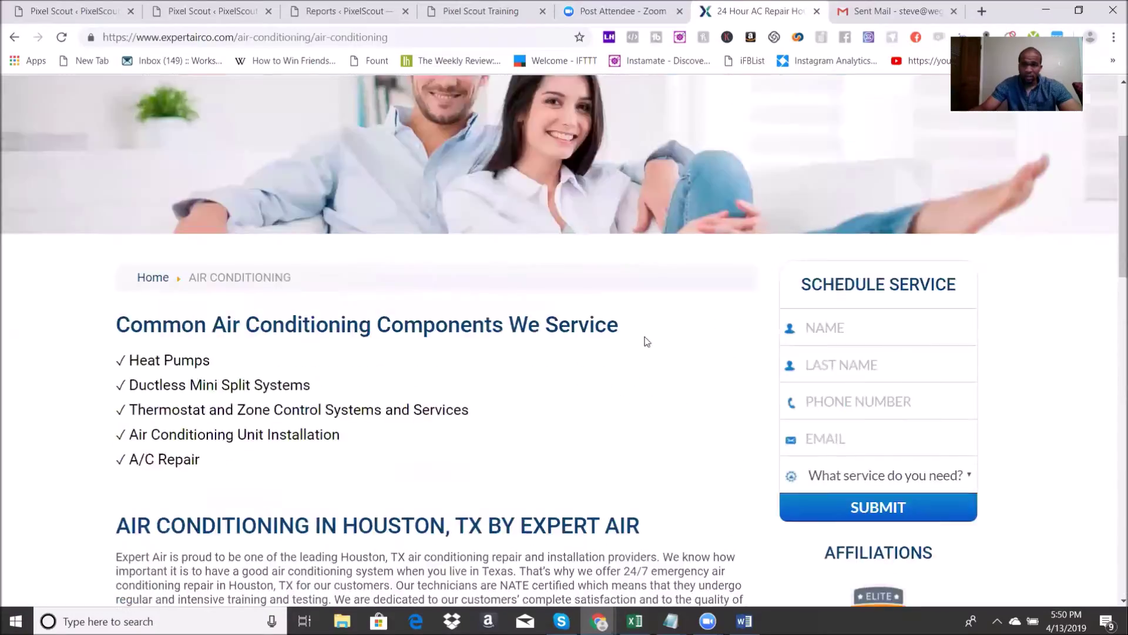
scroll(635, 253, up, 3)
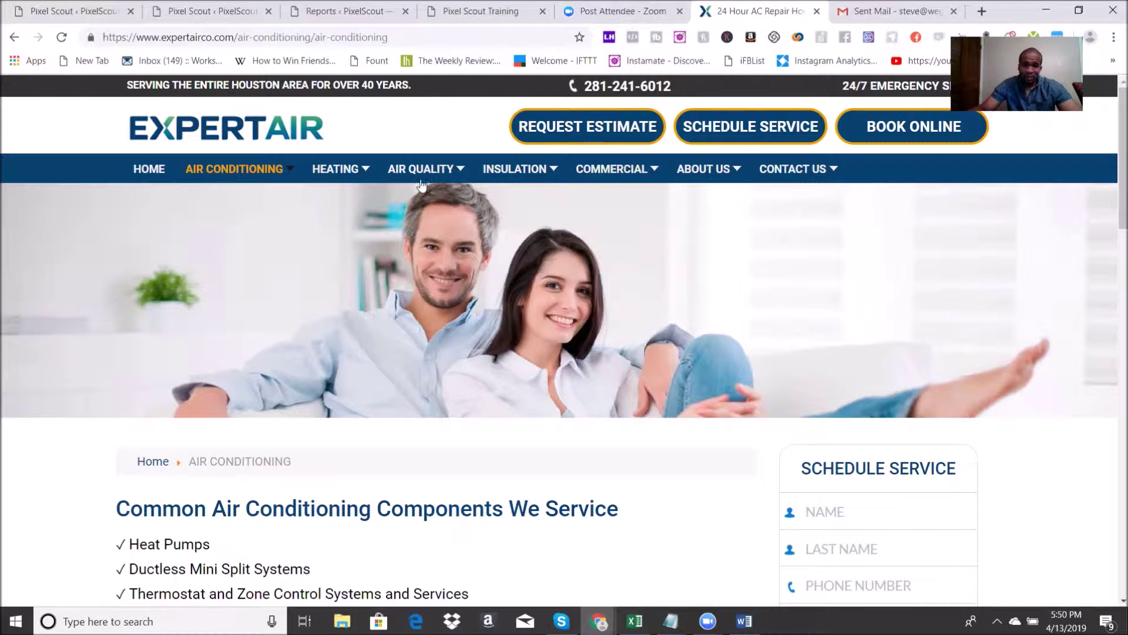
Step: View Expert Air's Air Quality > Air Filters / Purifiers page, then go back
mouse_move(423, 176)
click(440, 201)
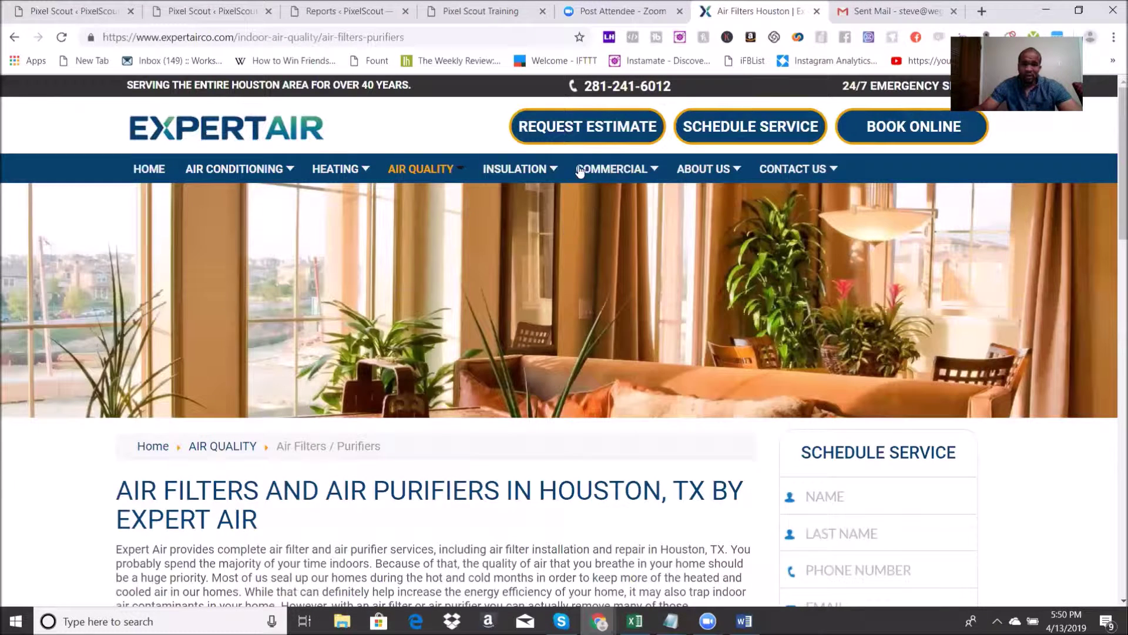
click(14, 37)
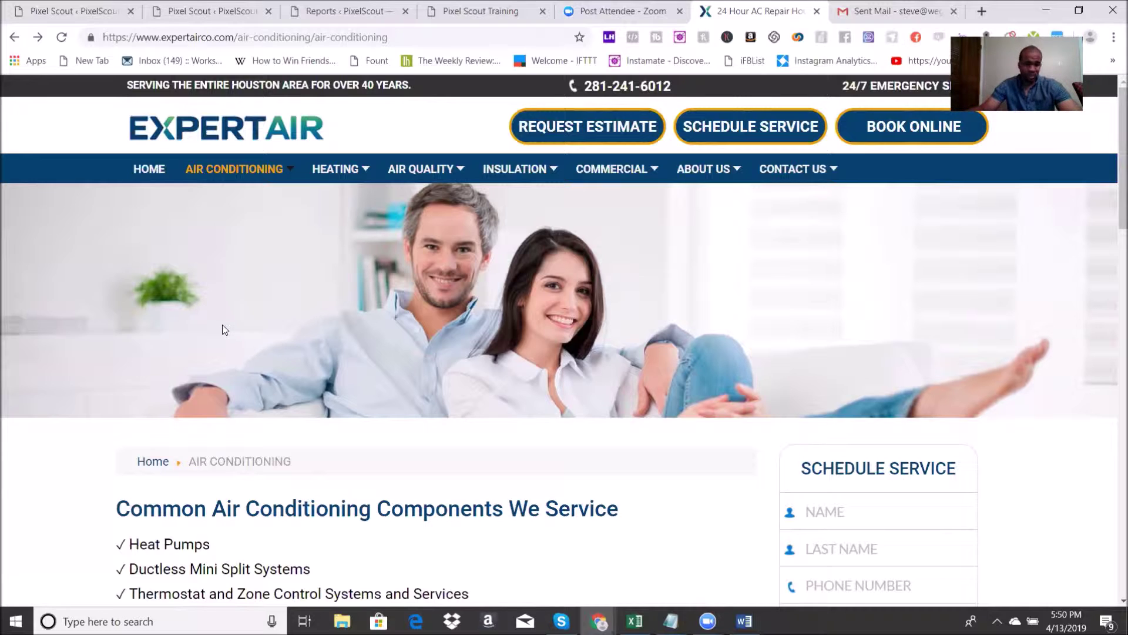
Step: Return to the '24 hour ac repair houston' results, browse them, and start a blank tab
click(12, 37)
scroll(647, 335, up, 15)
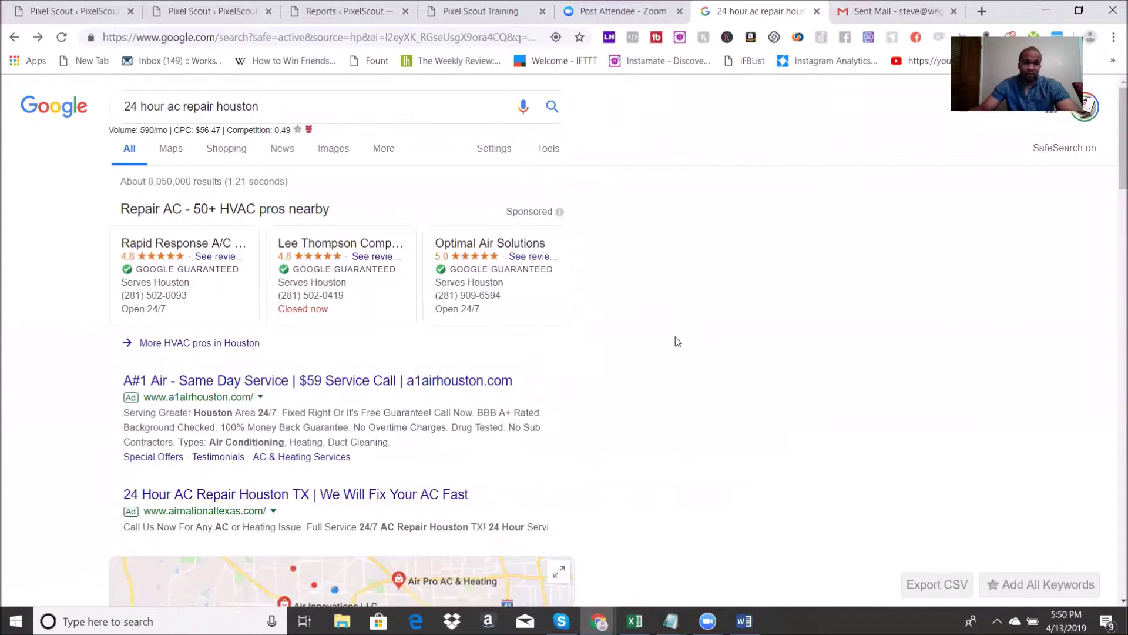
scroll(691, 351, down, 10)
scroll(686, 355, down, 4)
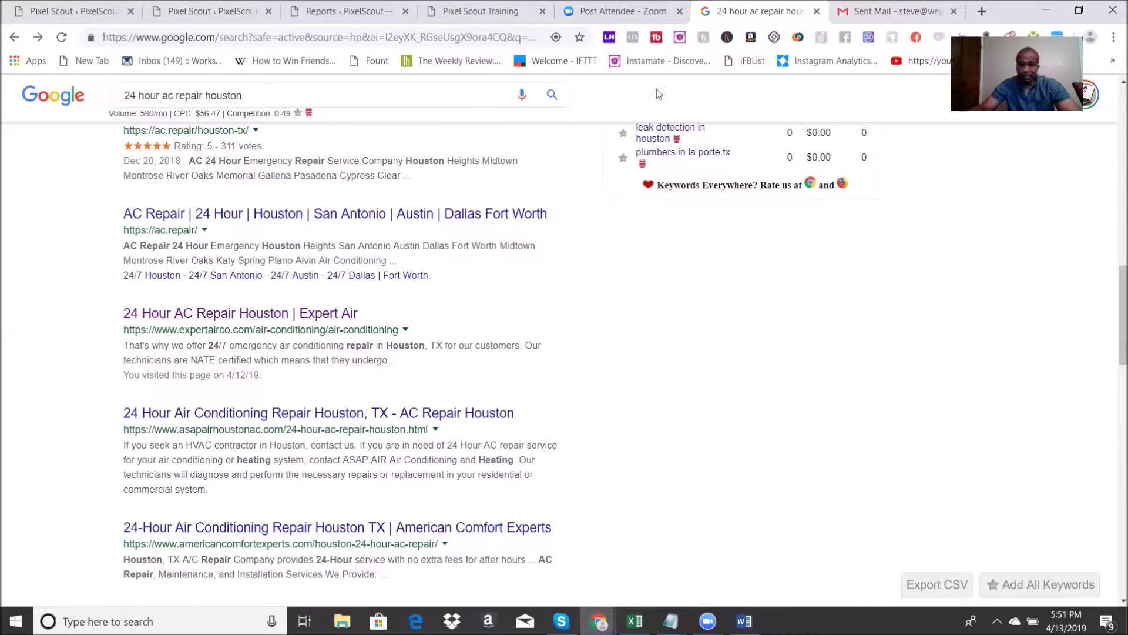
click(982, 12)
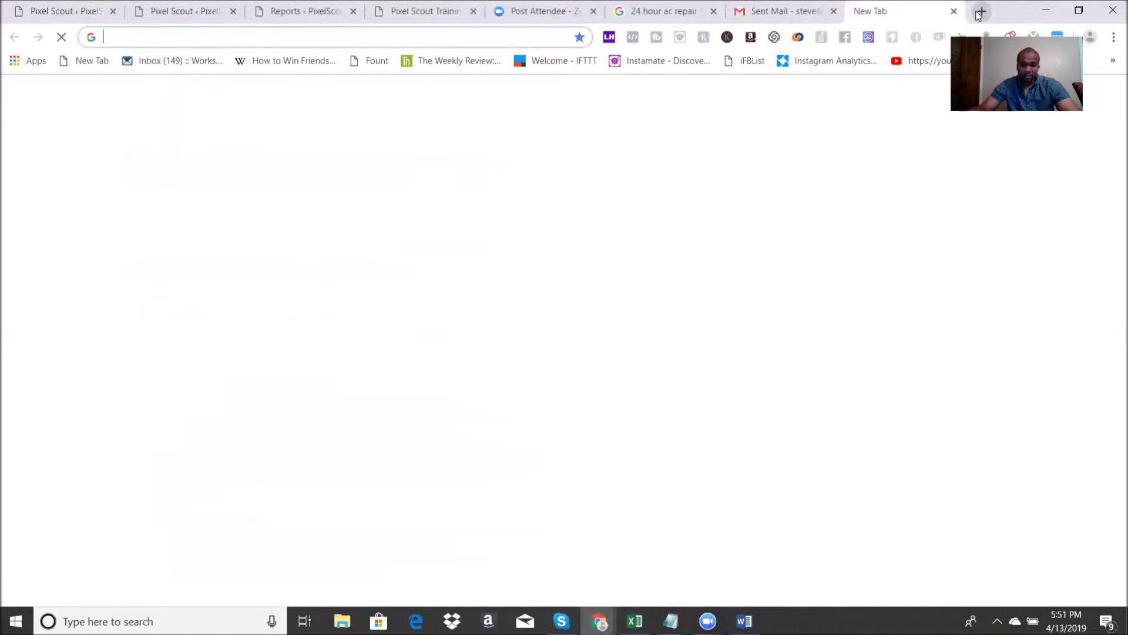
Step: Load the Google Sheets site in the new tab
text(shet)
key(BackSpace)
text(e)
key(Return)
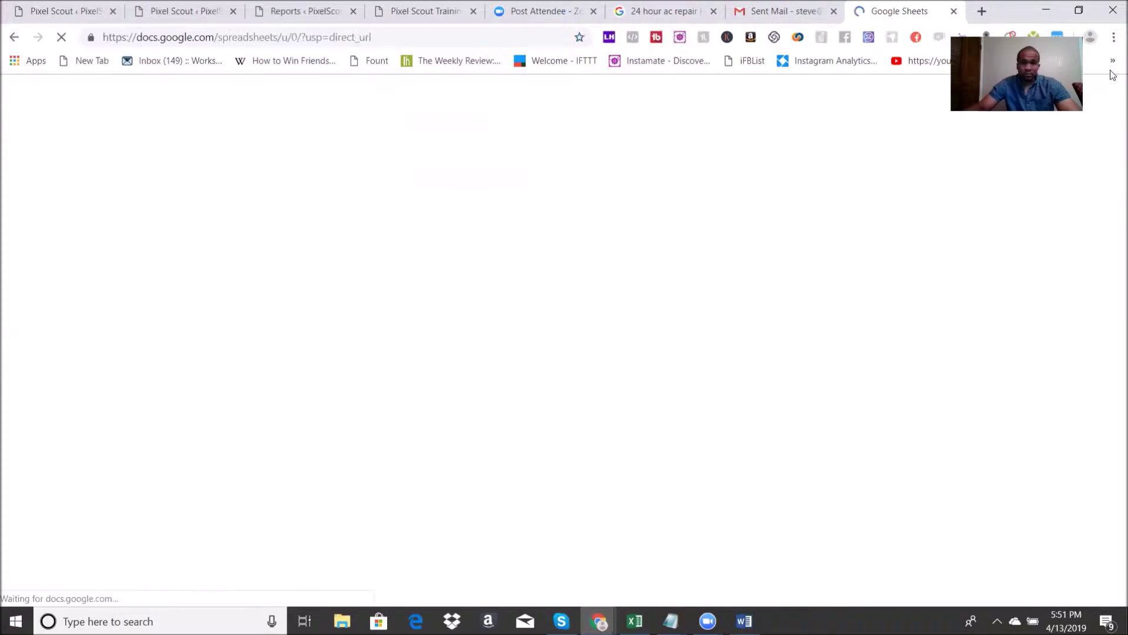
Step: Reopen the Expert Air result and select its domain address
click(644, 7)
click(299, 312)
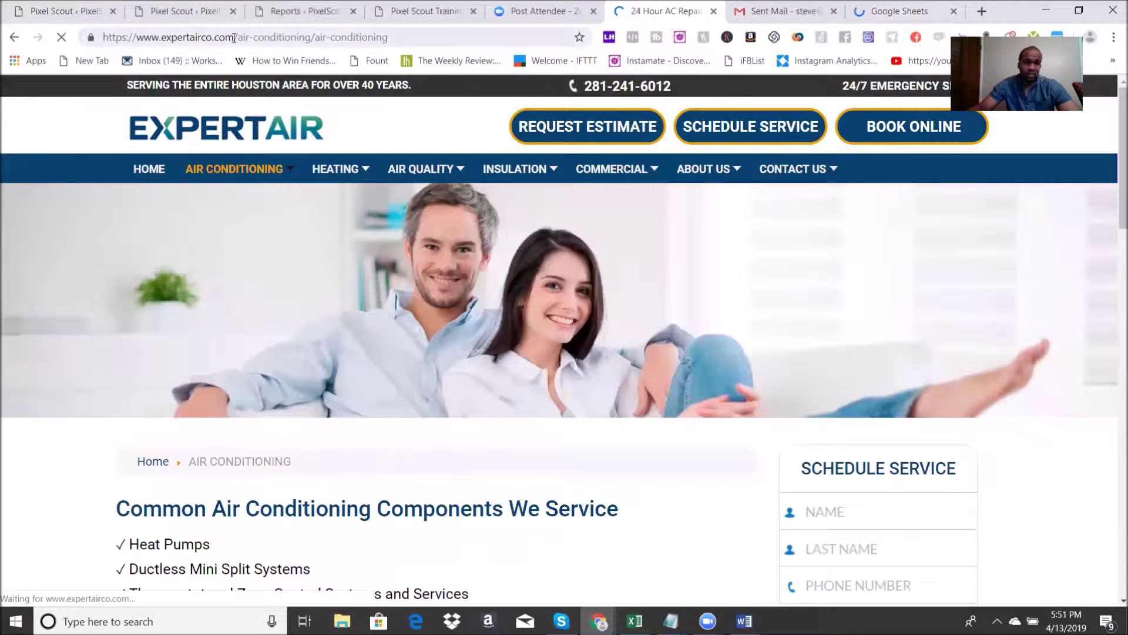
drag(233, 37, 62, 37)
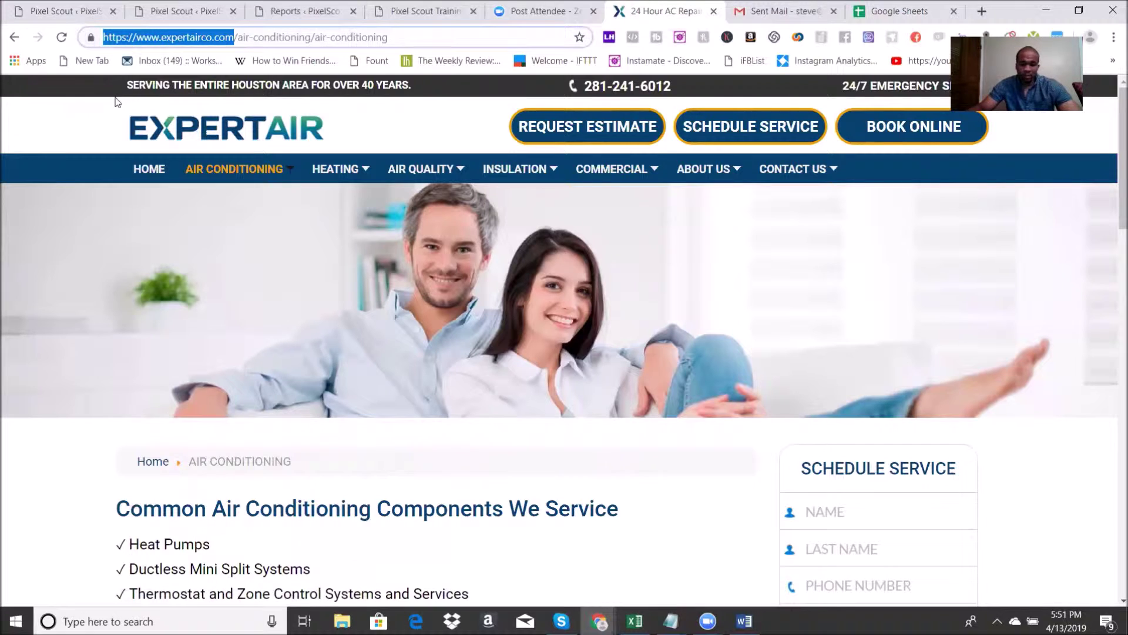
Step: Create a new blank Google Sheets spreadsheet
click(888, 9)
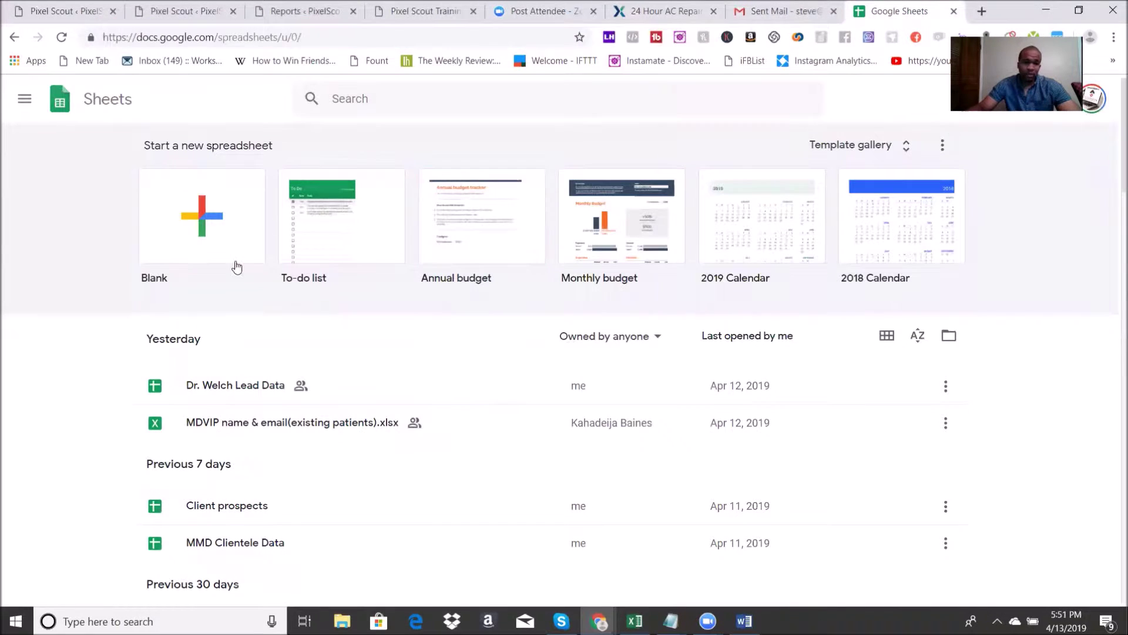
click(191, 239)
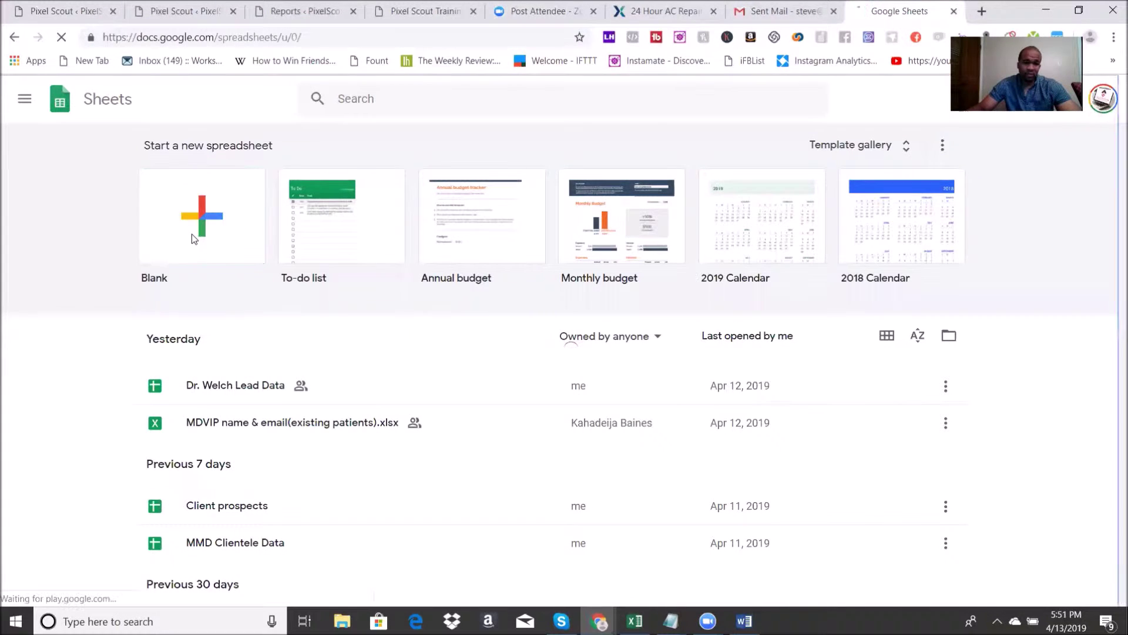
click(758, 10)
click(651, 4)
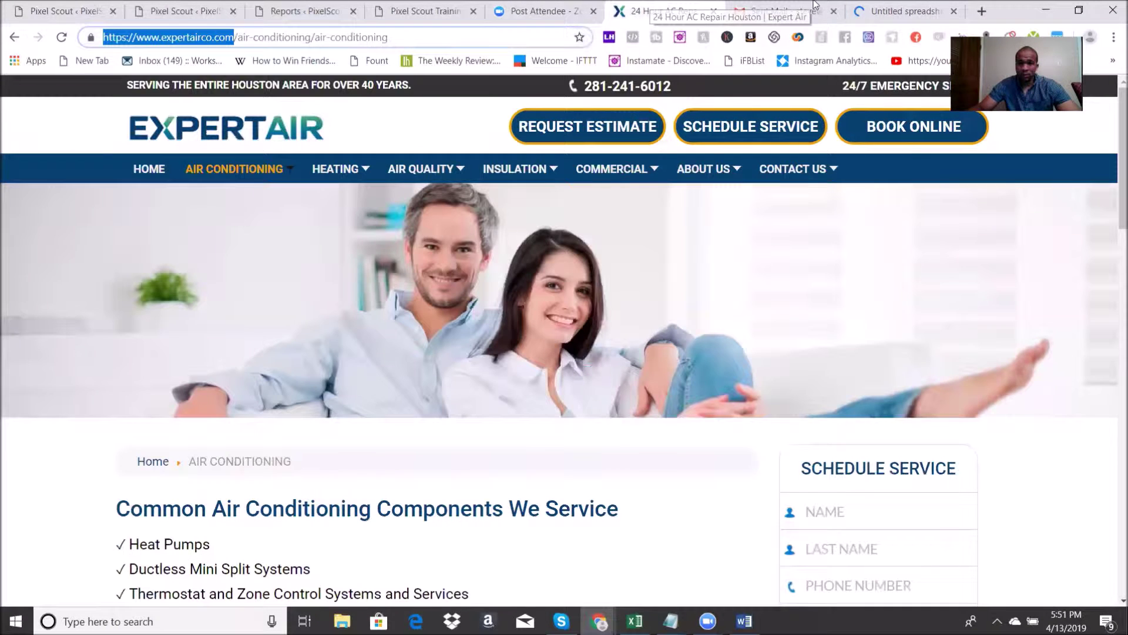
click(911, 5)
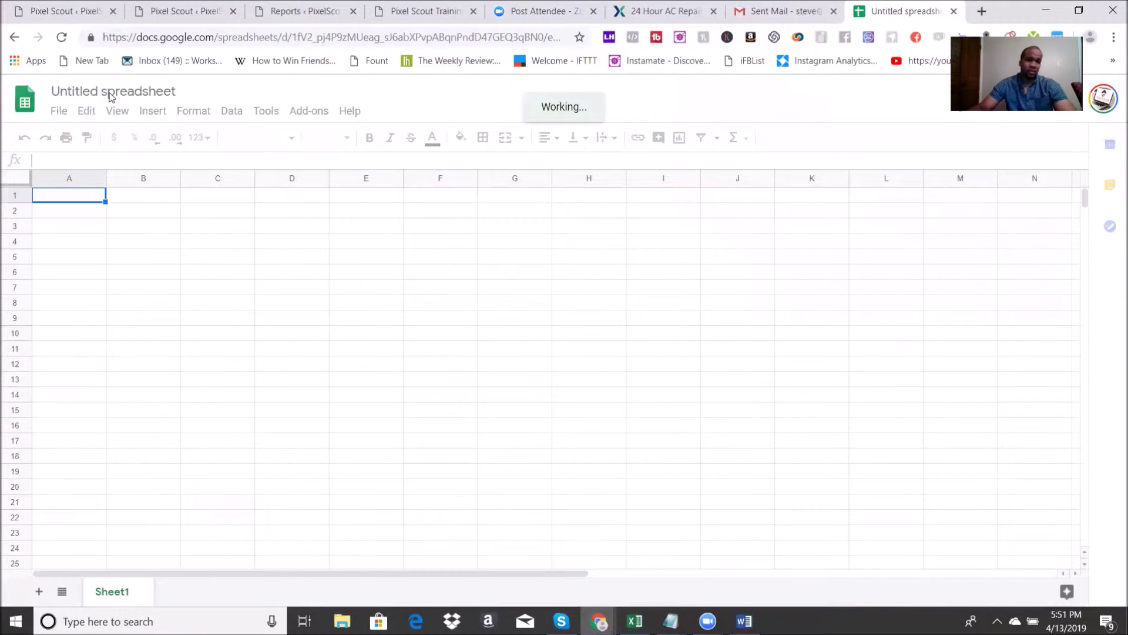
Step: Rename the untitled spreadsheet to 'Prospects'
click(110, 93)
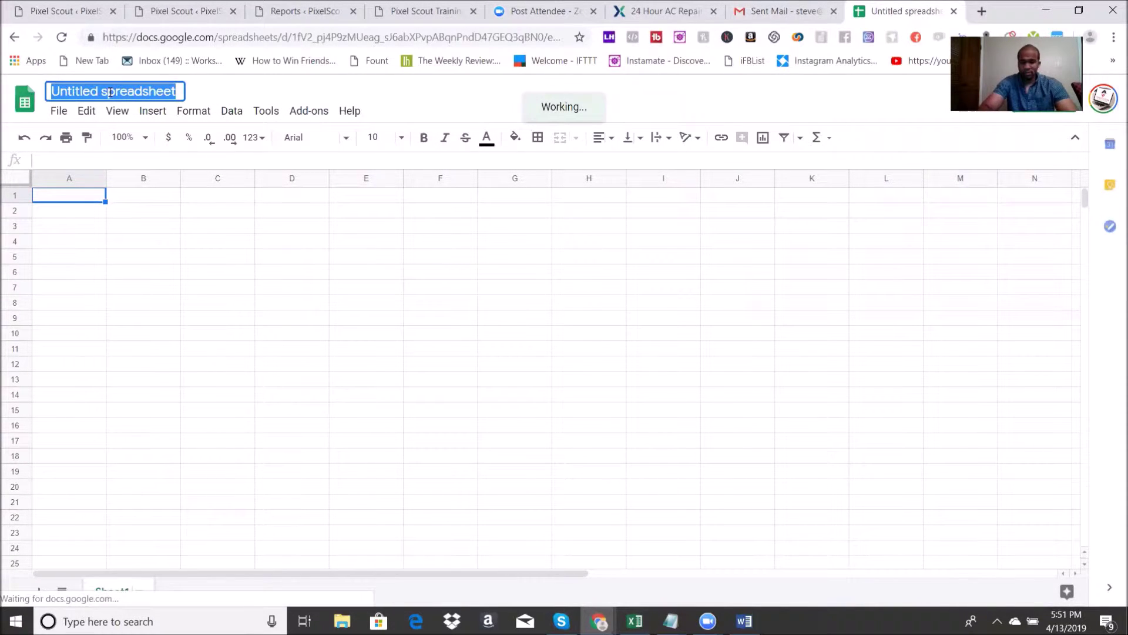
text(Prospects)
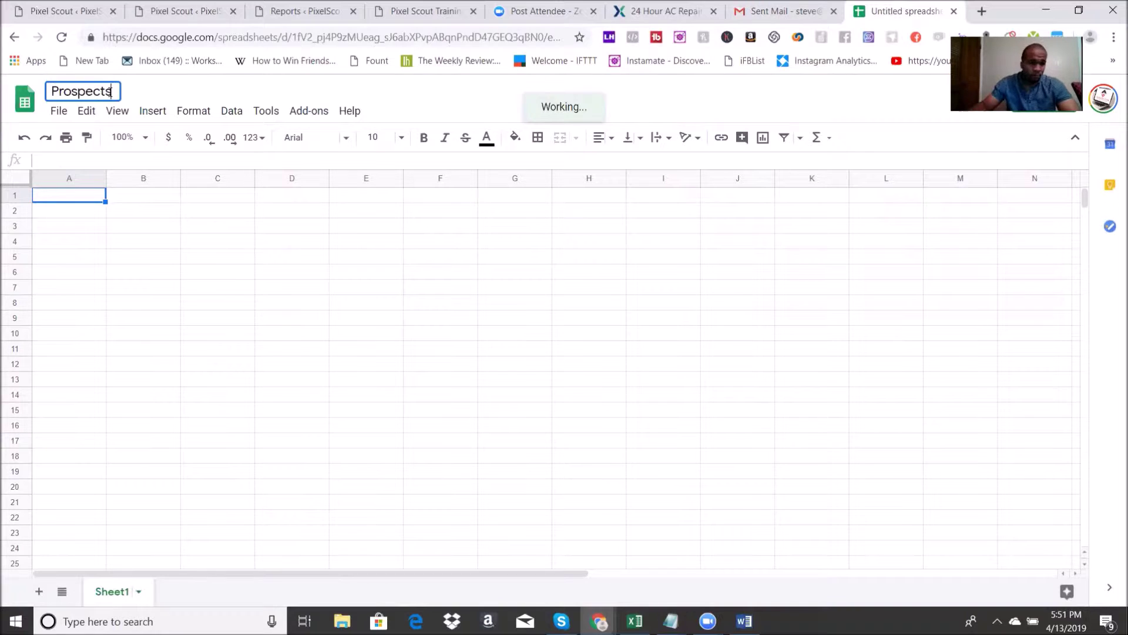
click(51, 228)
Step: Enter the headers Business Name, Website and Email in row 1
click(54, 196)
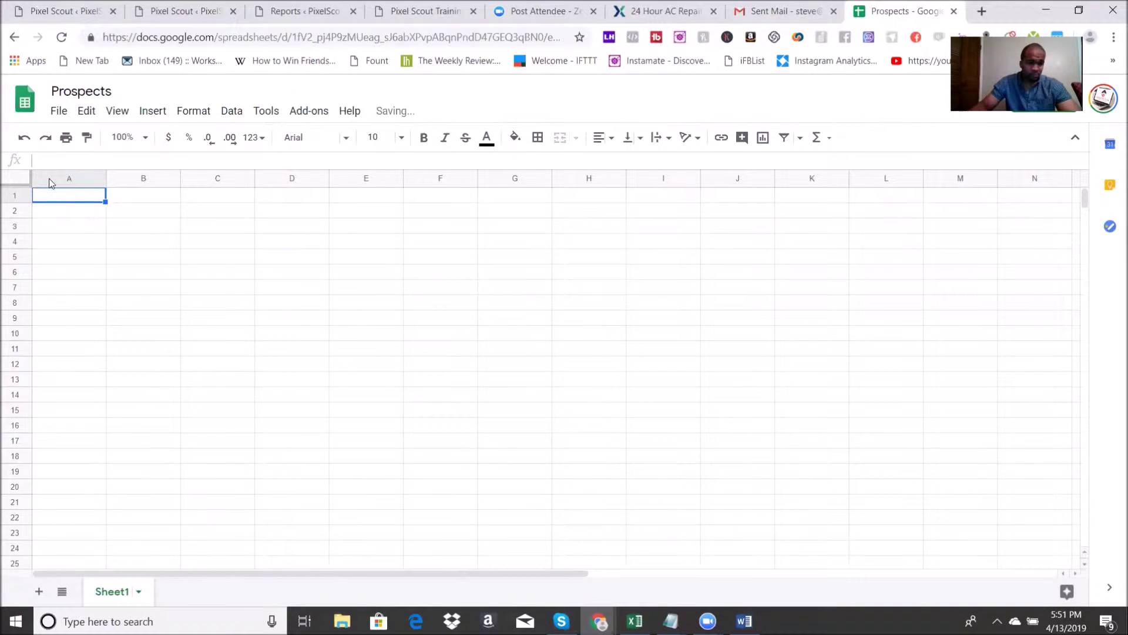
text(Bue)
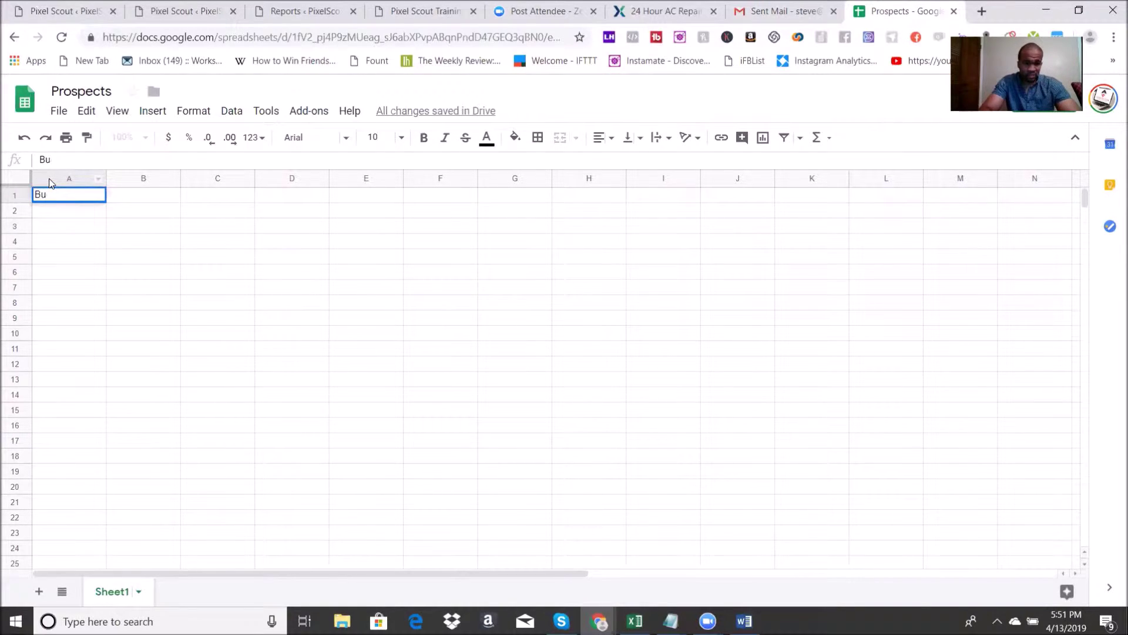
key(BackSpace)
text(usiness Name)
key(Tab)
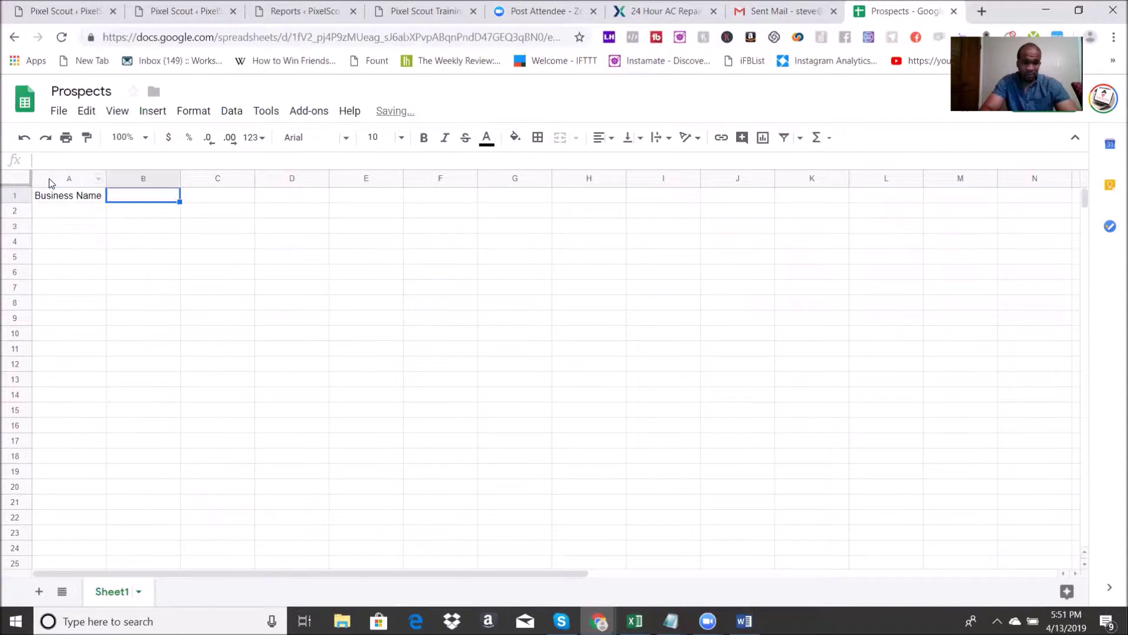
key(Tab)
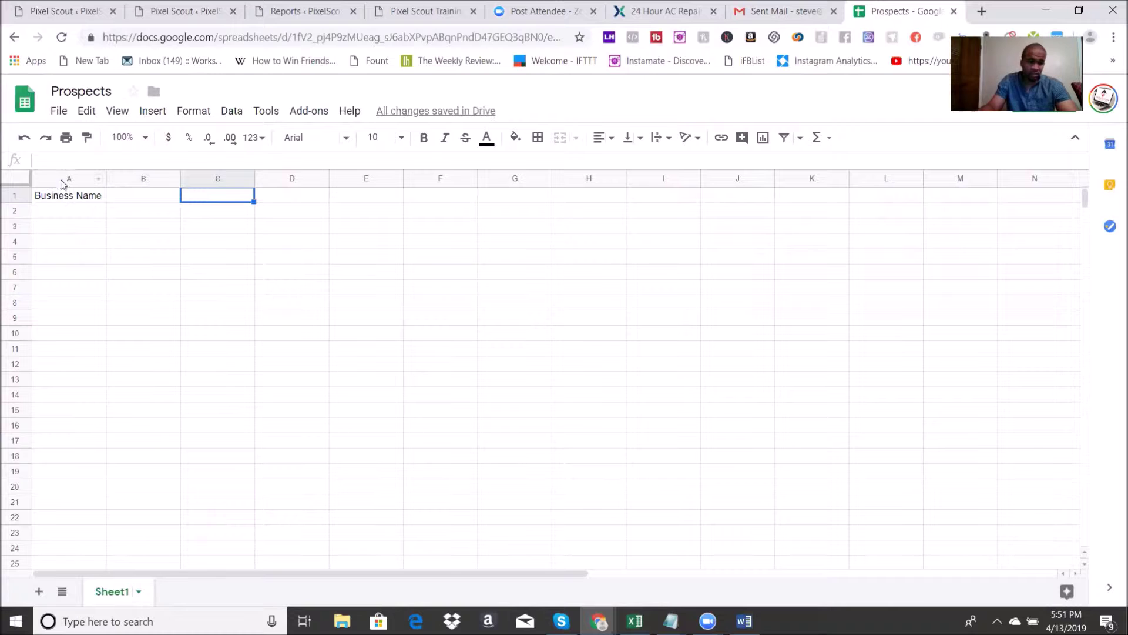
click(125, 197)
text(Website)
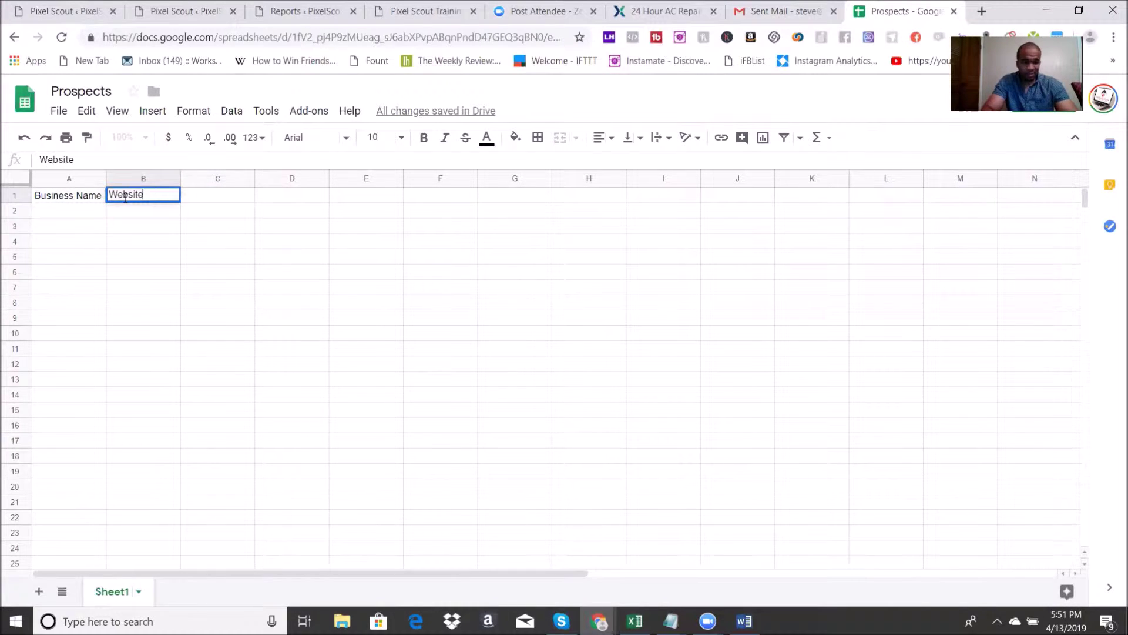
key(Tab)
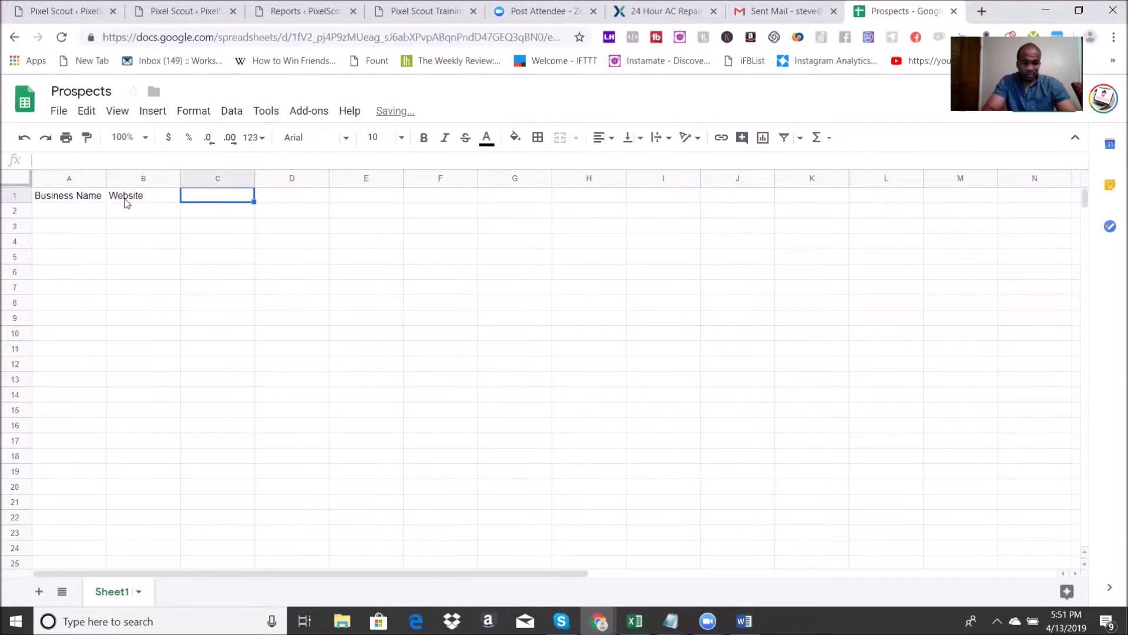
text(Email)
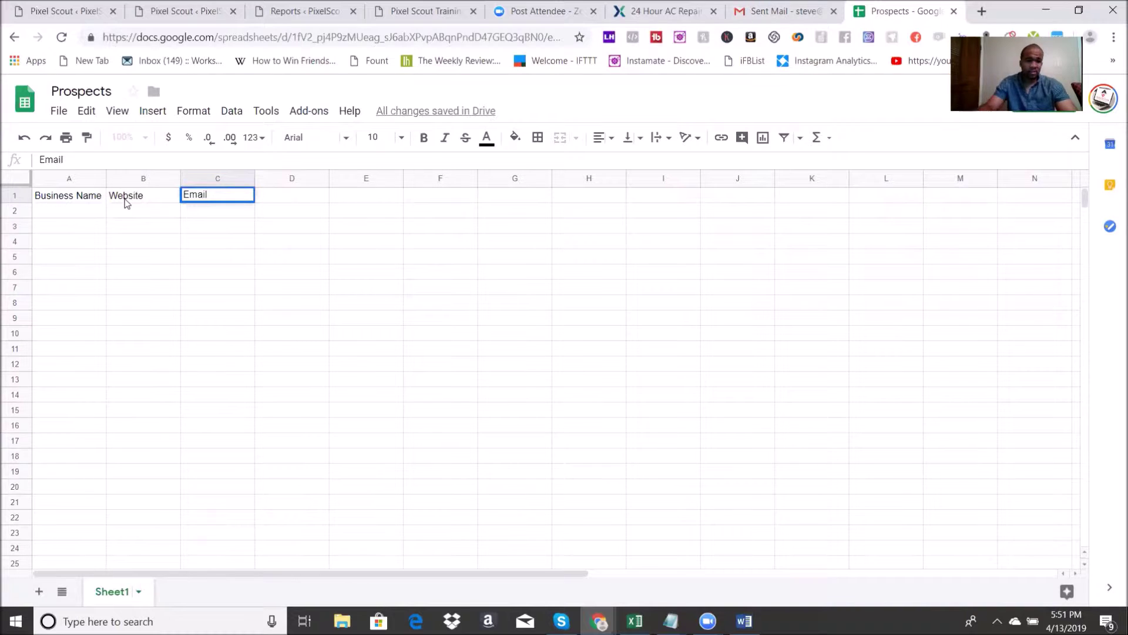
key(Tab)
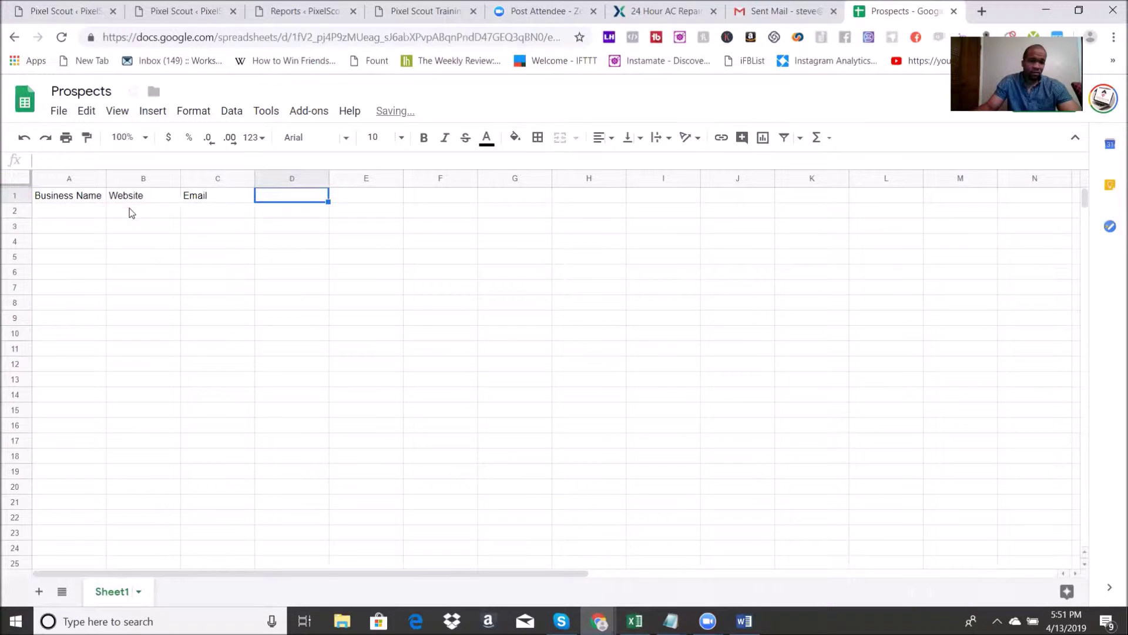
Step: Fill row 2 with 'Expert Air' and its pasted website address
click(130, 212)
text(https://www.expertairco.com)
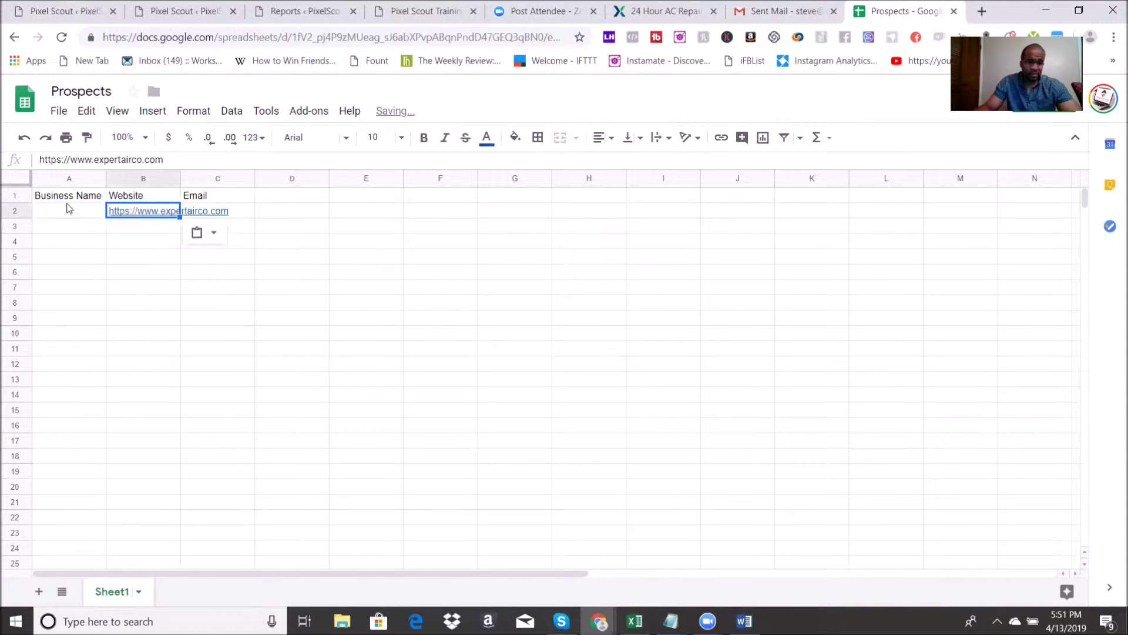
click(69, 203)
click(69, 209)
text(Expert Air)
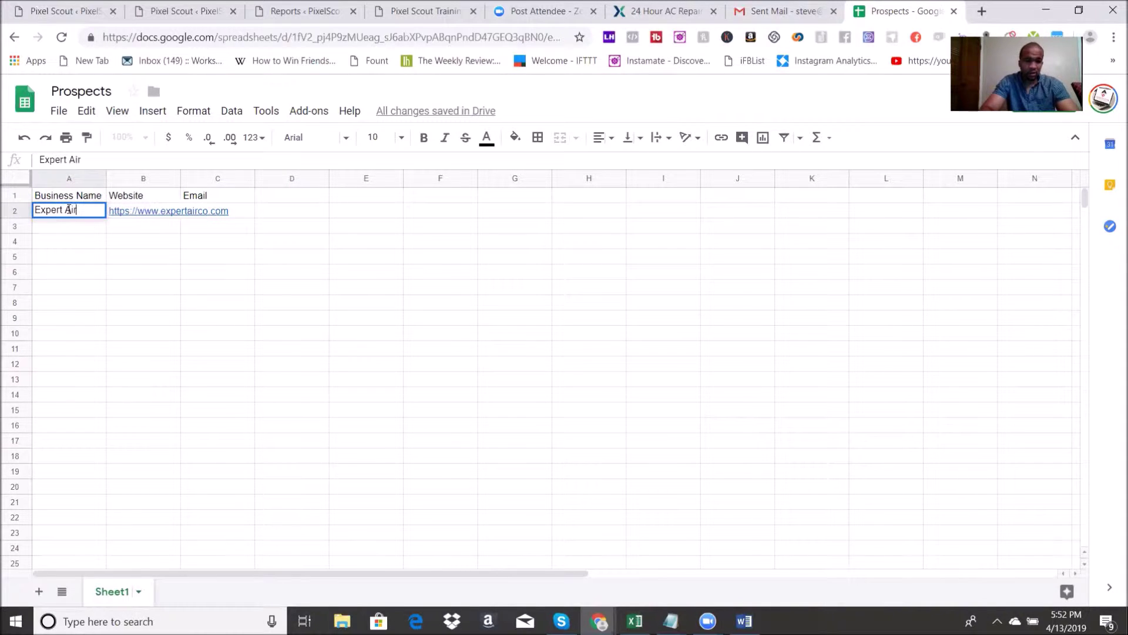
click(79, 290)
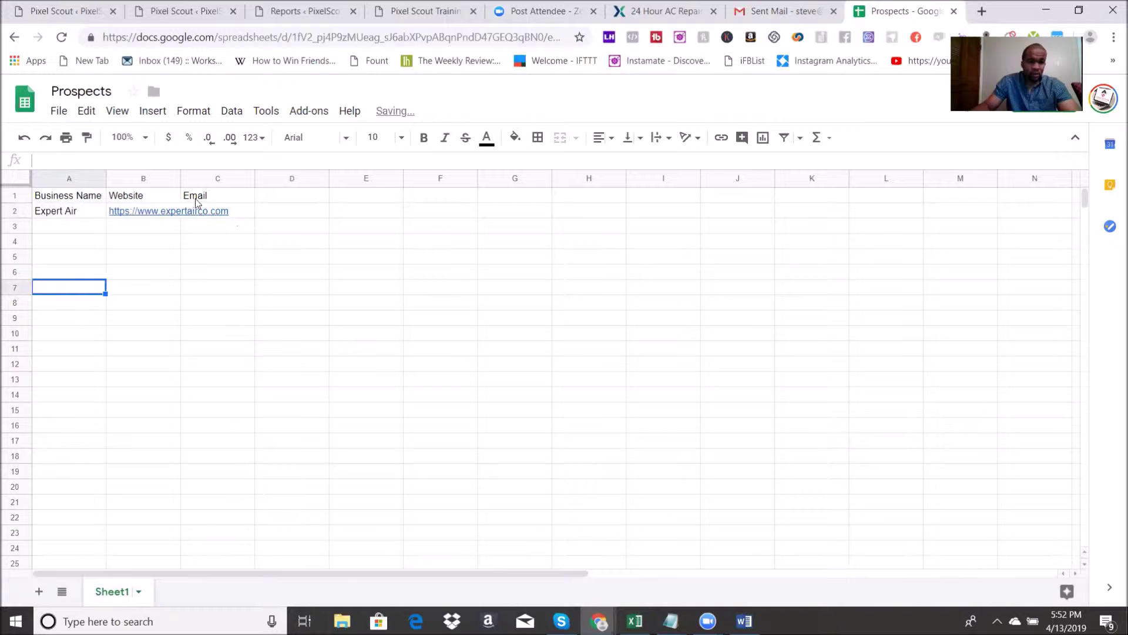
Step: Auto-fit column B to show the full Expert Air website URL
click(180, 182)
double_click(180, 183)
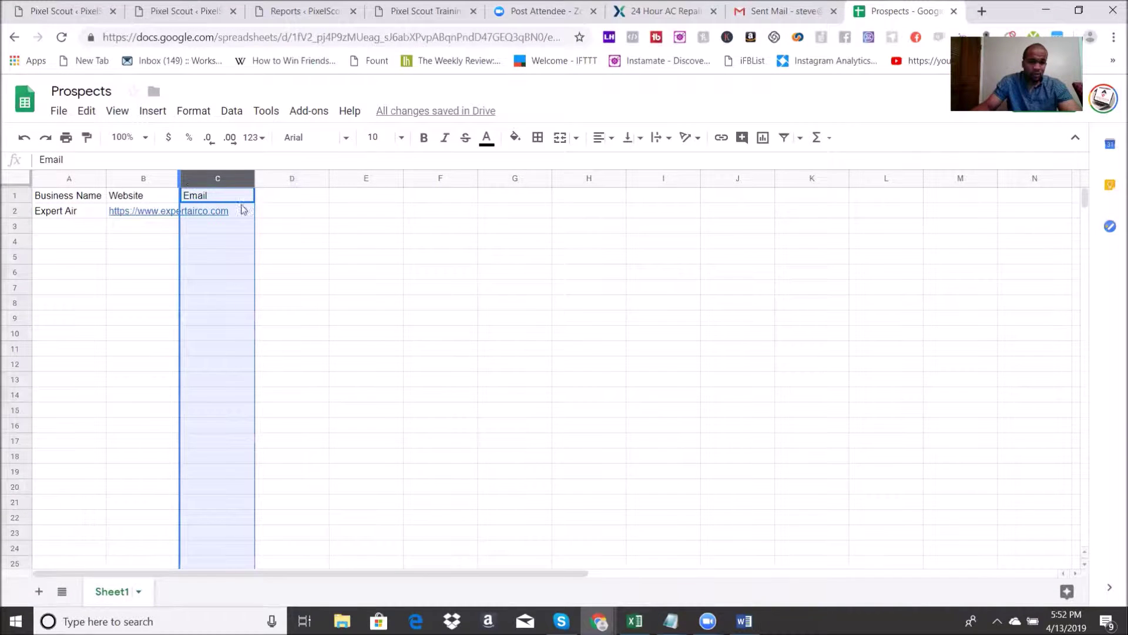
double_click(248, 217)
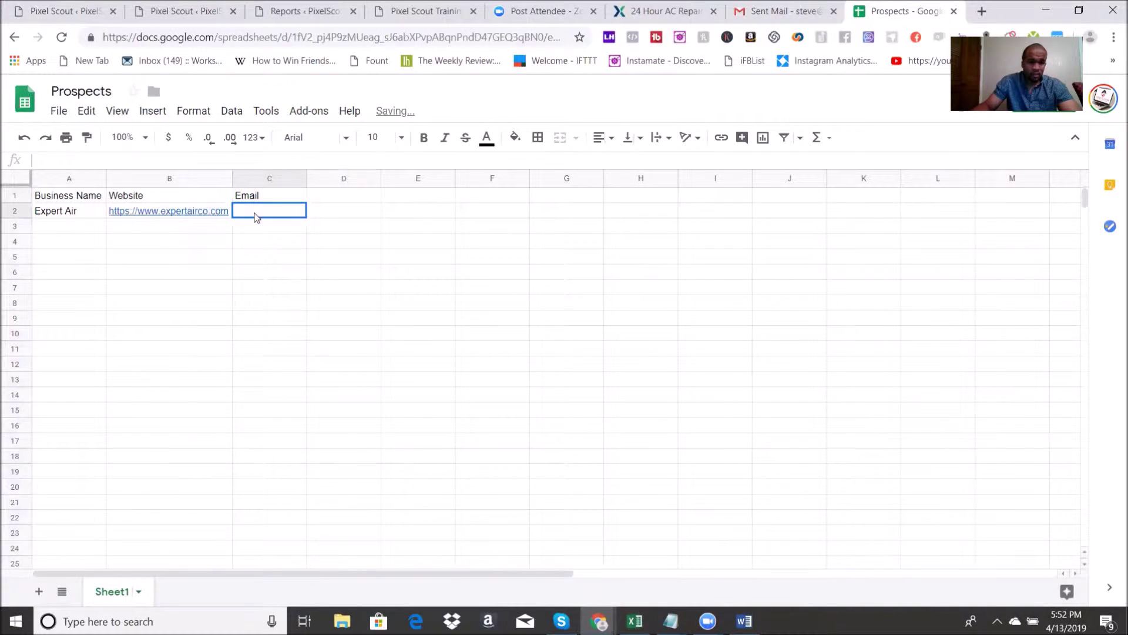
click(645, 5)
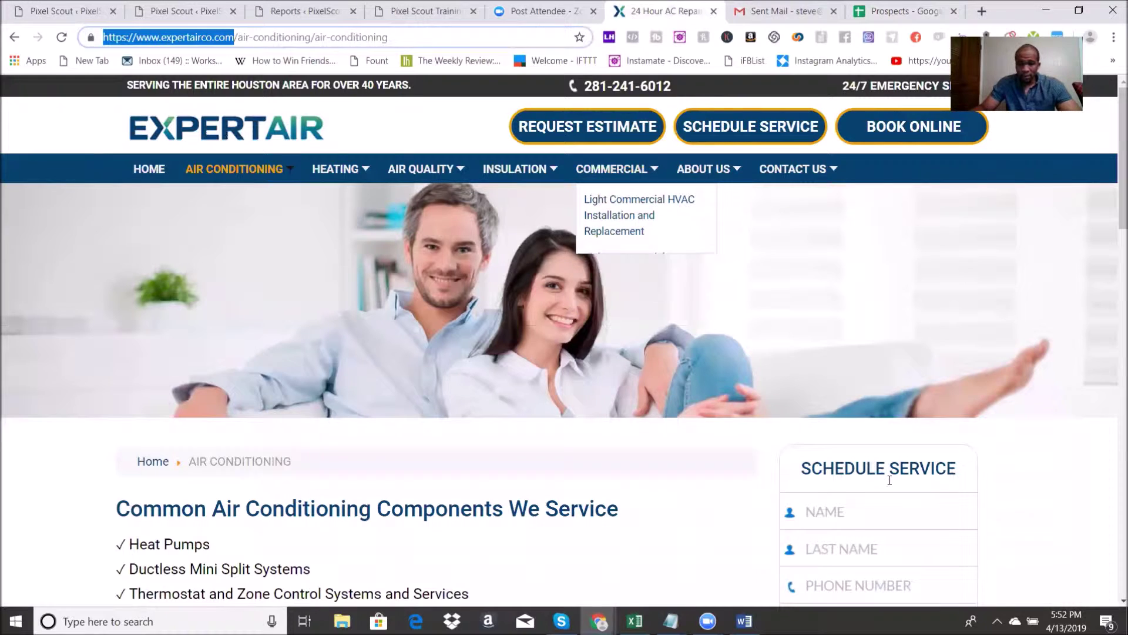
Step: Open Expert Air's Contact Us page and scroll through its contact form
scroll(836, 347, down, 1)
scroll(836, 347, up, 1)
mouse_move(801, 170)
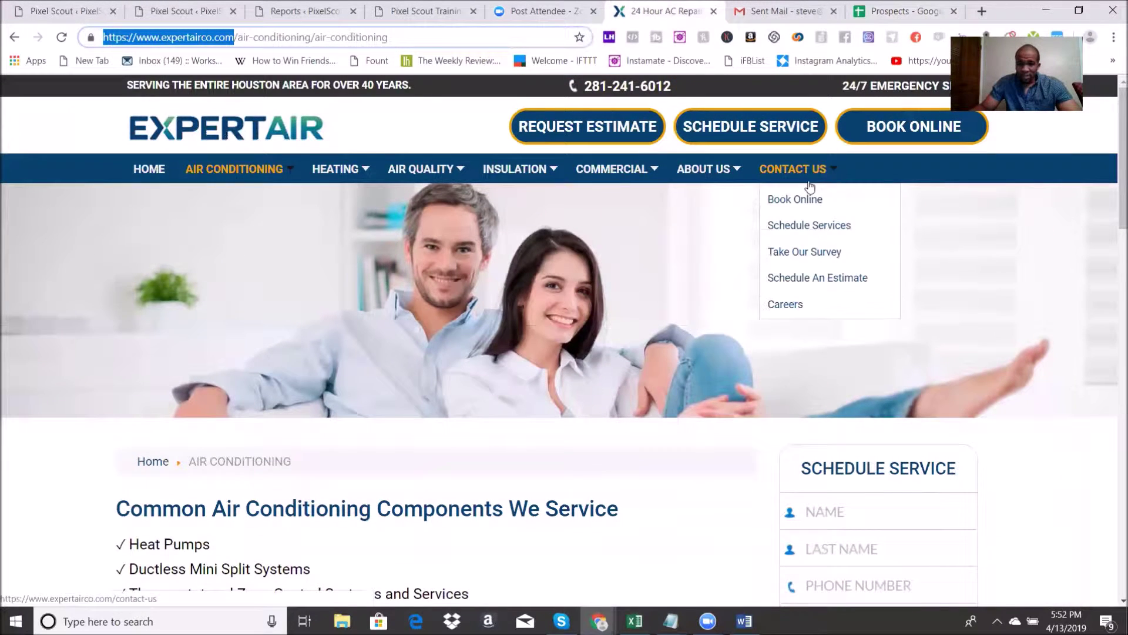
click(799, 171)
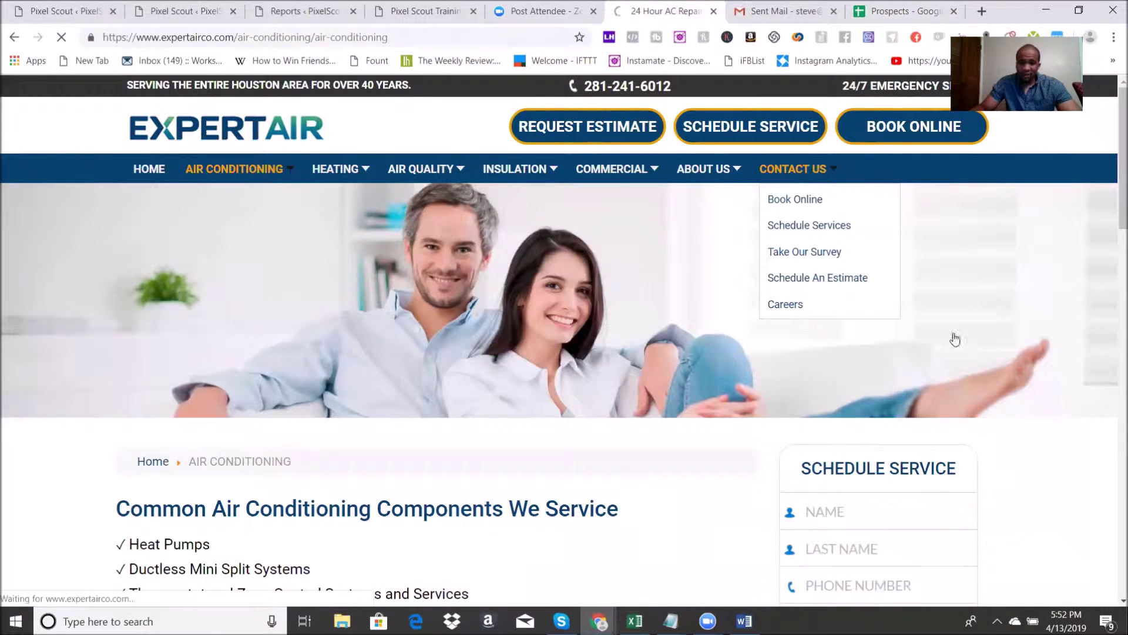
scroll(1008, 429, down, 7)
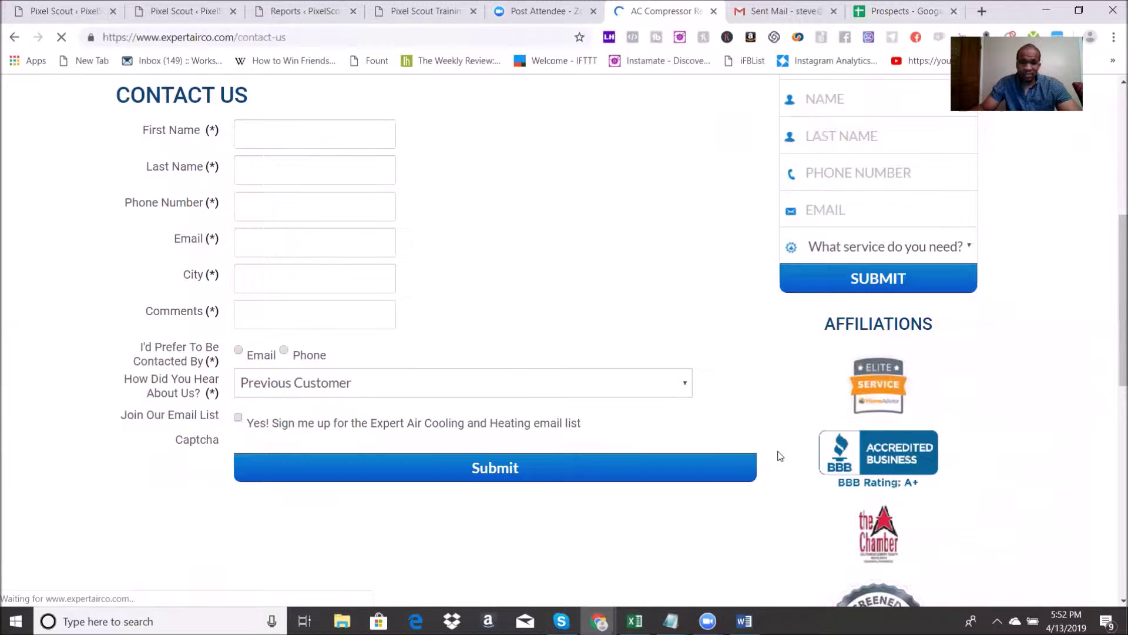
scroll(919, 441, down, 5)
scroll(982, 449, up, 12)
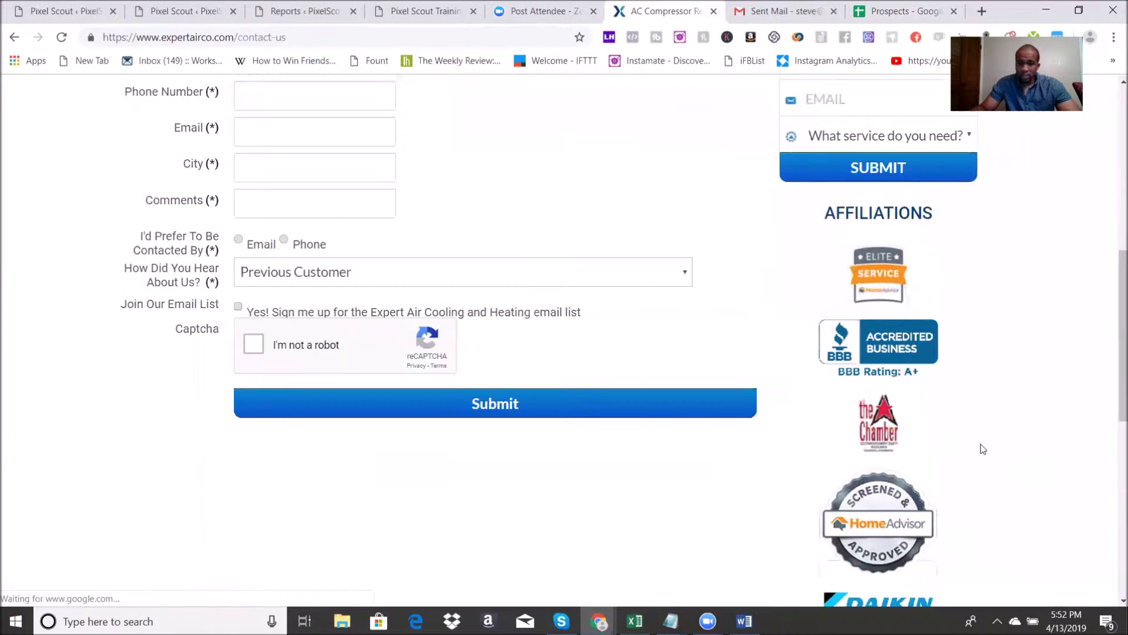
scroll(327, 442, down, 8)
scroll(344, 436, up, 8)
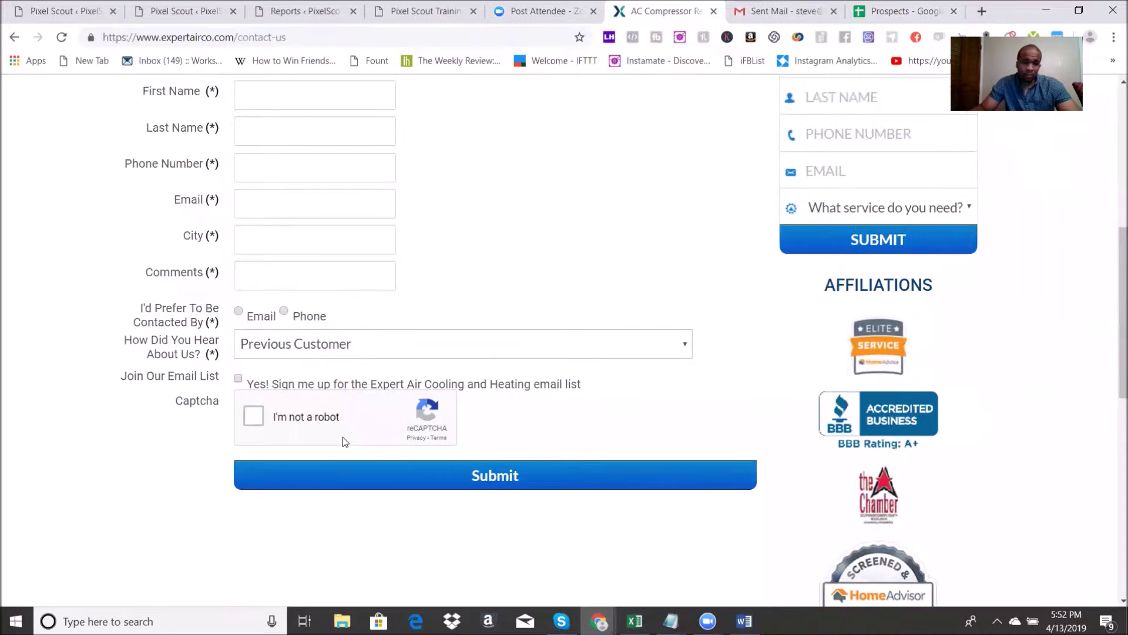
scroll(345, 436, up, 1)
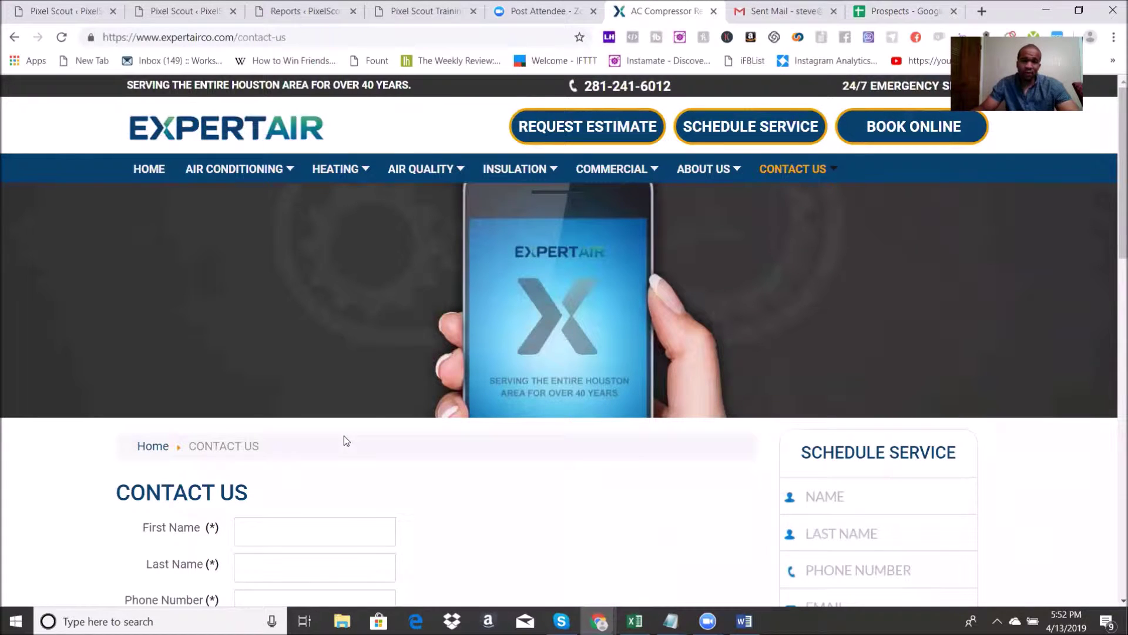
Step: Enter Expert Air's generic info e-mail in C2 and make the header row bold
click(902, 11)
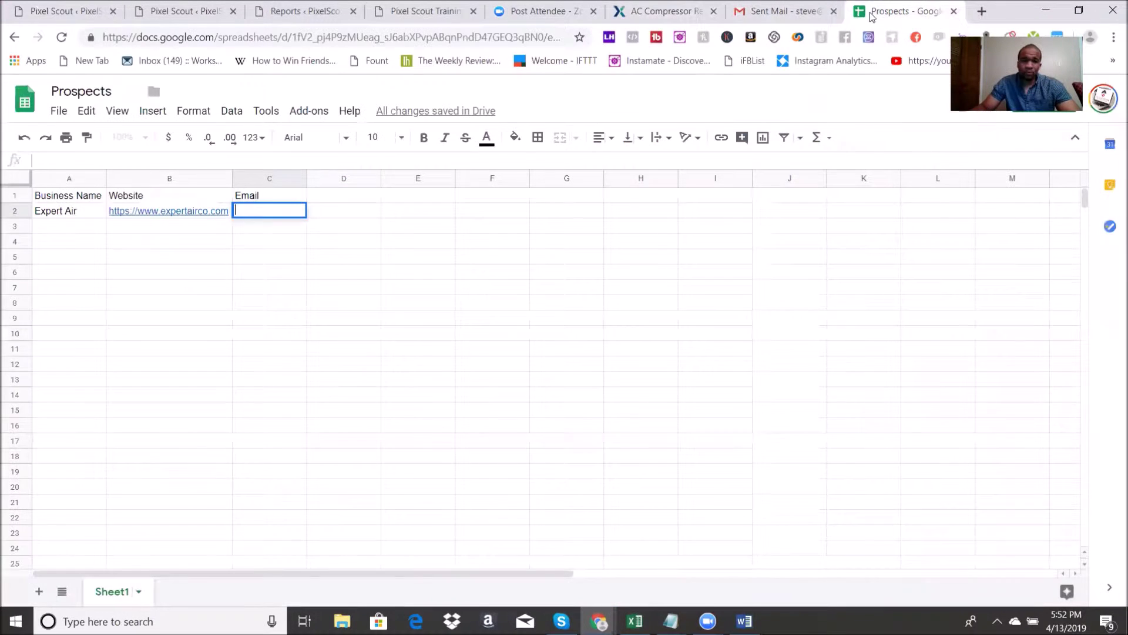
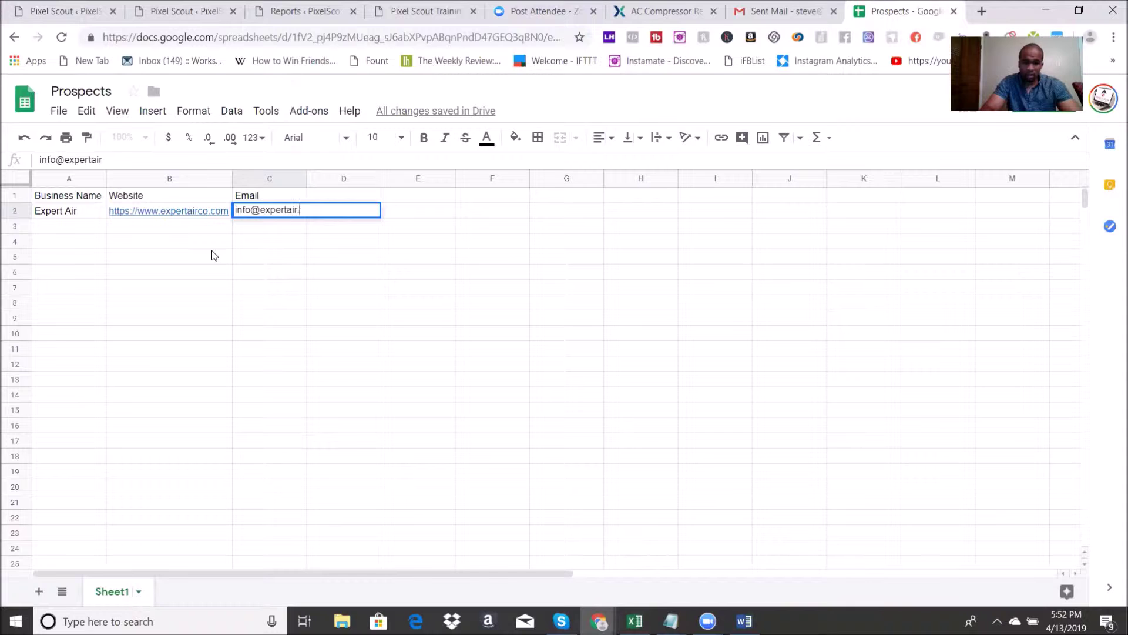
click(188, 262)
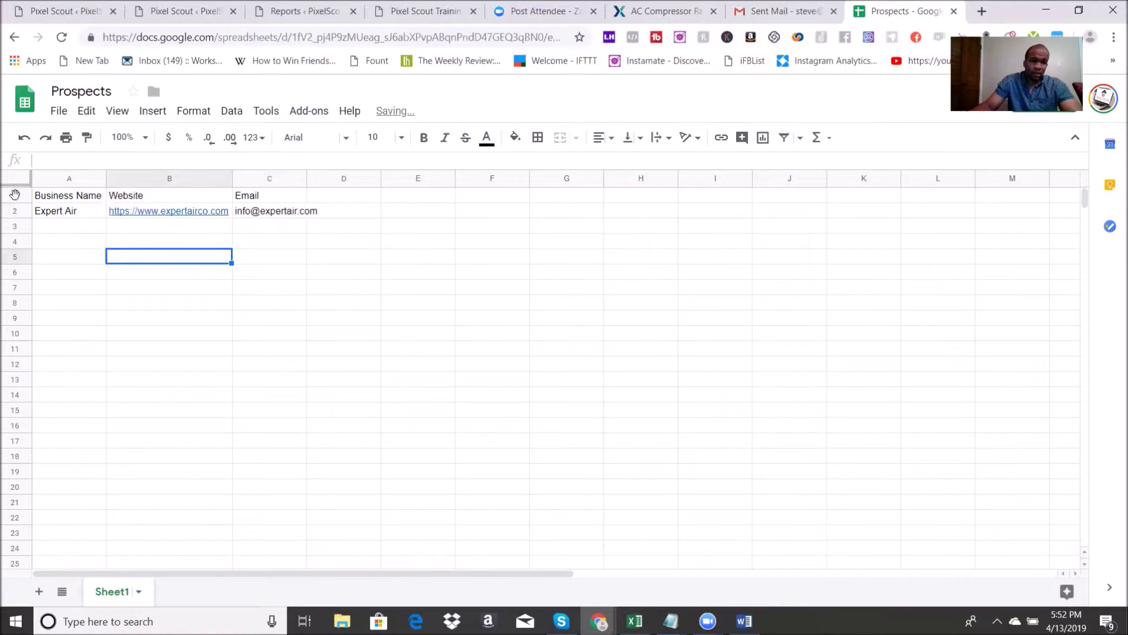
click(24, 197)
click(423, 137)
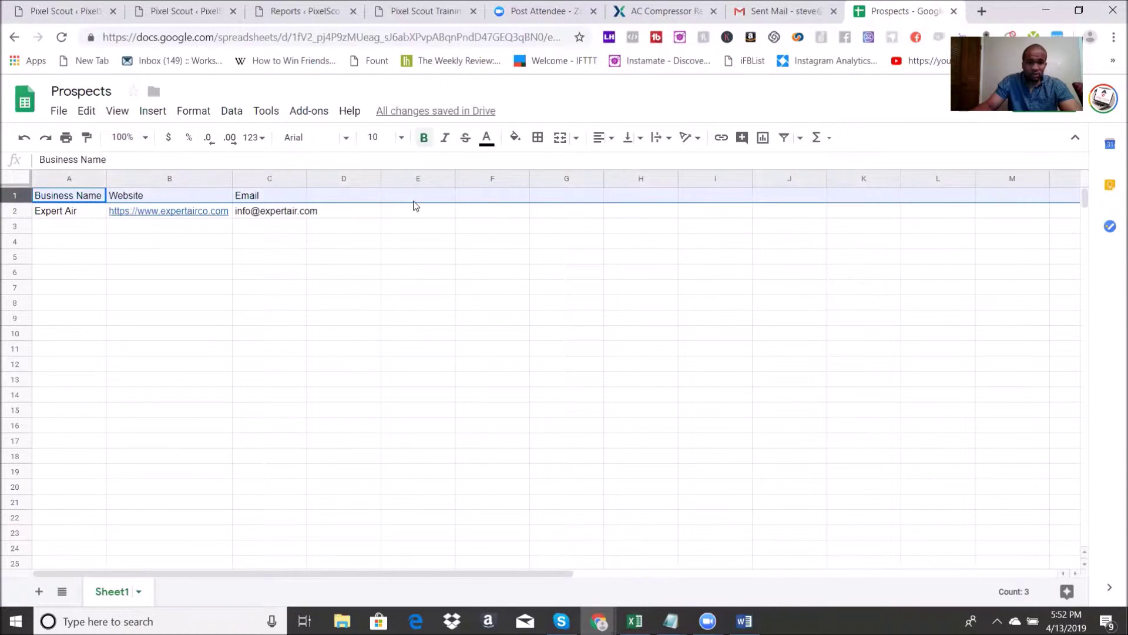
Step: Widen the Website, Email and Business Name columns
click(344, 301)
drag(233, 178, 241, 179)
drag(315, 178, 338, 179)
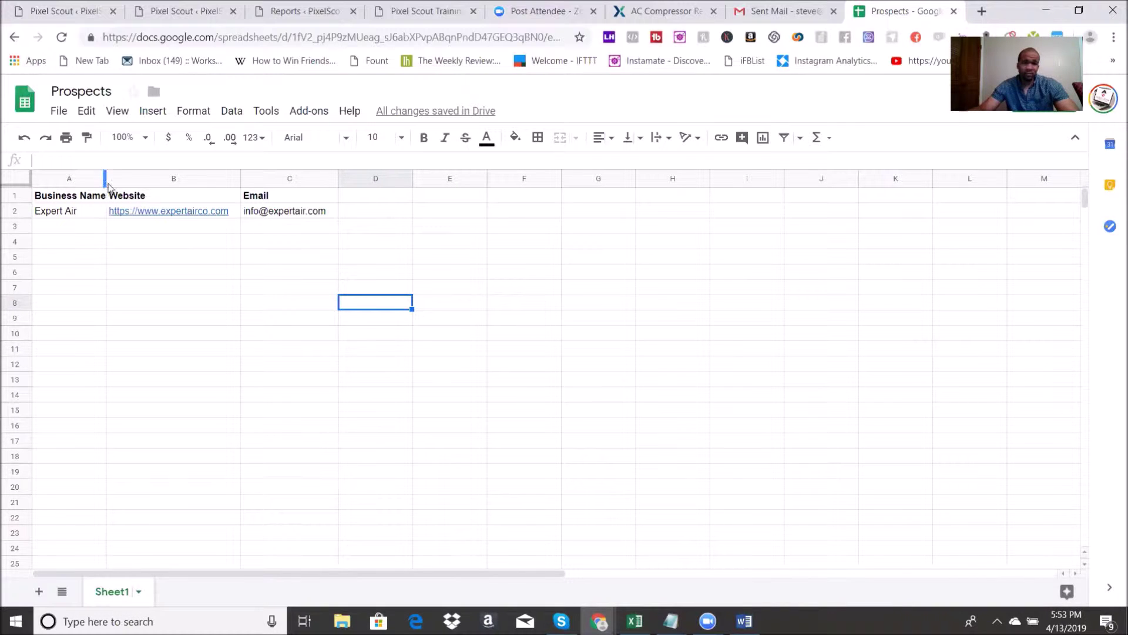
drag(106, 180, 123, 180)
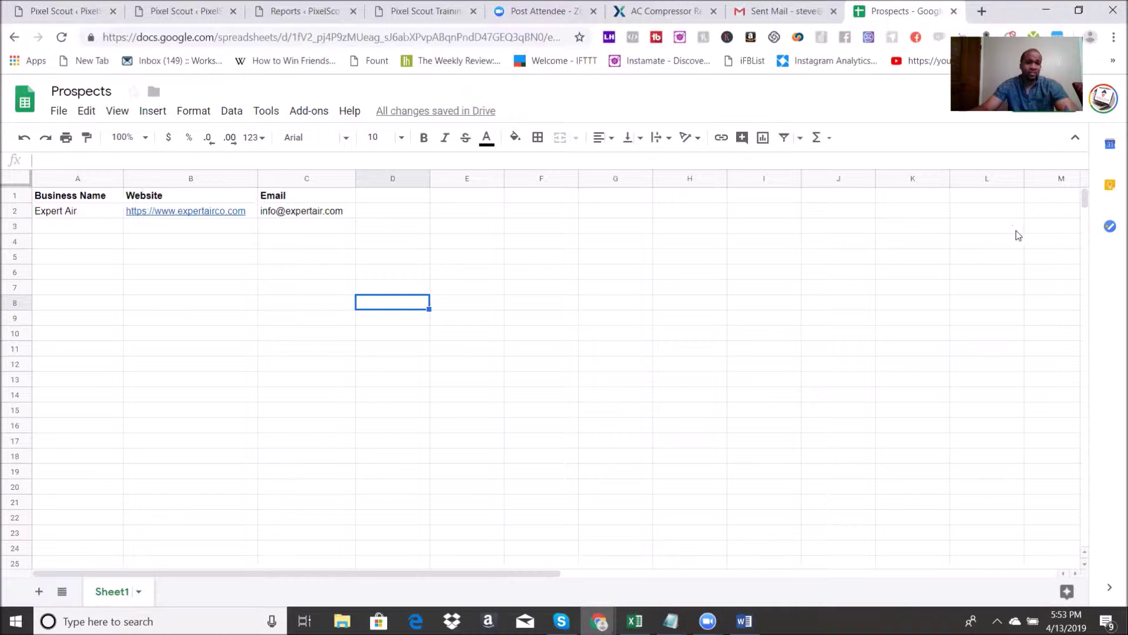
Step: Select the empty Business Name cells below Expert Air in column A
click(46, 230)
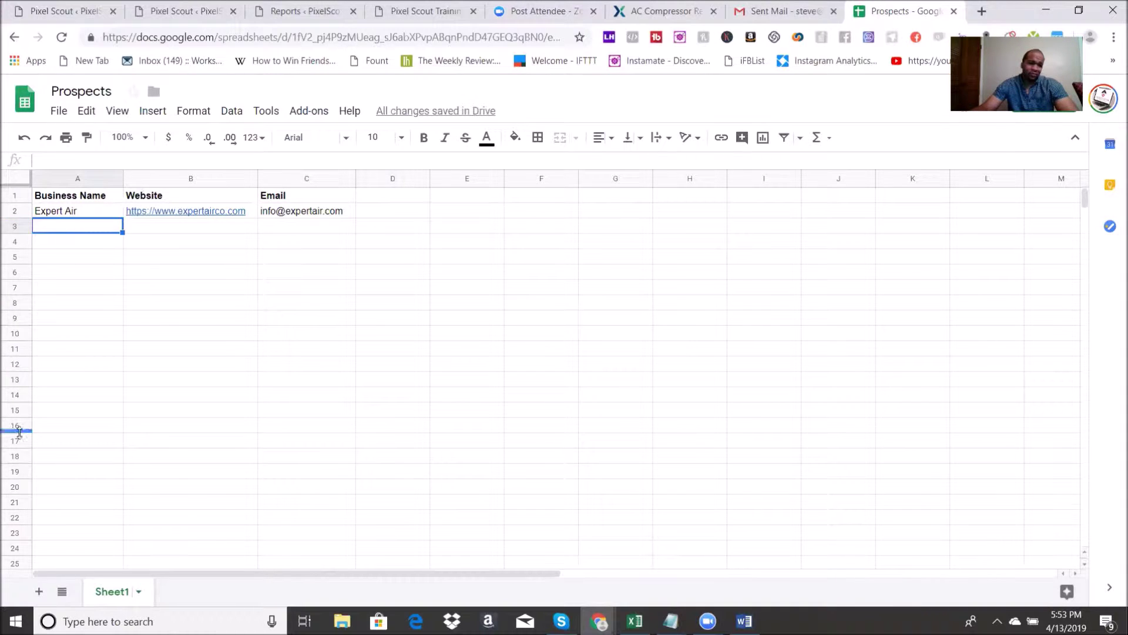
click(17, 487)
mouse_move(21, 489)
mouse_down()
mouse_move(21, 261)
mouse_move(7, 234)
mouse_move(5, 549)
mouse_move(22, 484)
mouse_up()
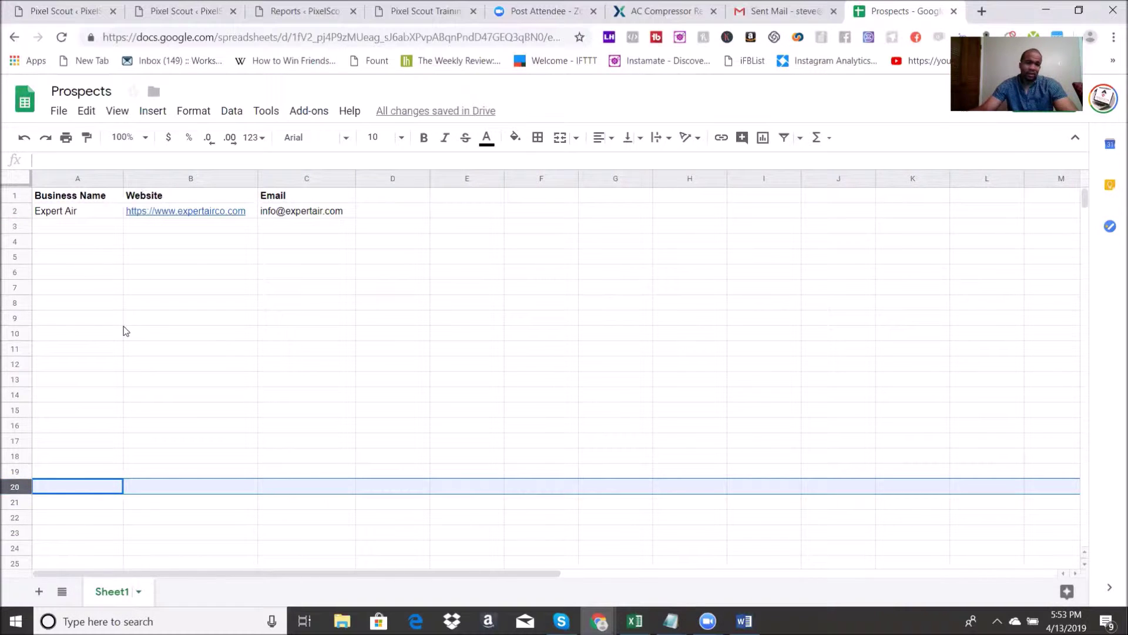
click(87, 216)
drag(88, 230, 89, 397)
click(88, 395)
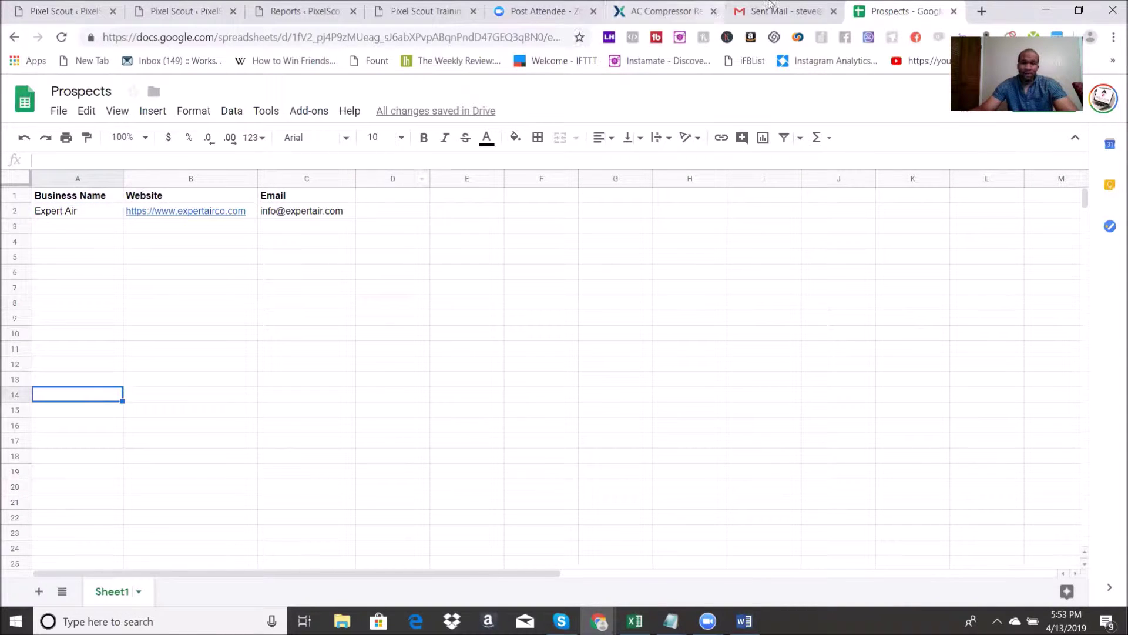
click(656, 4)
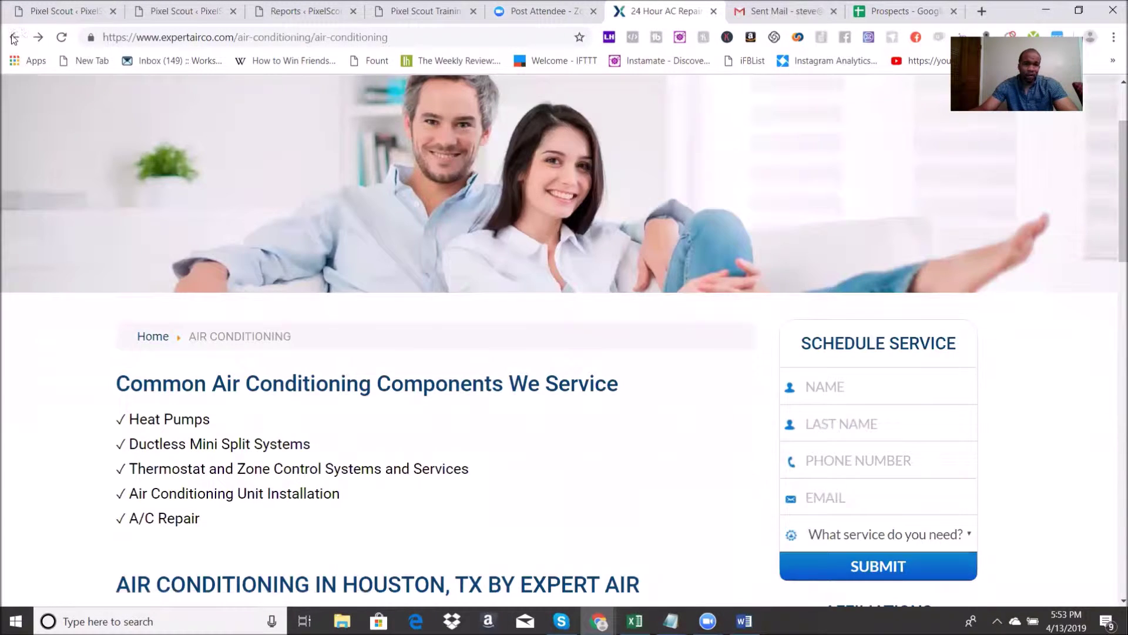
Step: Look over the ASAP Air repair site from the results, then return and scroll the results
click(14, 37)
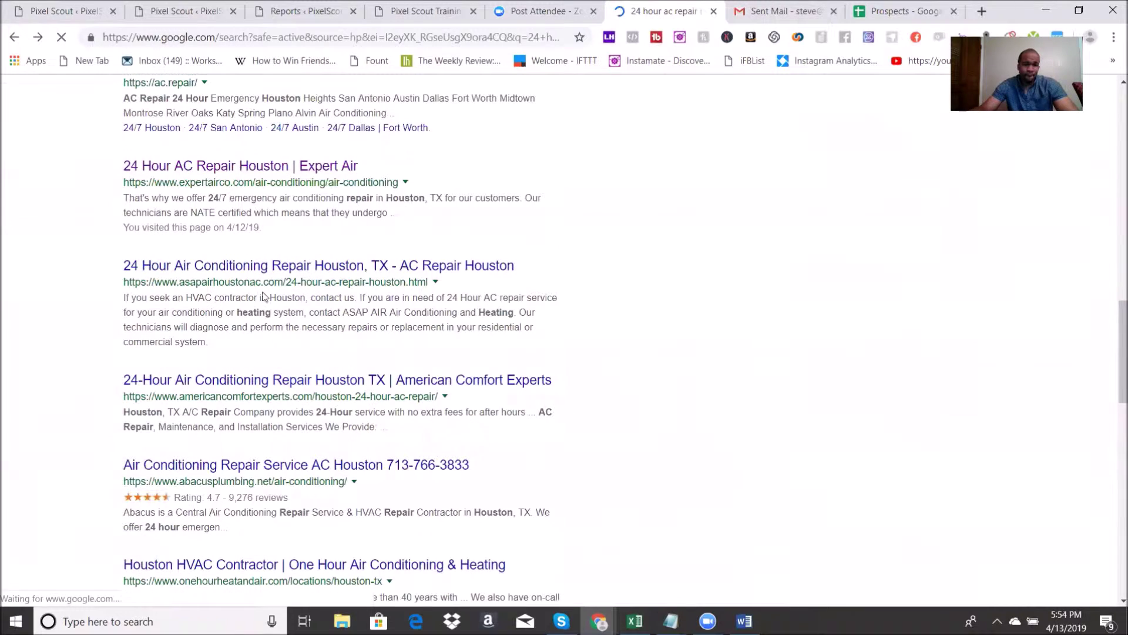
click(263, 266)
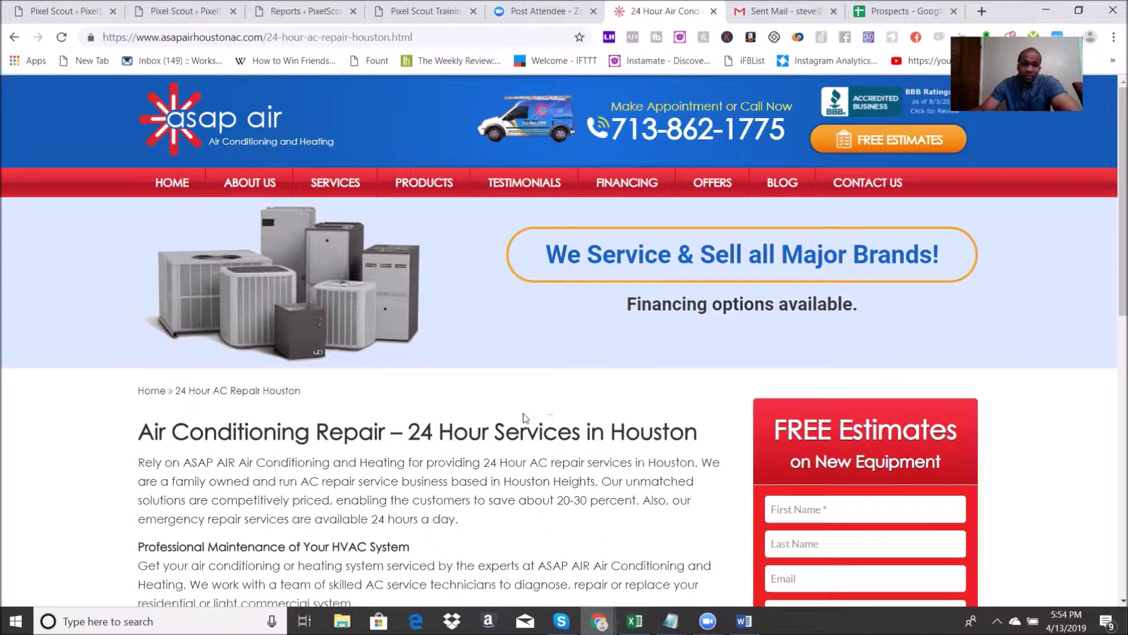
scroll(520, 418, down, 8)
scroll(518, 421, up, 8)
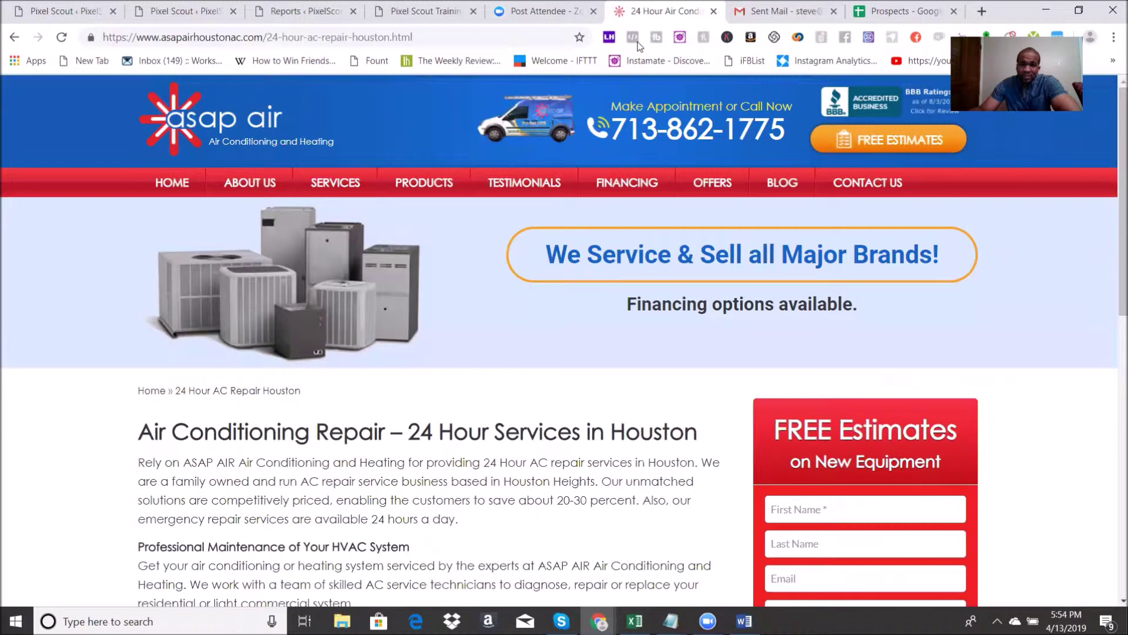
click(14, 39)
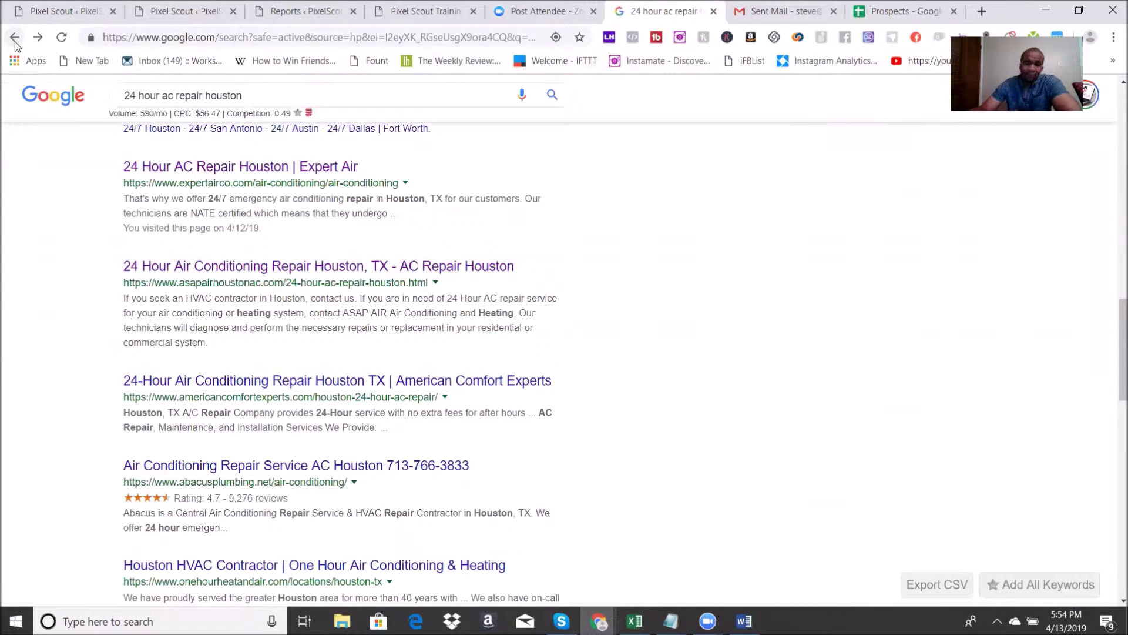
scroll(420, 452, down, 4)
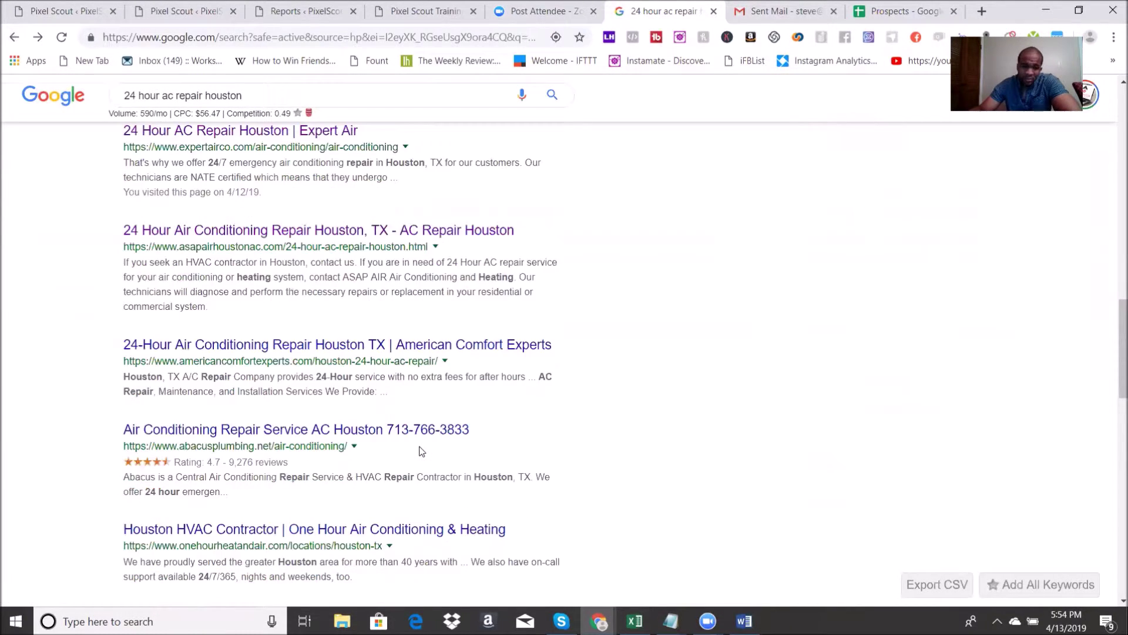
scroll(421, 452, down, 7)
scroll(420, 452, up, 6)
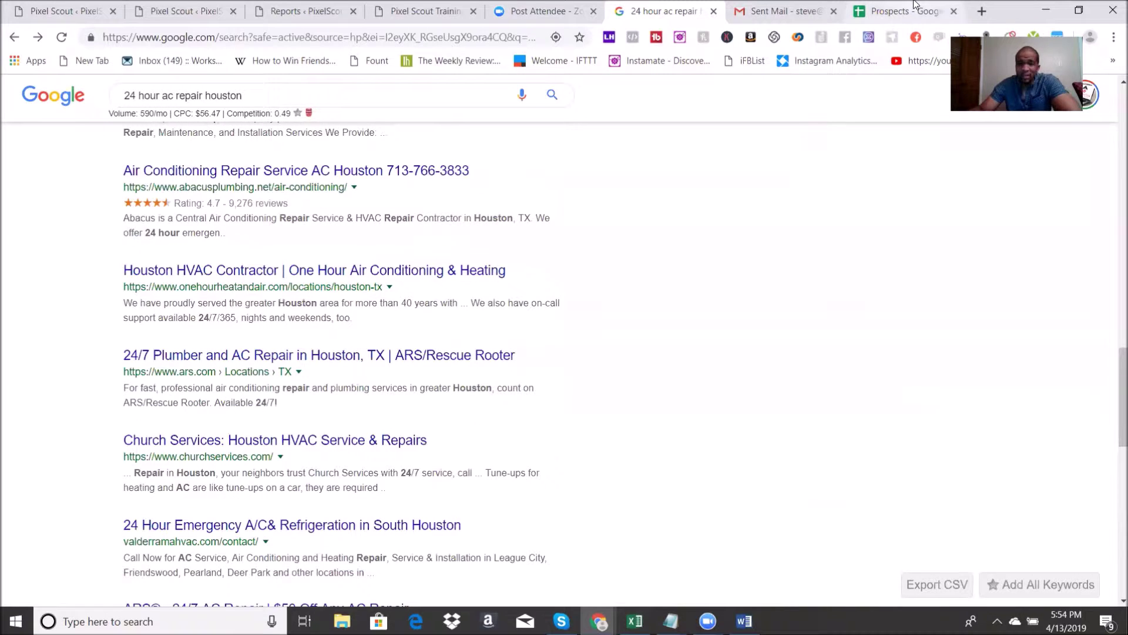
Step: Review the Prospects sheet, then move to the Pixel Scout results for Houston AC companies
click(899, 11)
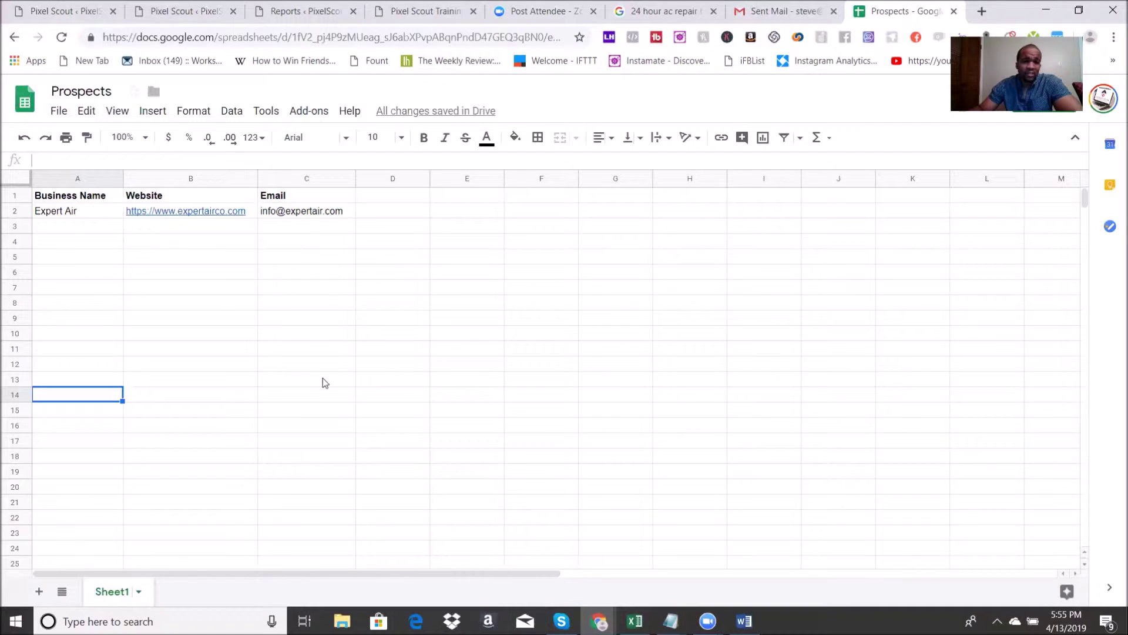
click(181, 3)
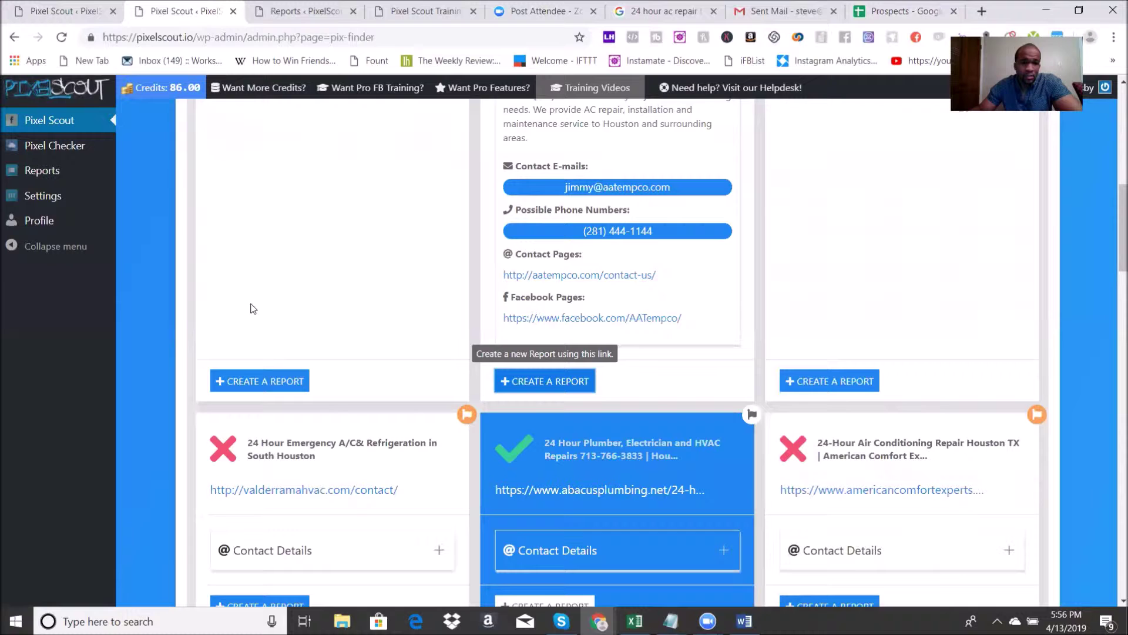
Step: Copy the previous keyword '24 hour ac repair houston' into the Keyword field, then clear it
scroll(257, 301, up, 5)
scroll(258, 301, up, 5)
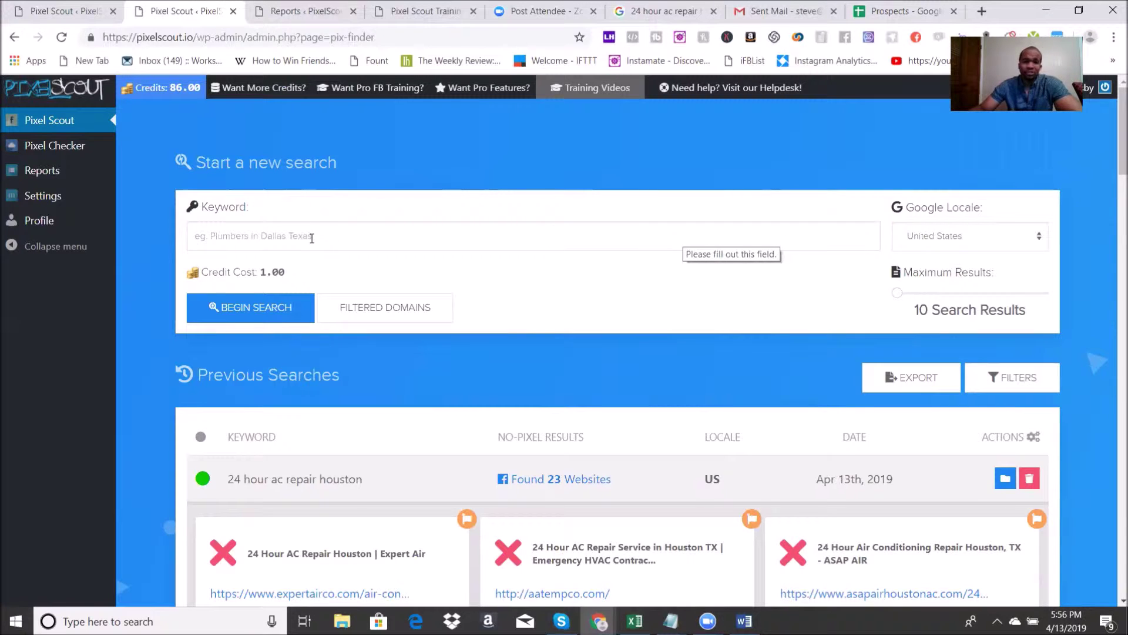
click(312, 238)
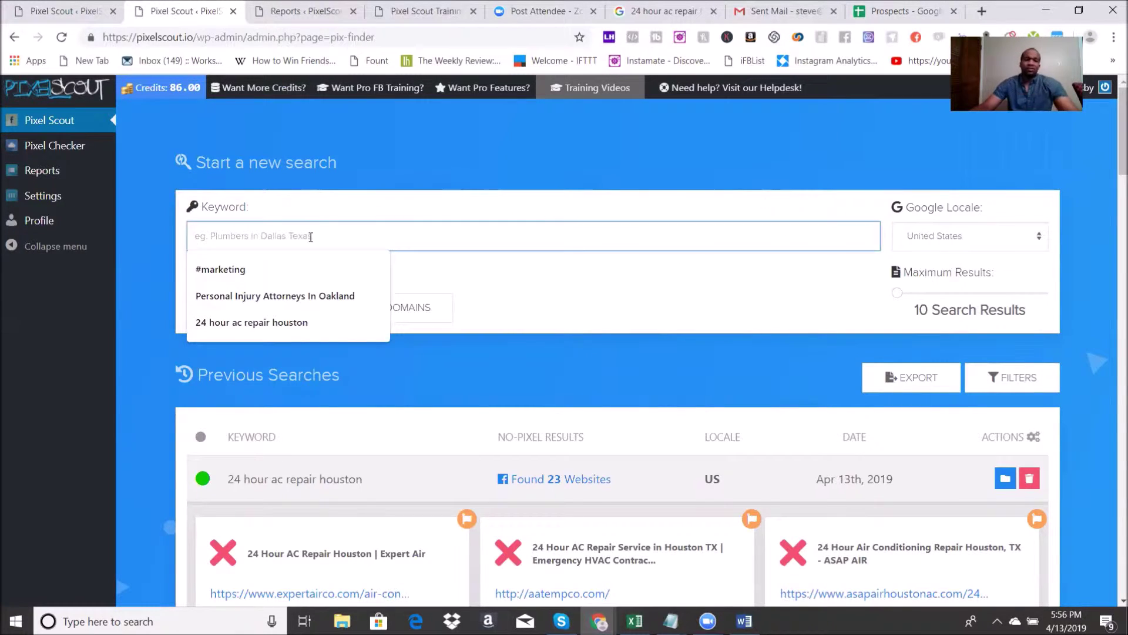
click(403, 183)
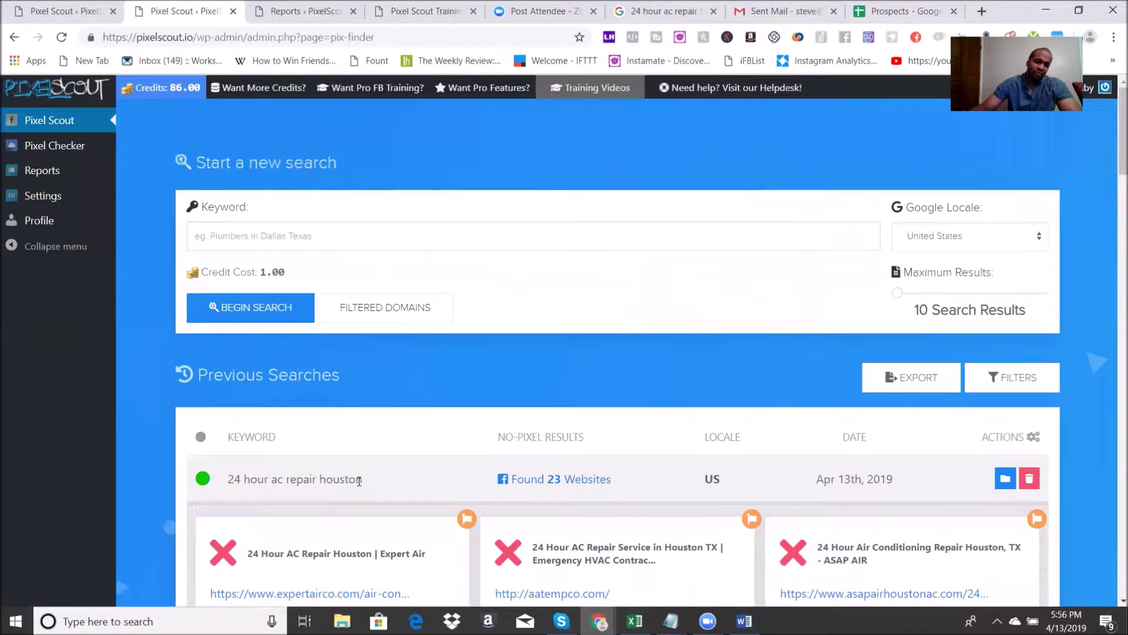
drag(364, 480, 232, 489)
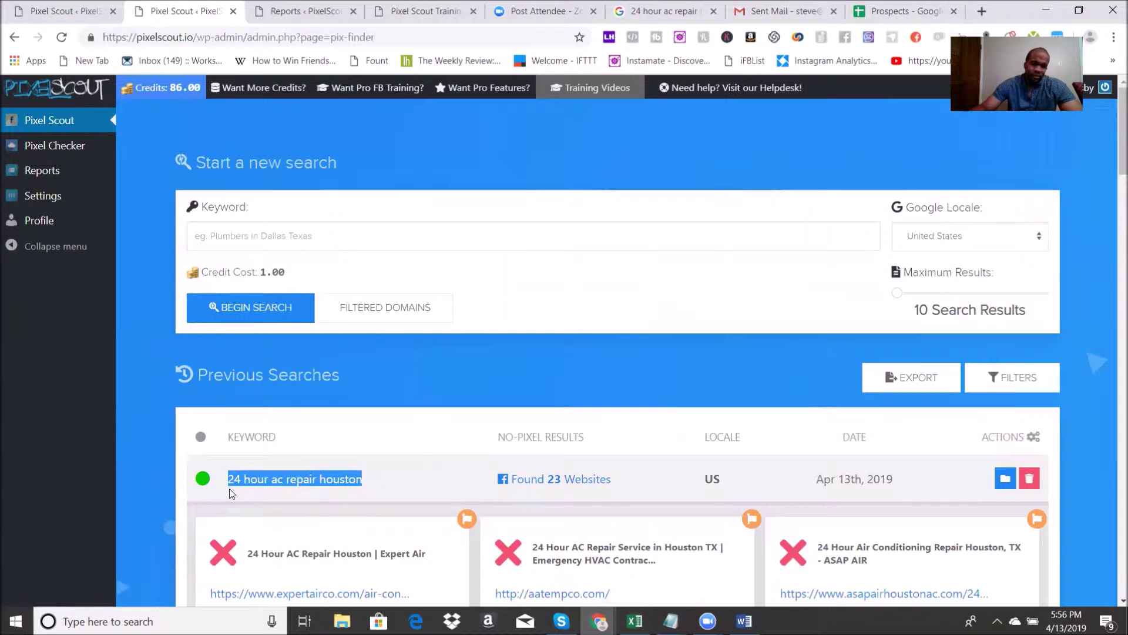
key(ctrl+c)
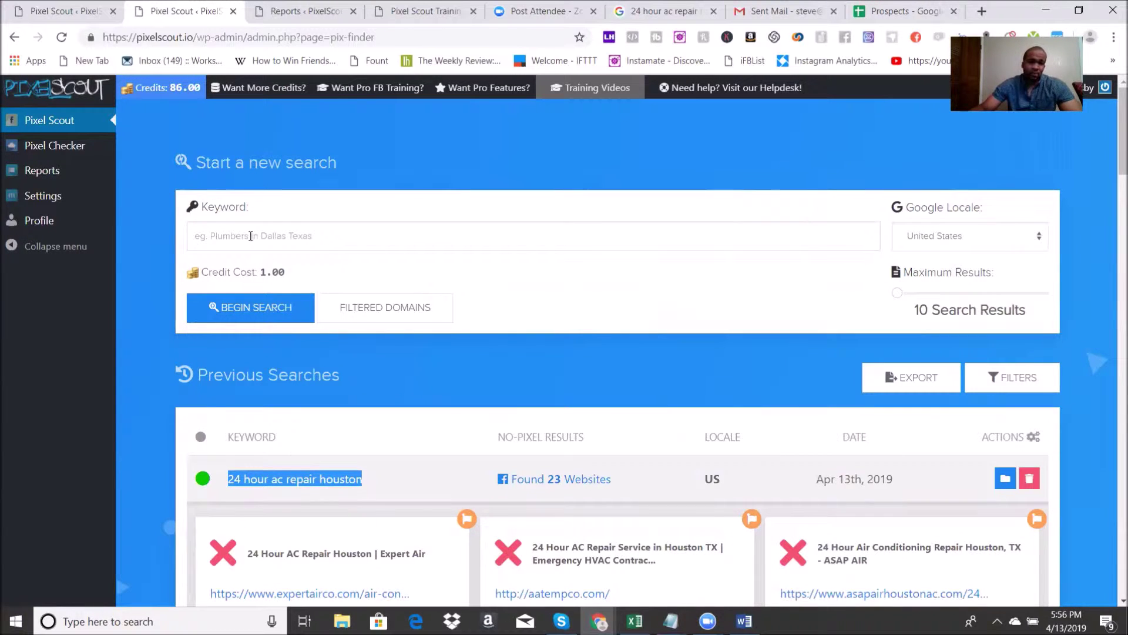
click(252, 237)
key(ctrl+v)
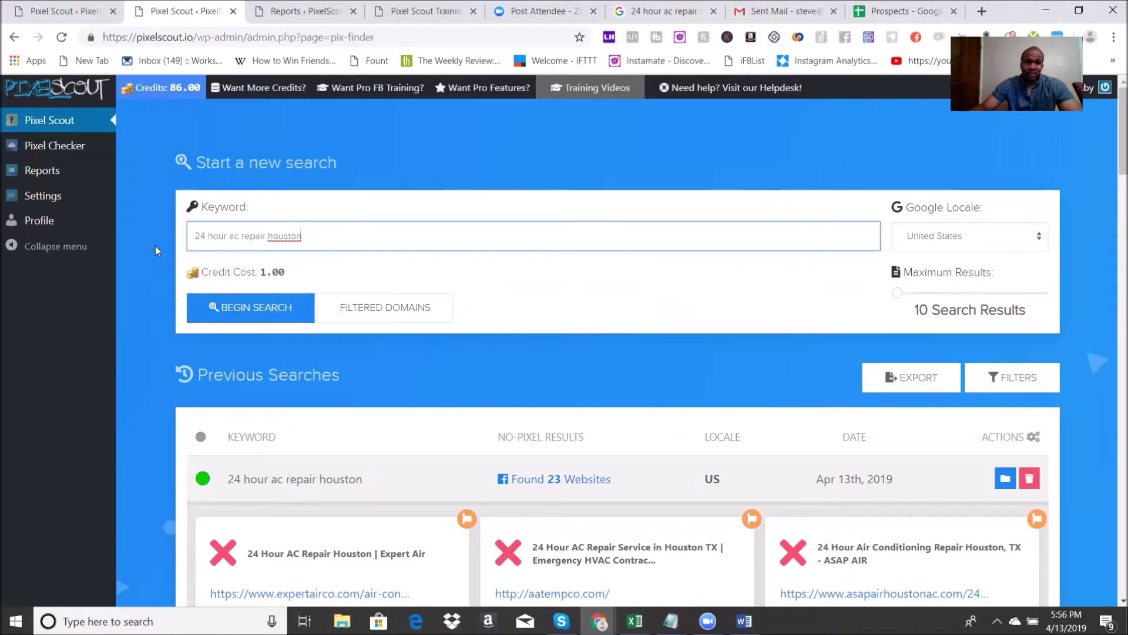
key(ctrl+a)
key(BackSpace)
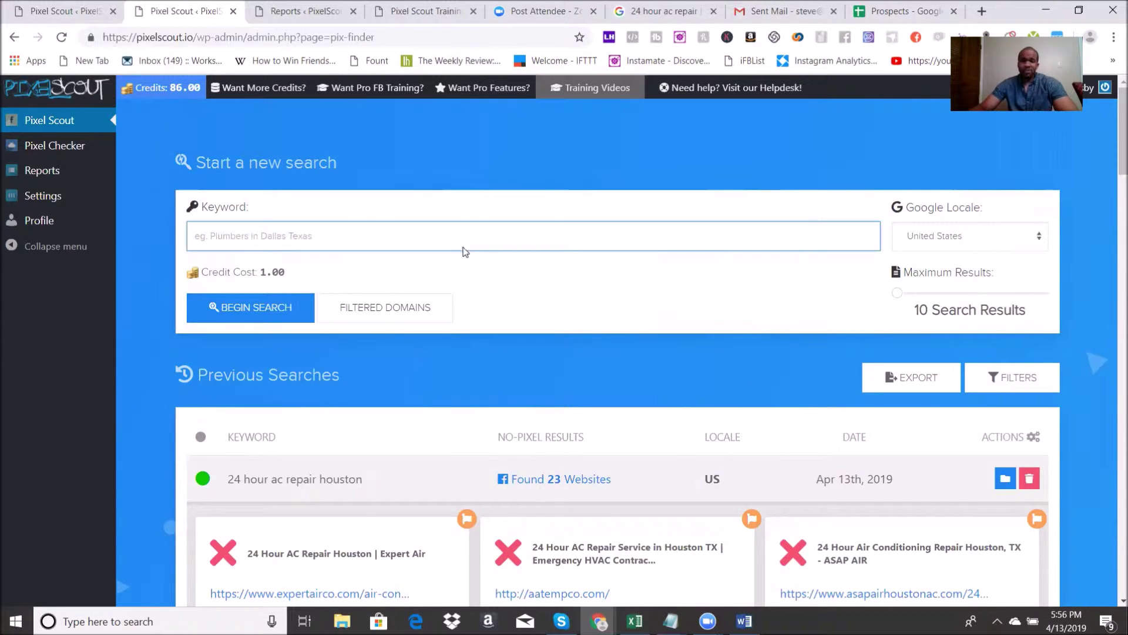
Step: Look over the 'Found 23 Websites' count and scroll through the no-pixel result cards
scroll(460, 246, down, 2)
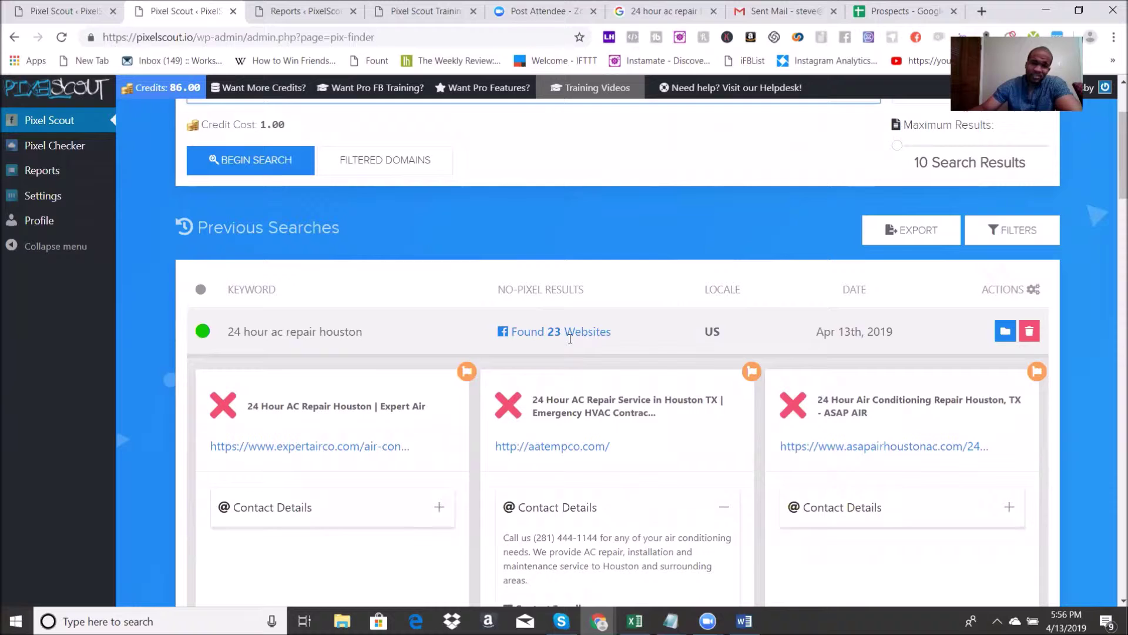
drag(609, 332, 493, 335)
click(546, 295)
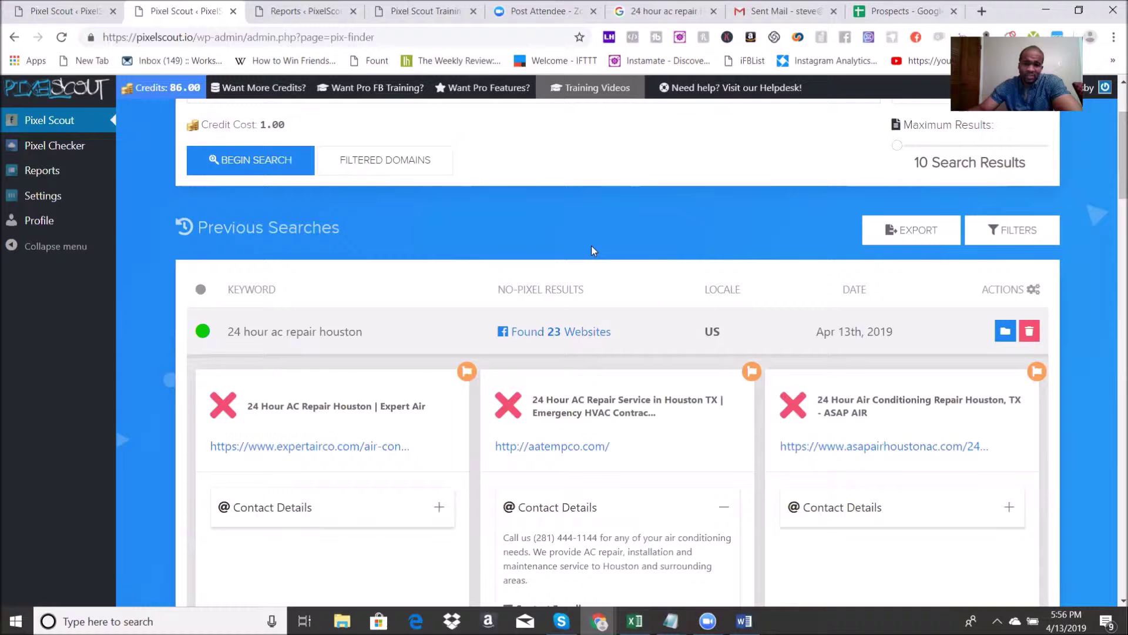
scroll(591, 245, down, 1)
scroll(592, 223, up, 1)
scroll(592, 223, down, 7)
scroll(563, 214, up, 6)
scroll(563, 213, down, 7)
scroll(562, 214, down, 12)
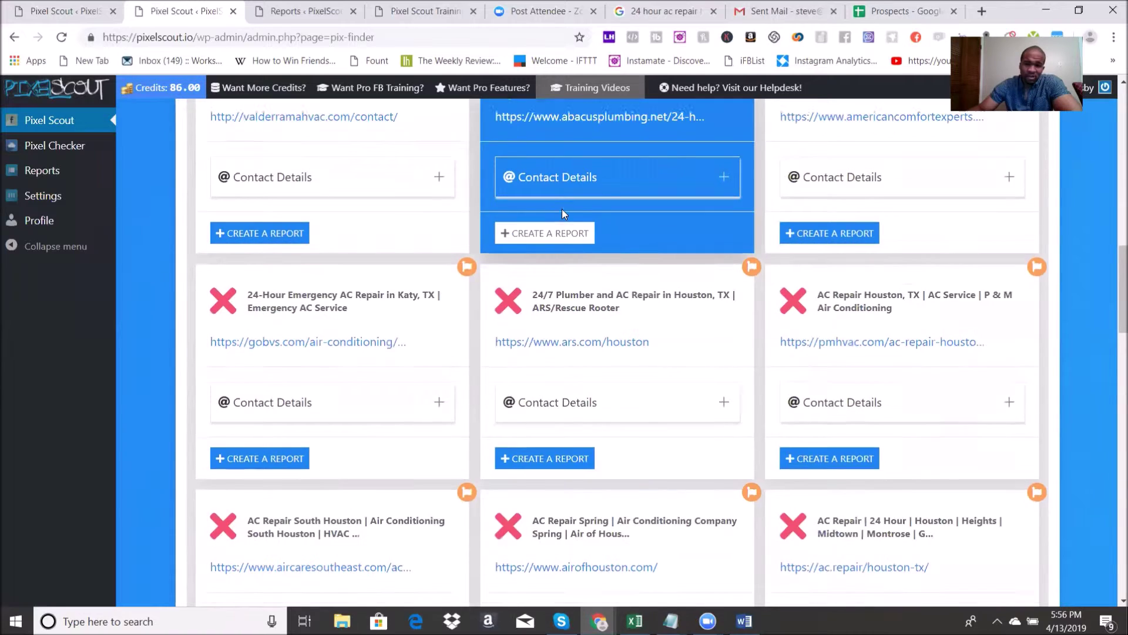
scroll(563, 215, down, 12)
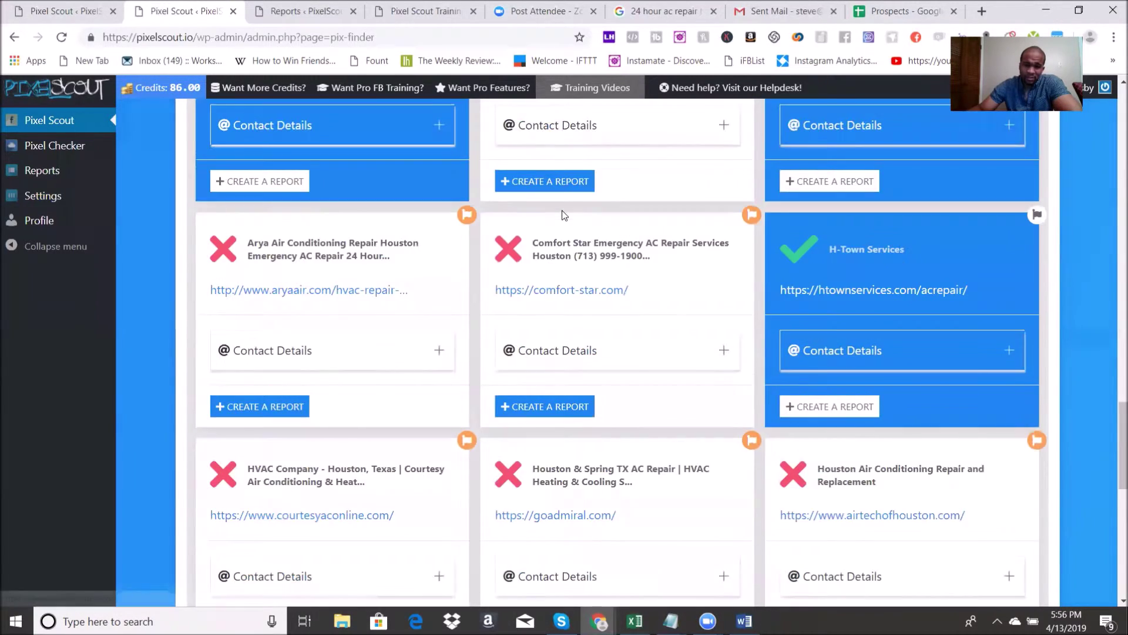
scroll(675, 264, up, 20)
scroll(682, 260, up, 4)
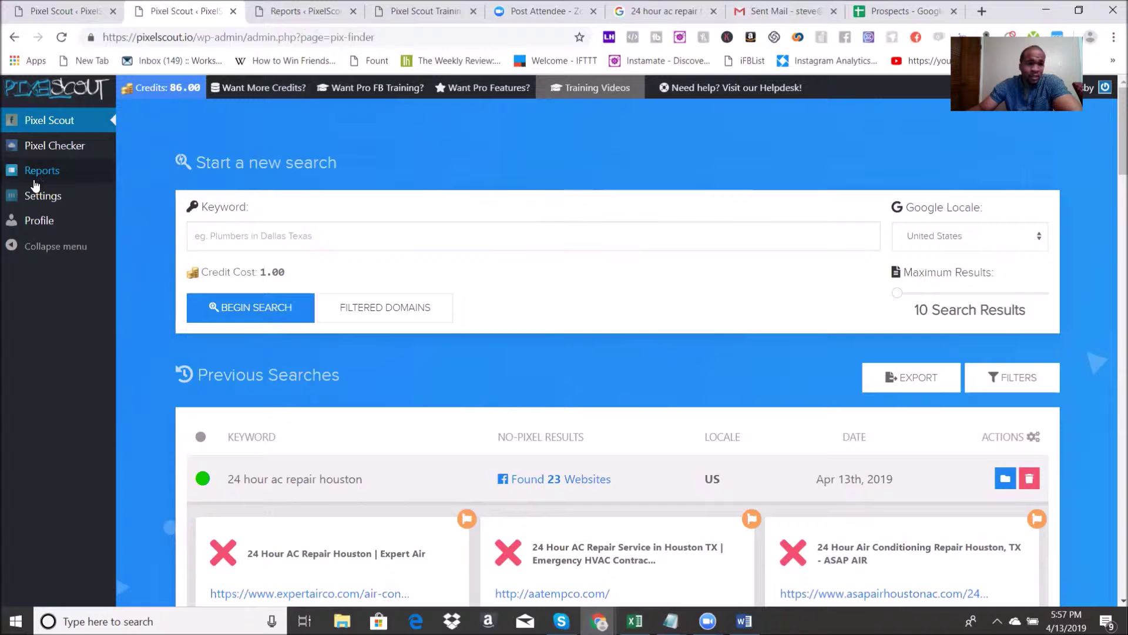
Step: Go to the Reports page and open the aatempco.com saved report for editing
click(297, 8)
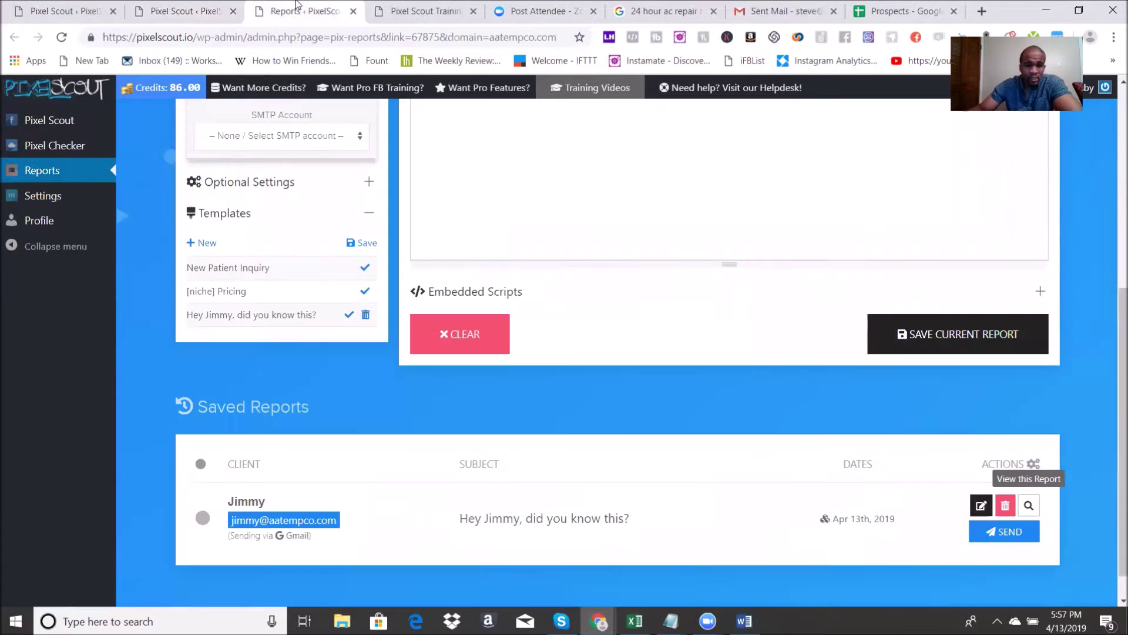
scroll(494, 223, up, 6)
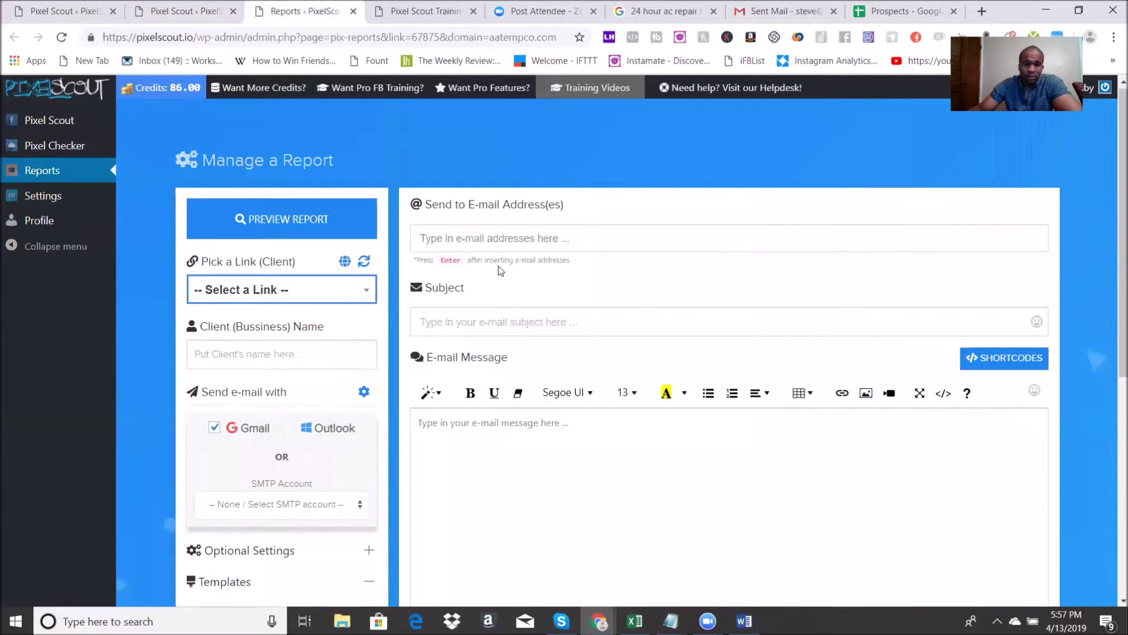
scroll(498, 265, down, 7)
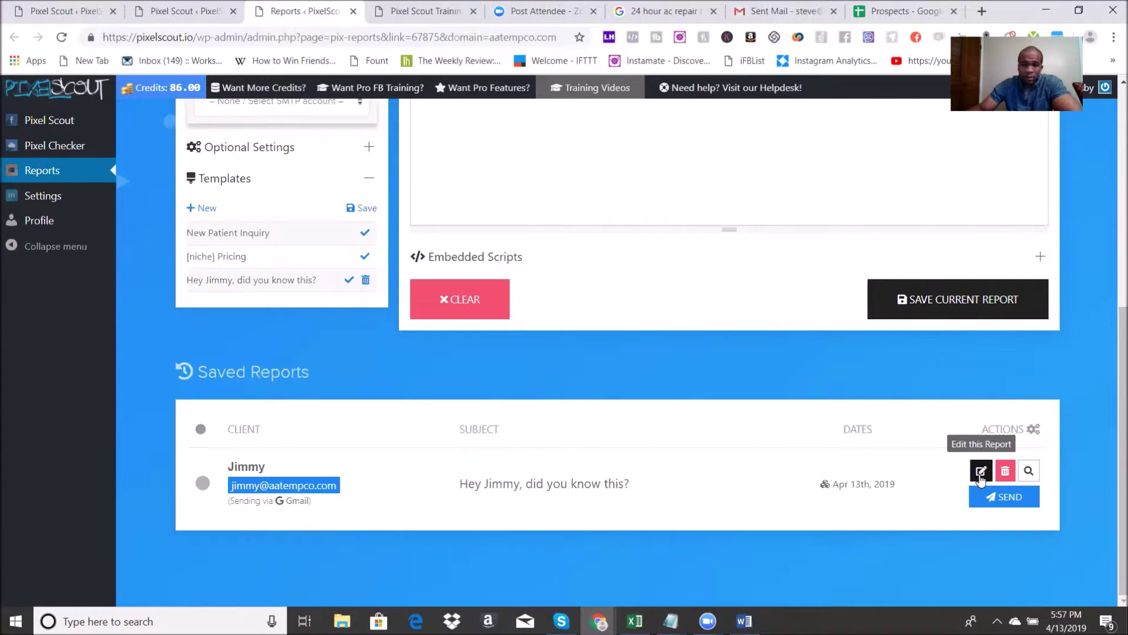
click(980, 477)
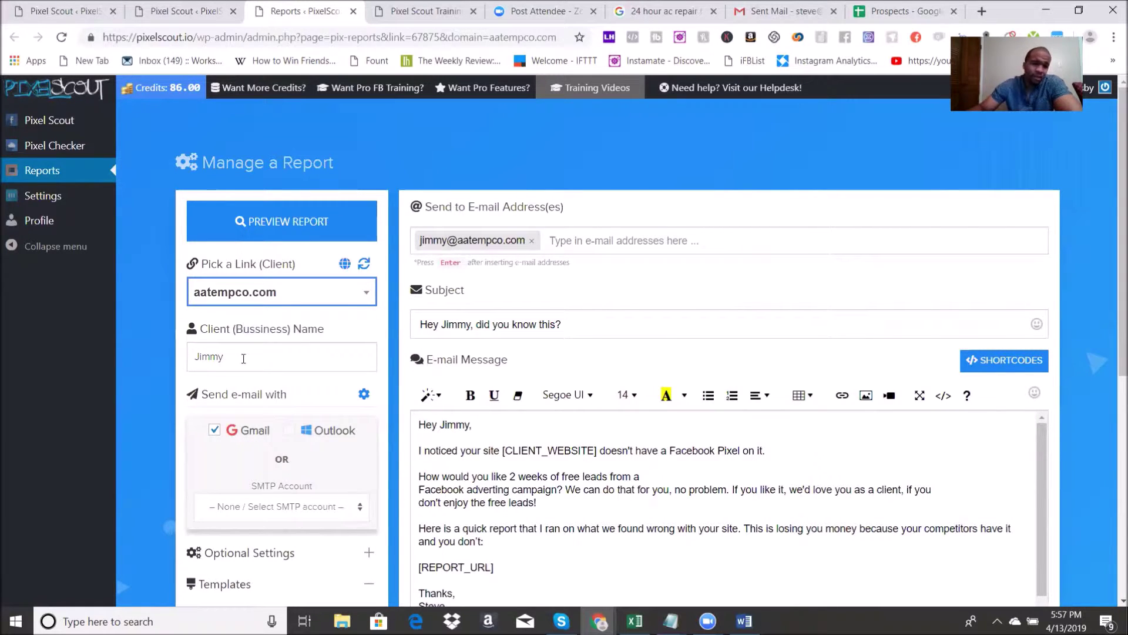
click(281, 358)
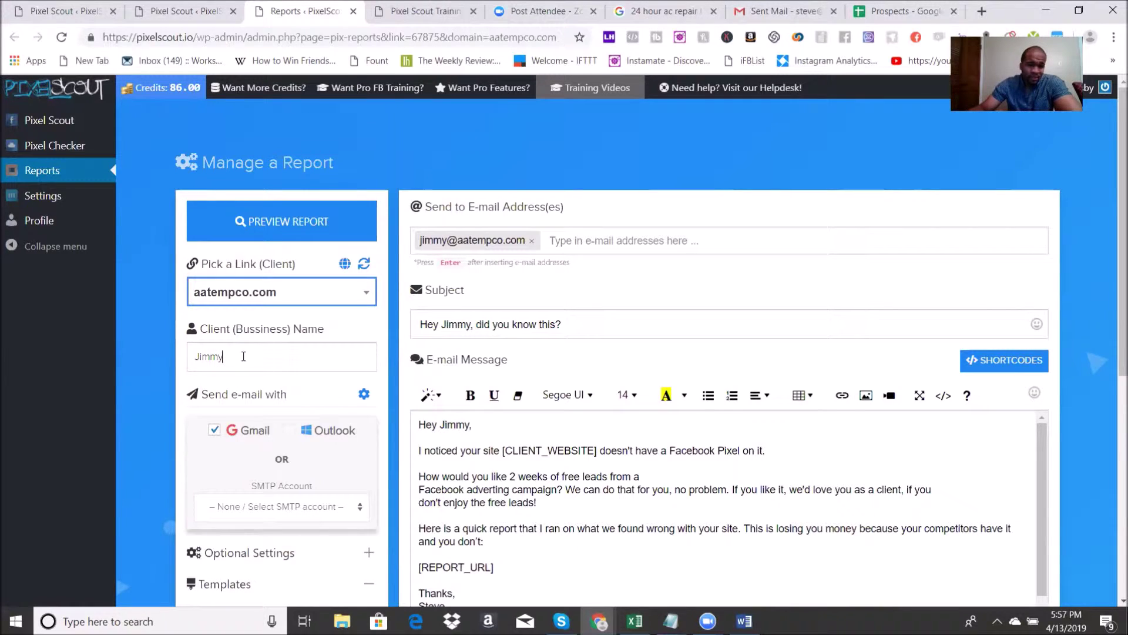
Step: Review the report's e-mail subject and message, including the Momentum Marketing signature
scroll(243, 356, down, 2)
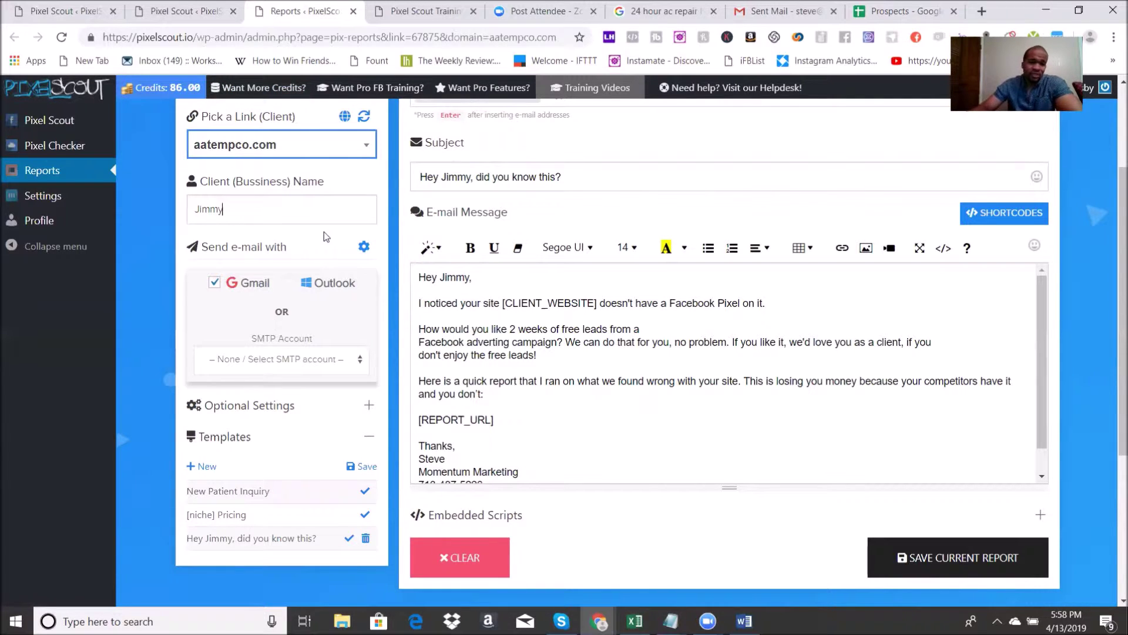
scroll(325, 449, down, 2)
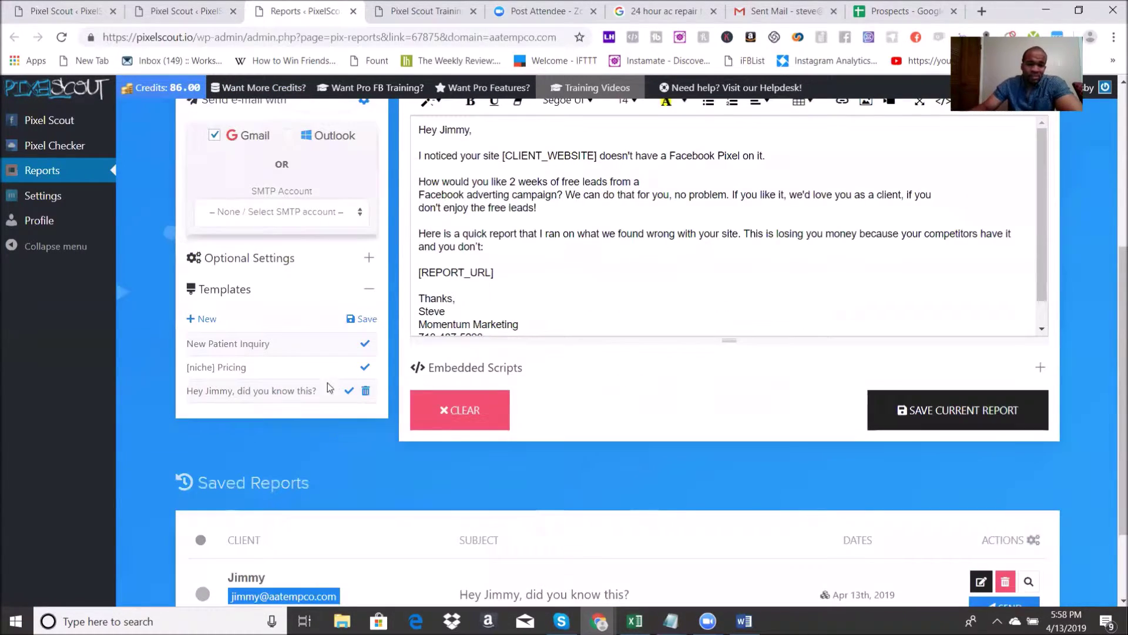
scroll(335, 383, up, 2)
click(455, 355)
scroll(506, 341, up, 3)
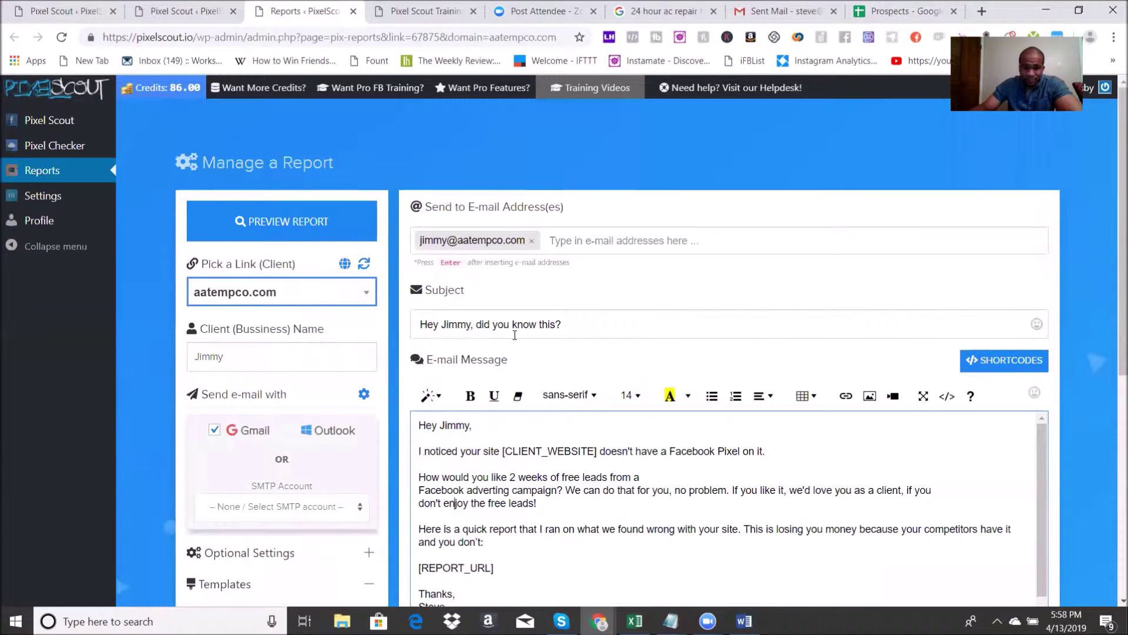
click(586, 323)
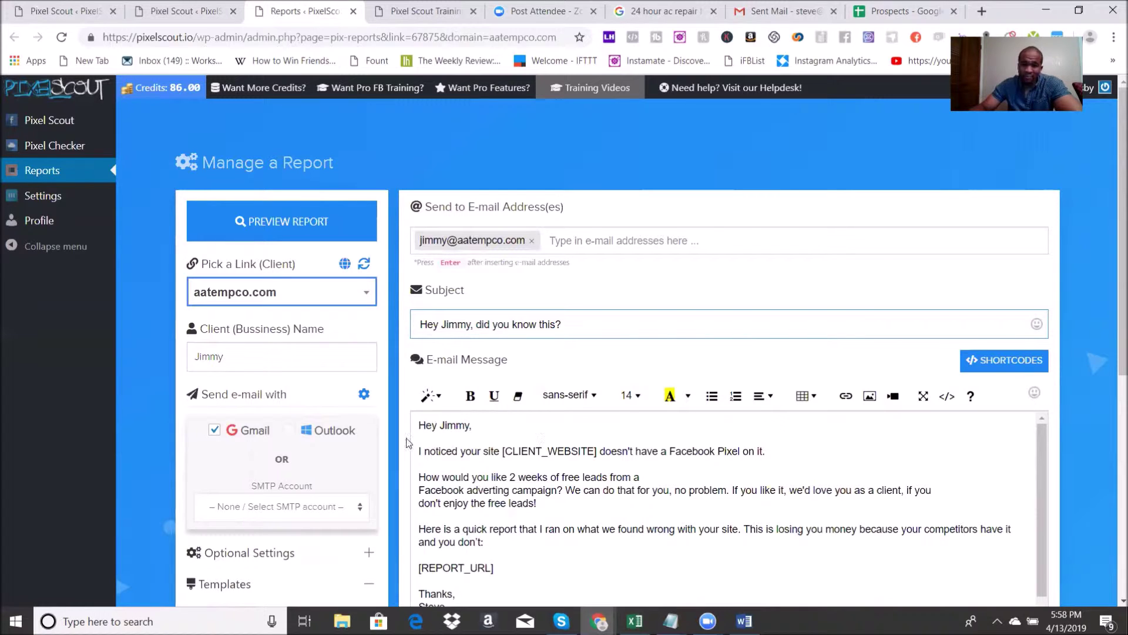
scroll(706, 470, down, 2)
scroll(623, 458, up, 2)
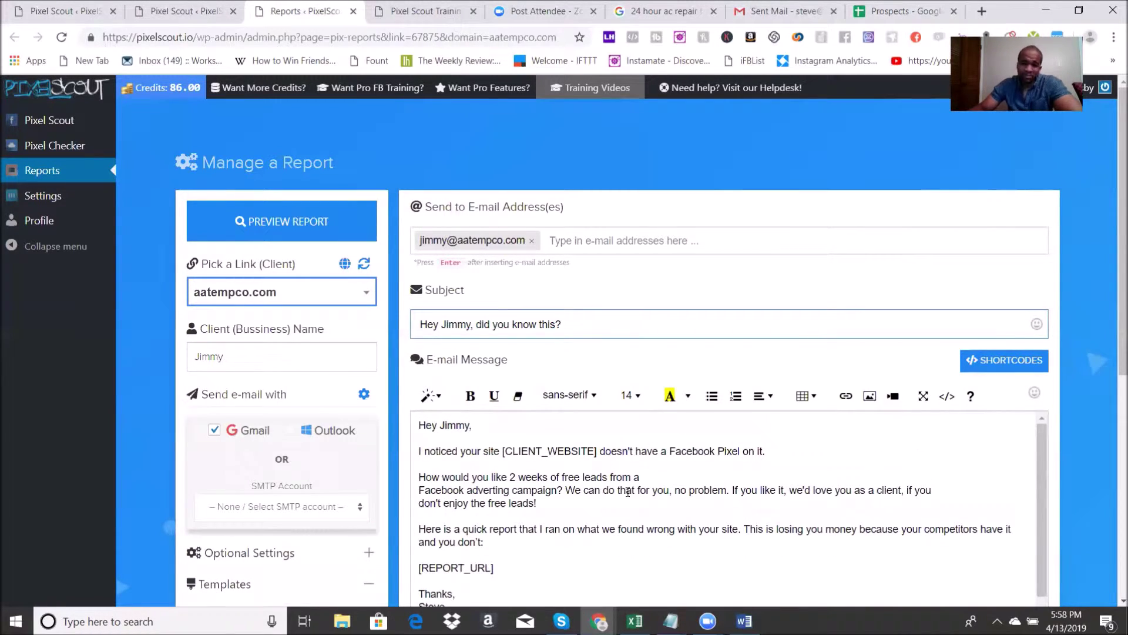
scroll(628, 492, down, 2)
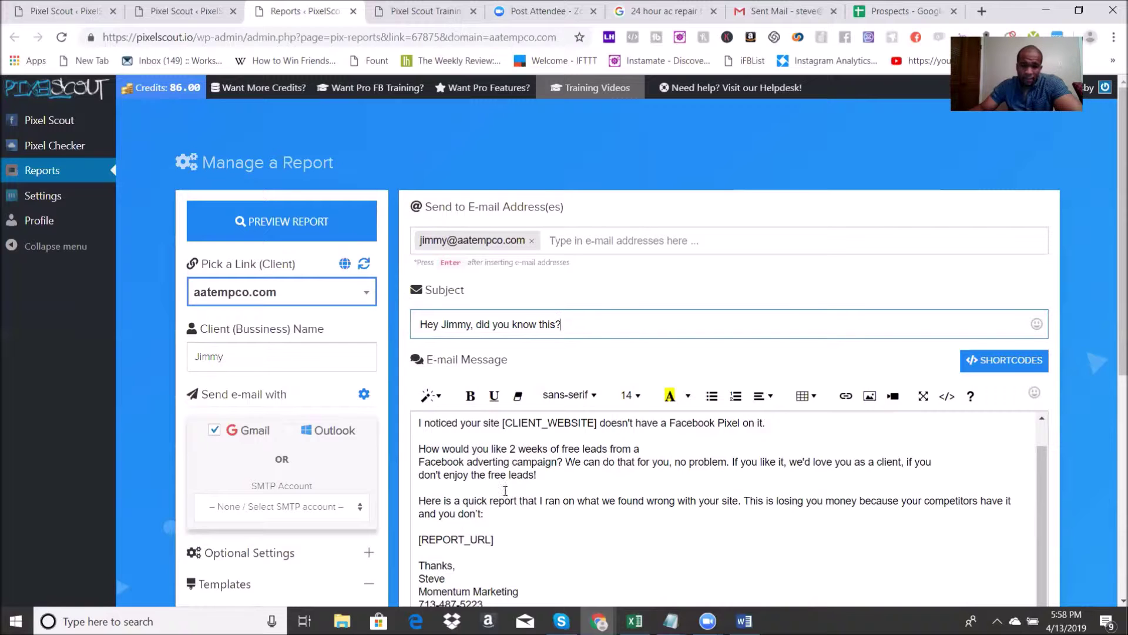
scroll(502, 502, down, 1)
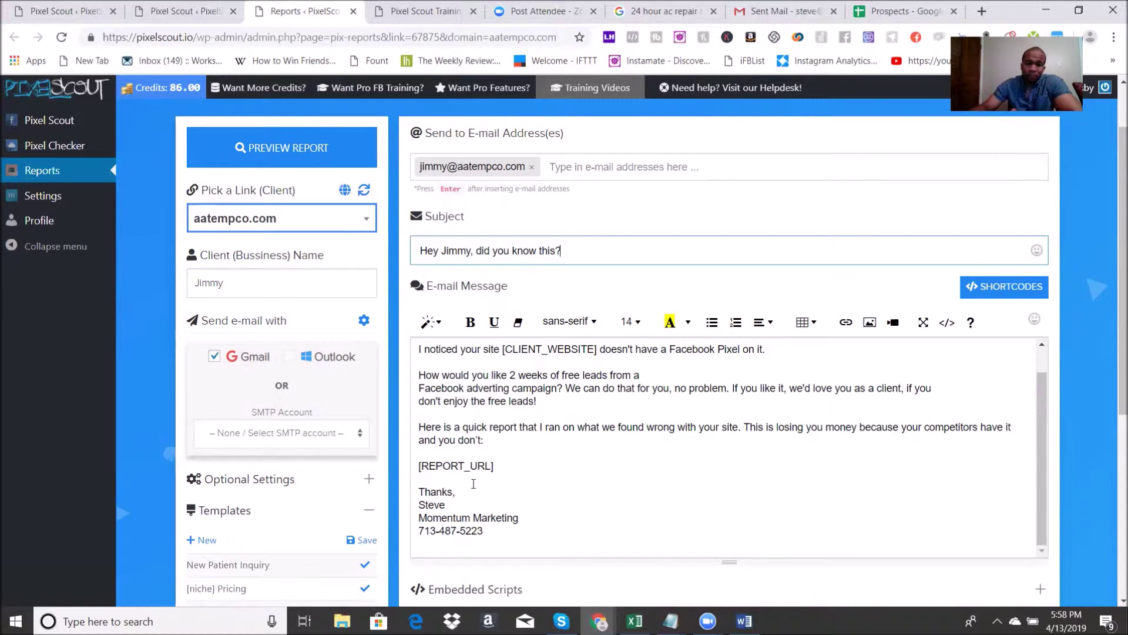
scroll(554, 465, down, 3)
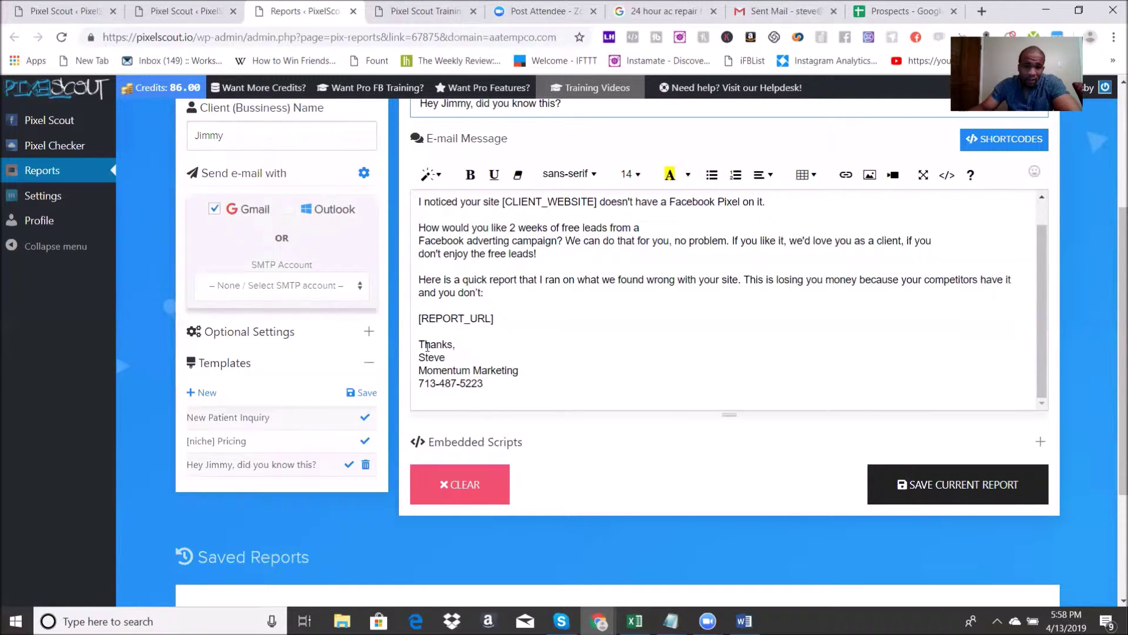
mouse_move(418, 344)
mouse_down()
mouse_move(499, 370)
mouse_move(487, 381)
mouse_up()
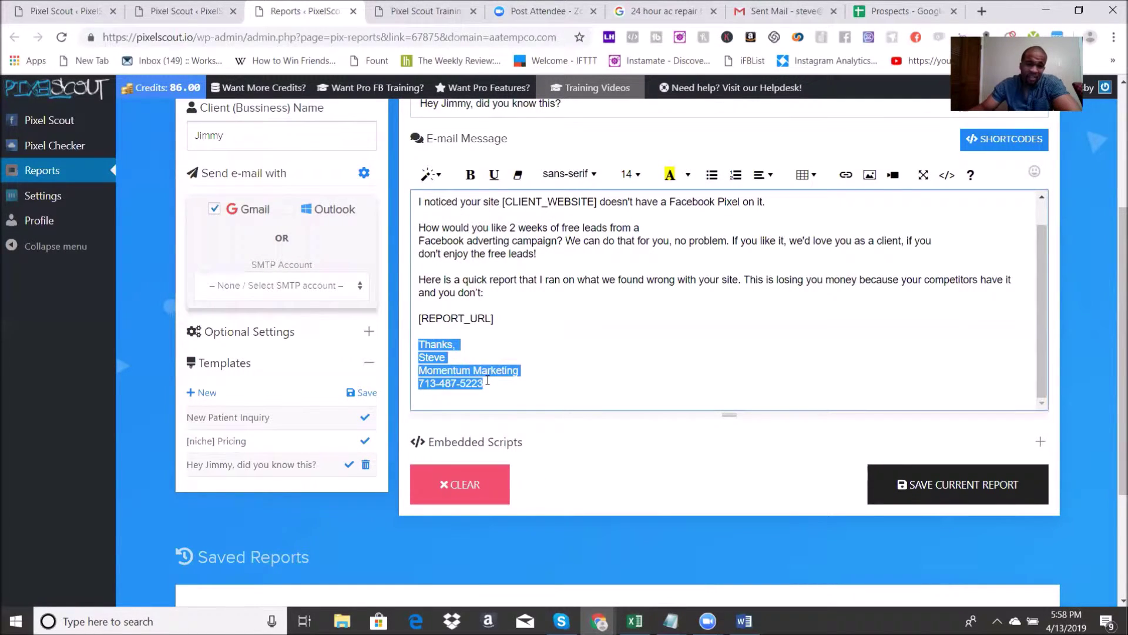
click(511, 368)
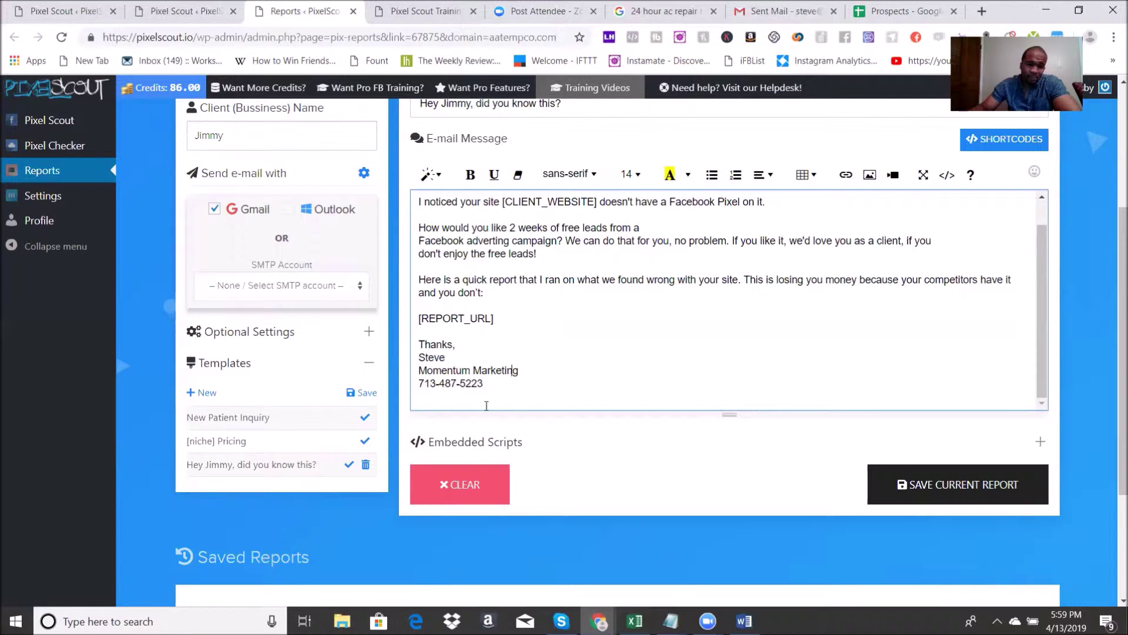
scroll(654, 380, up, 5)
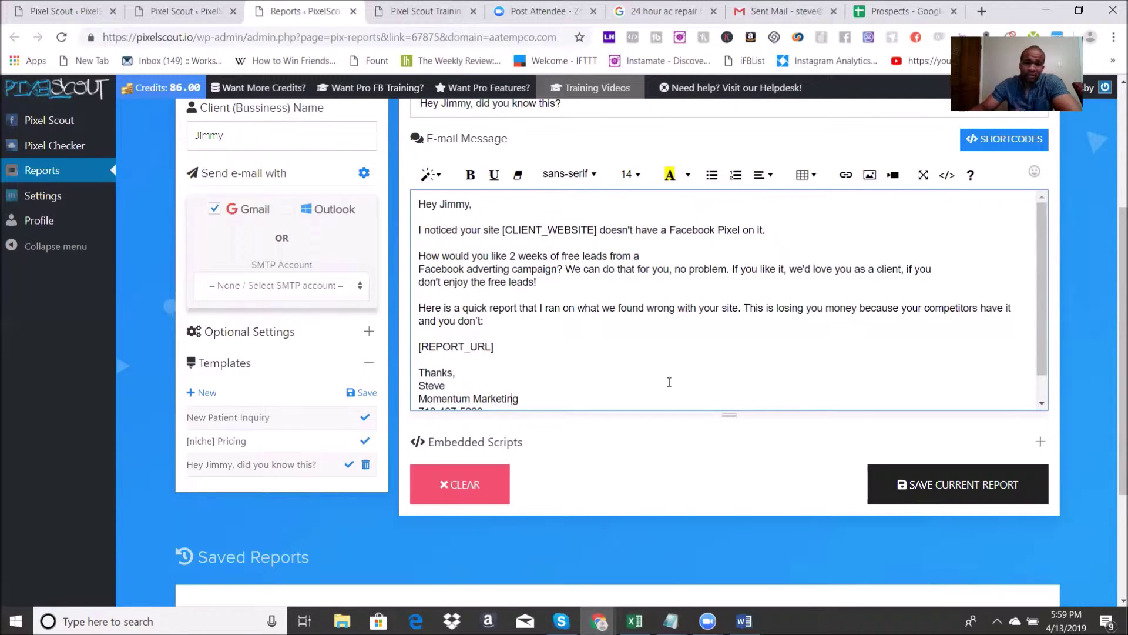
scroll(669, 418, down, 7)
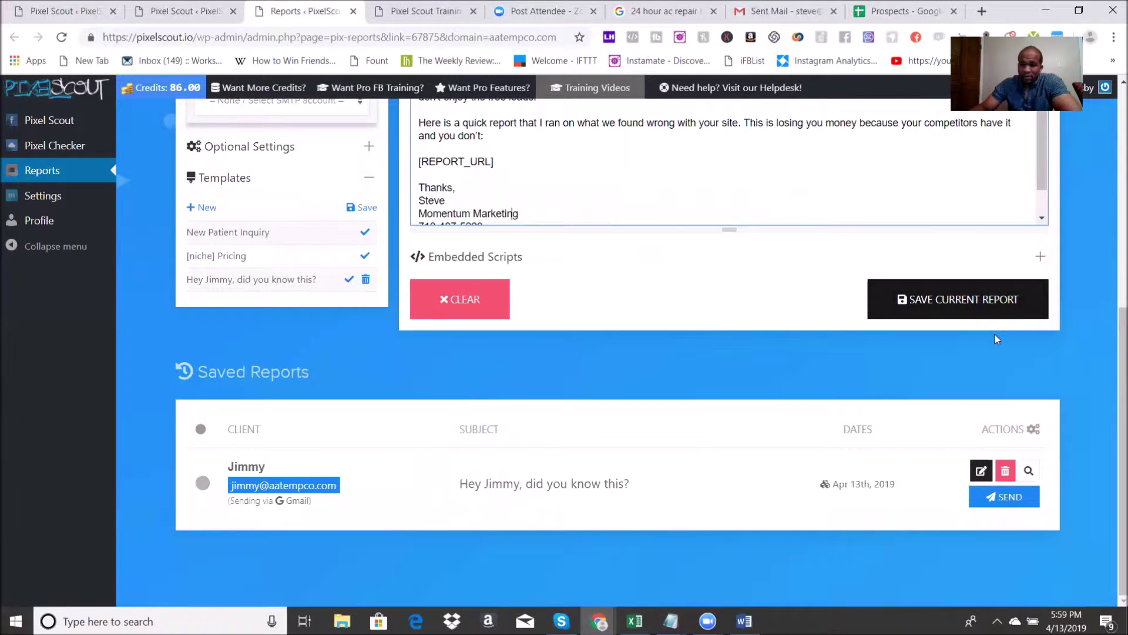
Step: Send the saved aatempco.com report e-mail via Gmail and confirm with OK
click(409, 481)
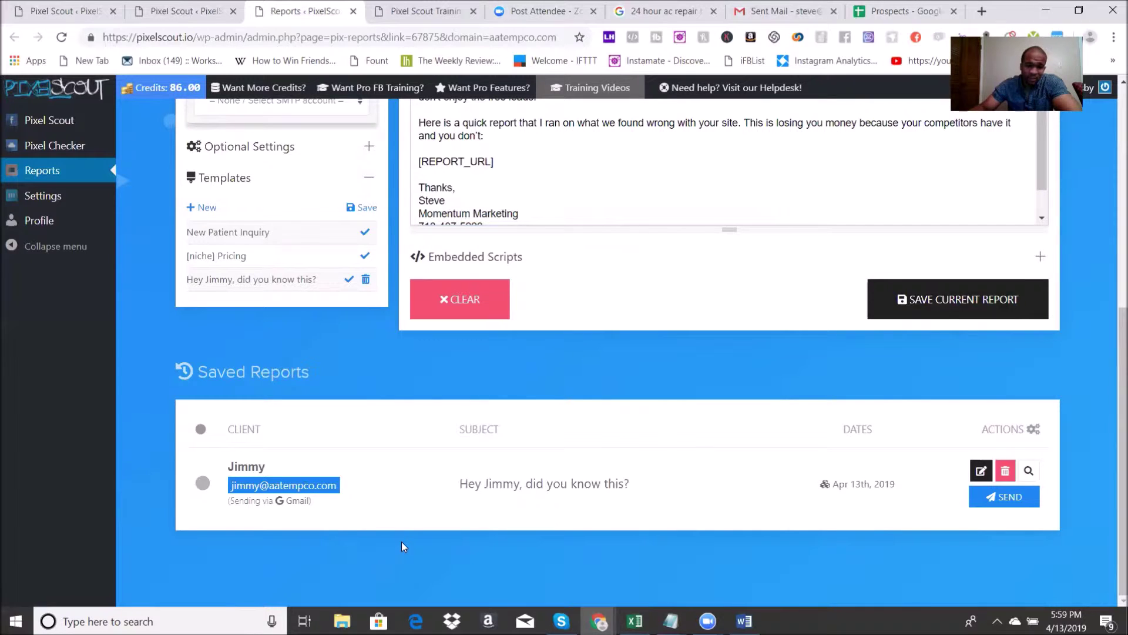
click(1004, 499)
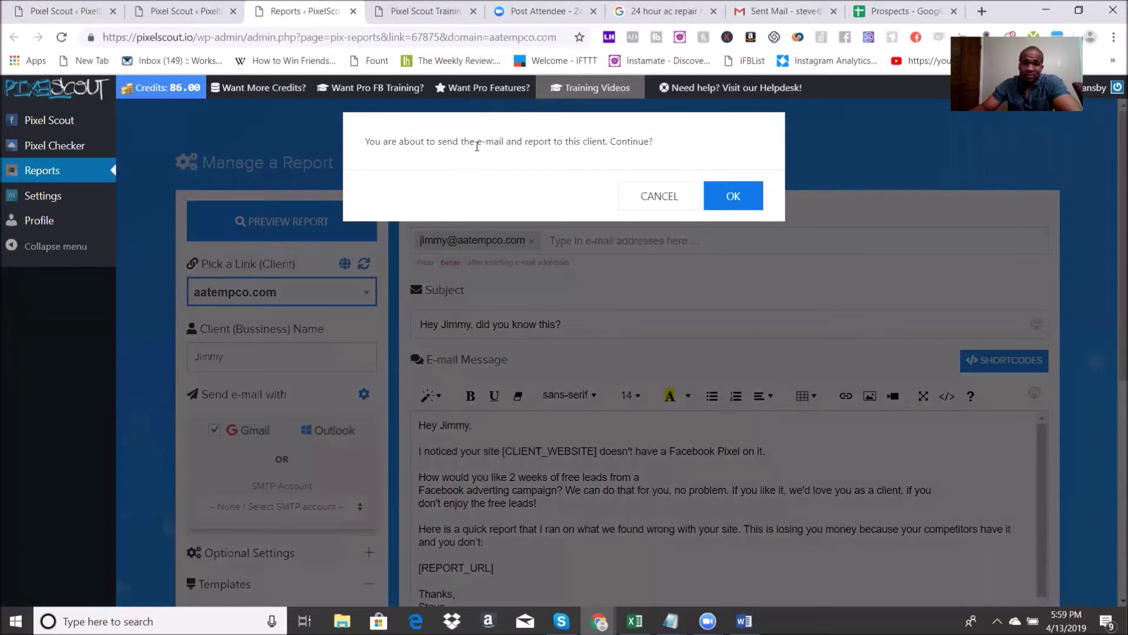
click(734, 197)
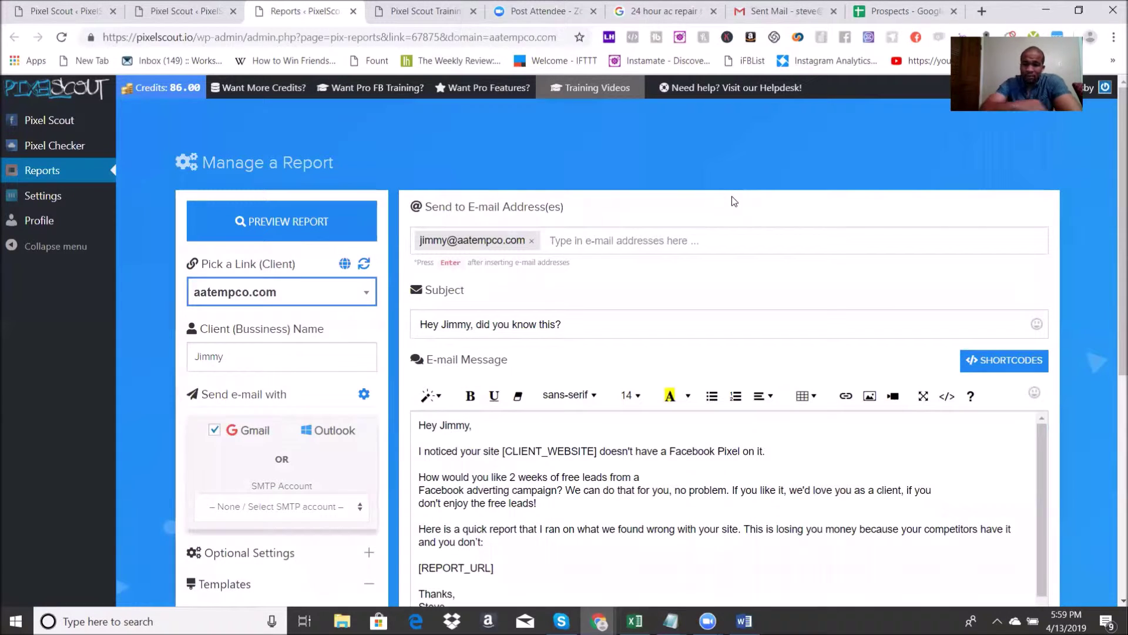
Step: Scroll through the client's report page that opened in the new tab
scroll(751, 235, down, 7)
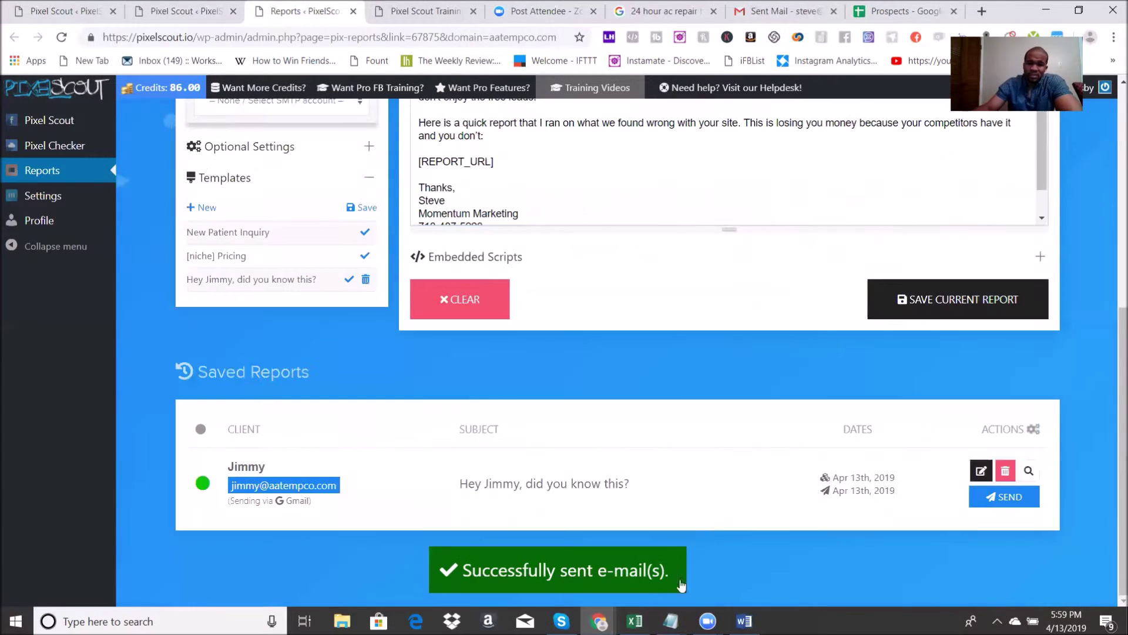
mouse_move(202, 486)
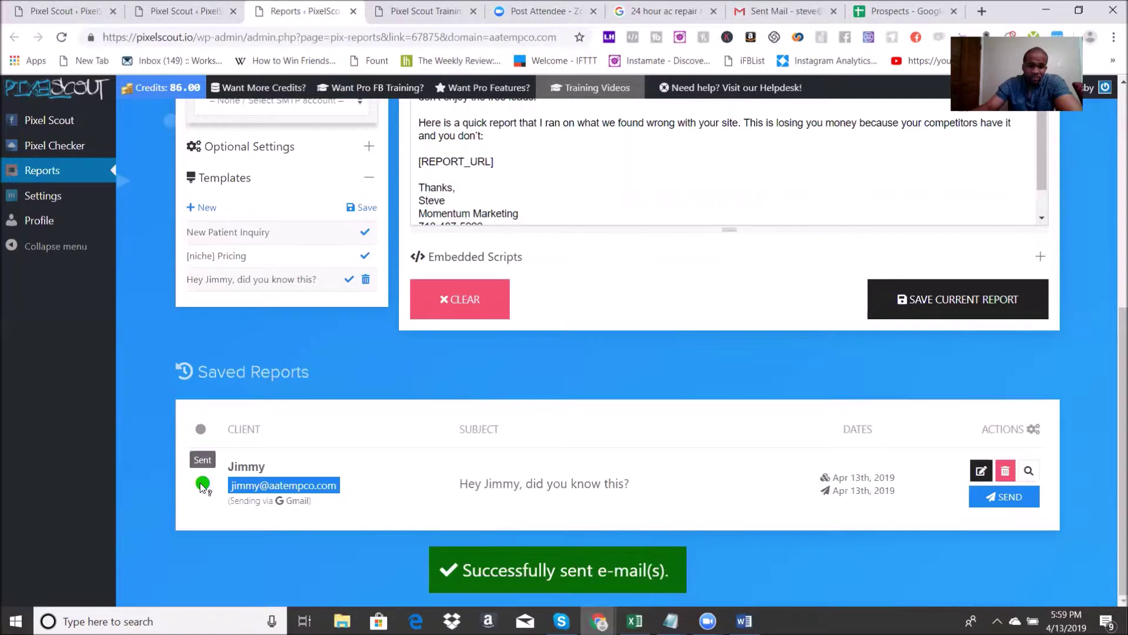
scroll(721, 402, up, 3)
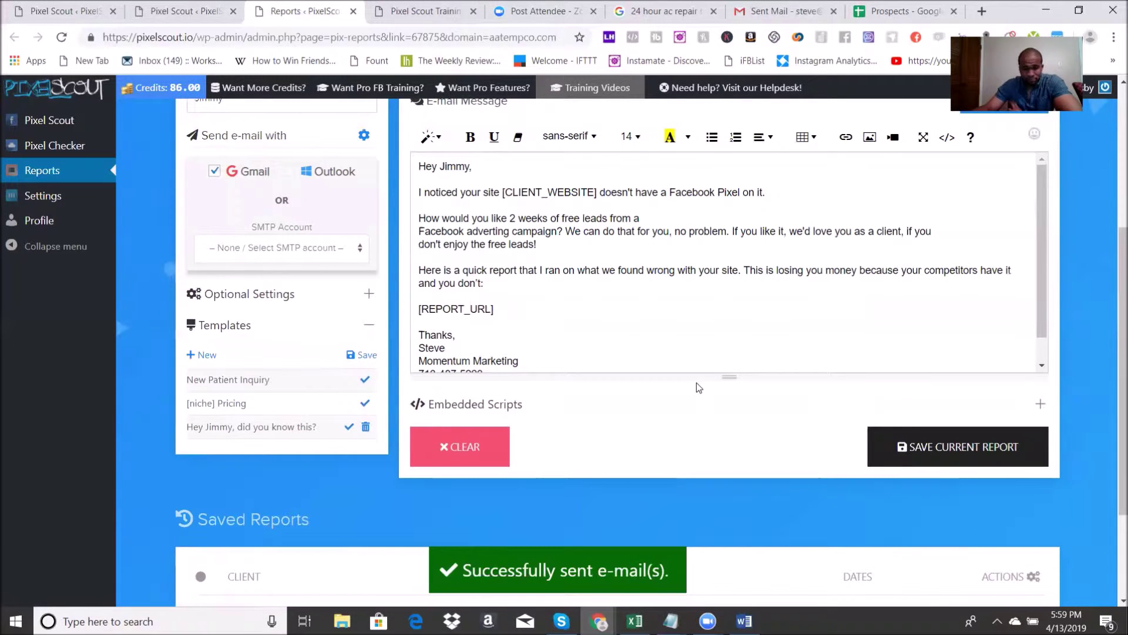
scroll(575, 362, down, 1)
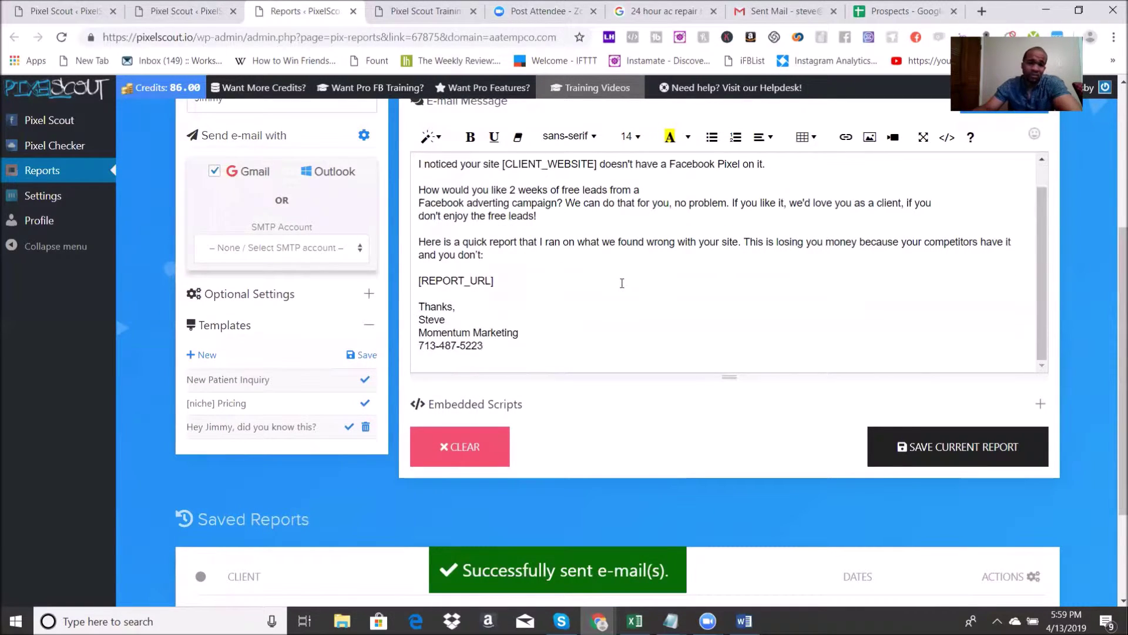
scroll(555, 350, up, 1)
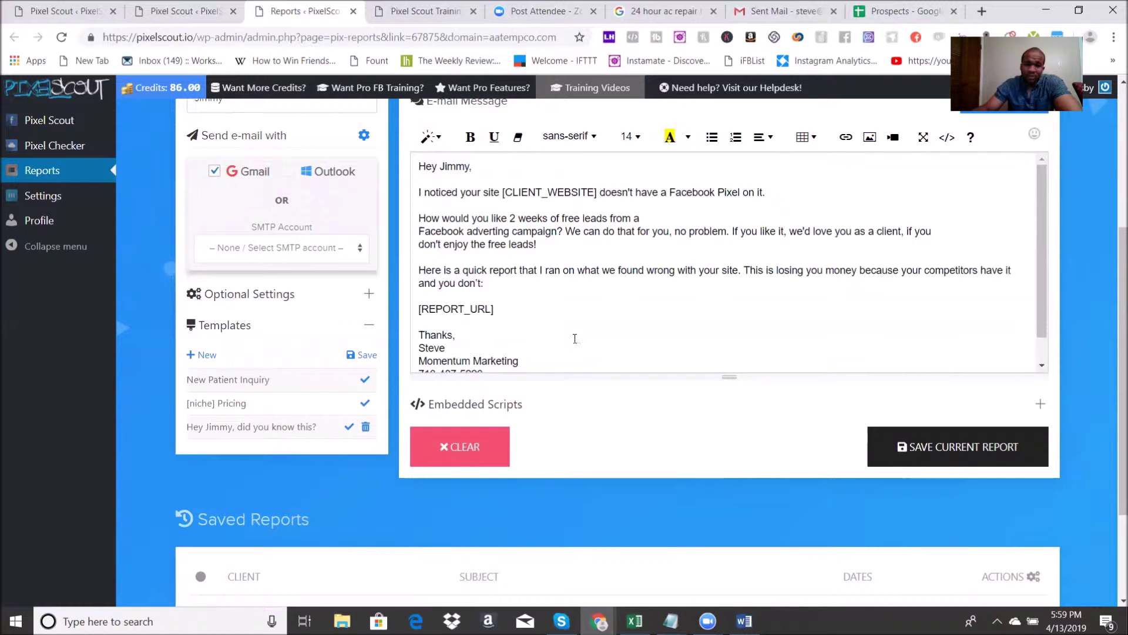
scroll(575, 339, up, 4)
scroll(597, 328, down, 4)
scroll(574, 355, up, 3)
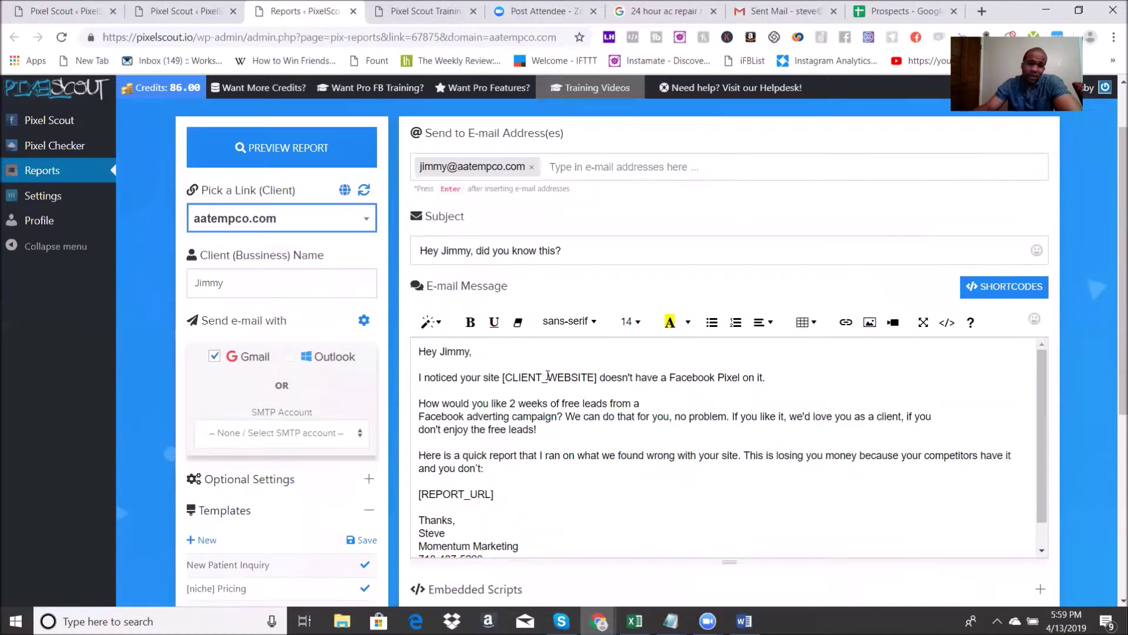
scroll(529, 378, down, 1)
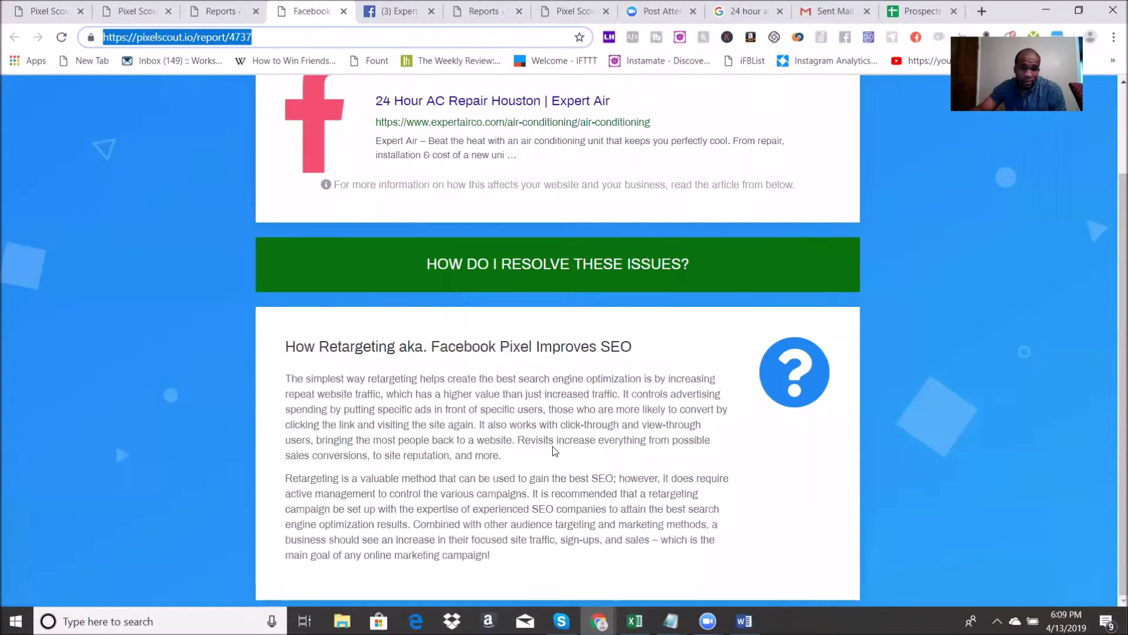
Step: Scroll up and down the sent Expert Air public report page
scroll(552, 446, up, 2)
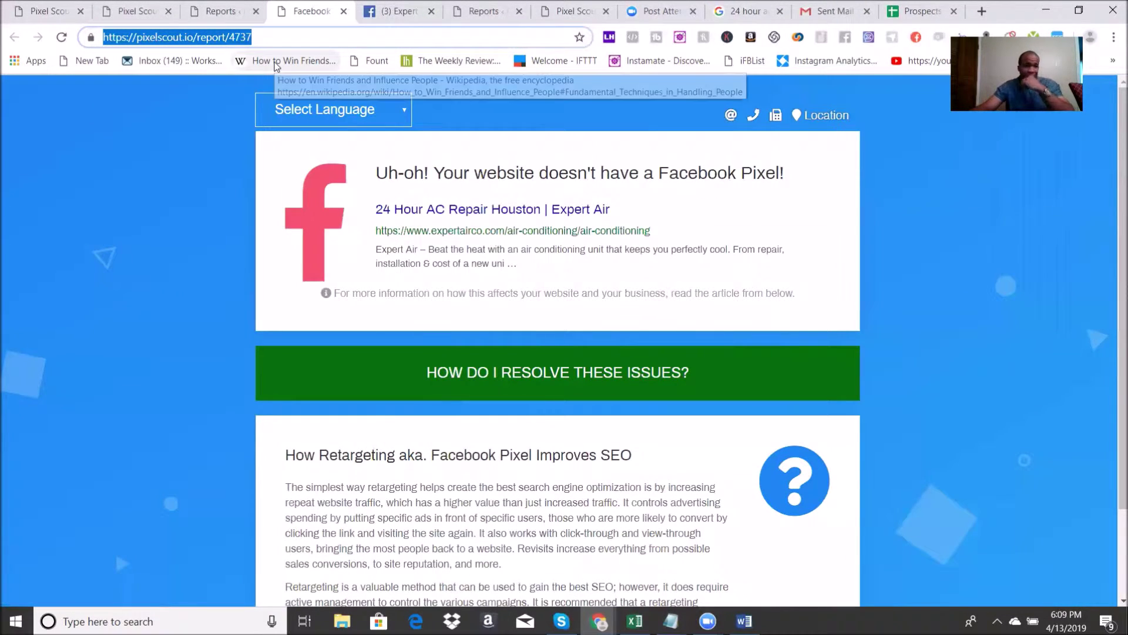
scroll(531, 294, down, 2)
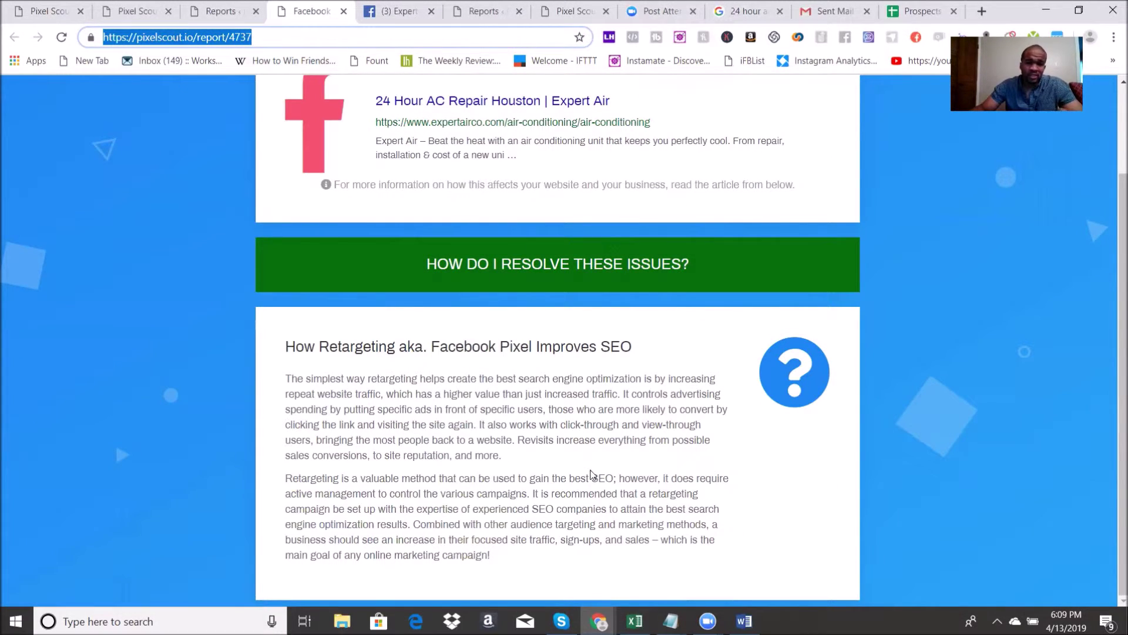
scroll(573, 485, up, 2)
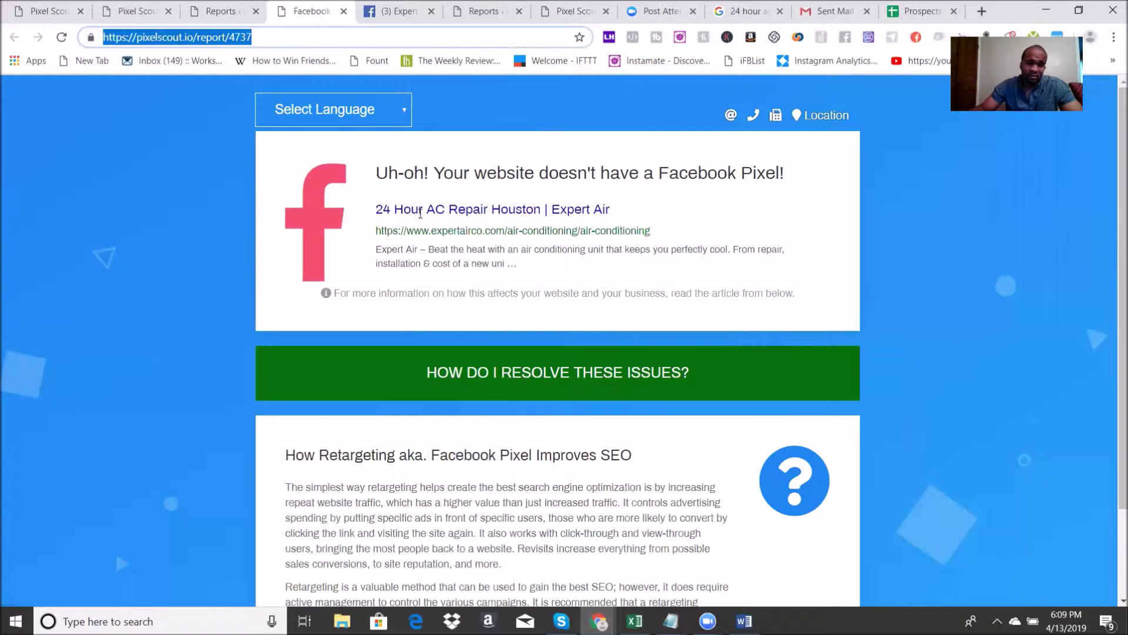
scroll(655, 292, down, 2)
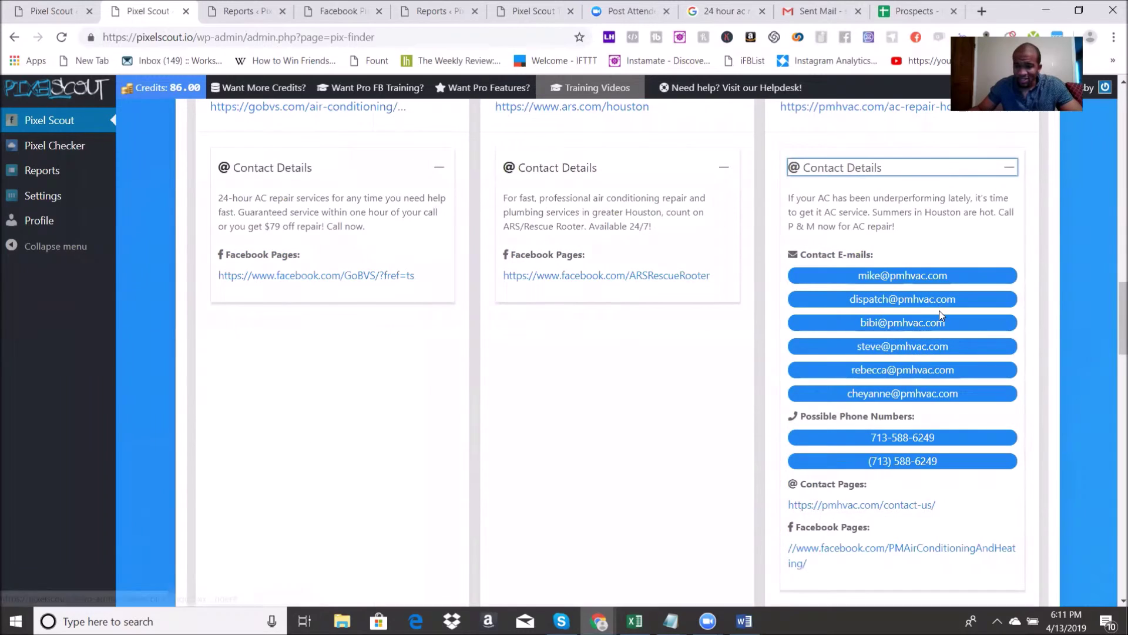
scroll(941, 315, up, 3)
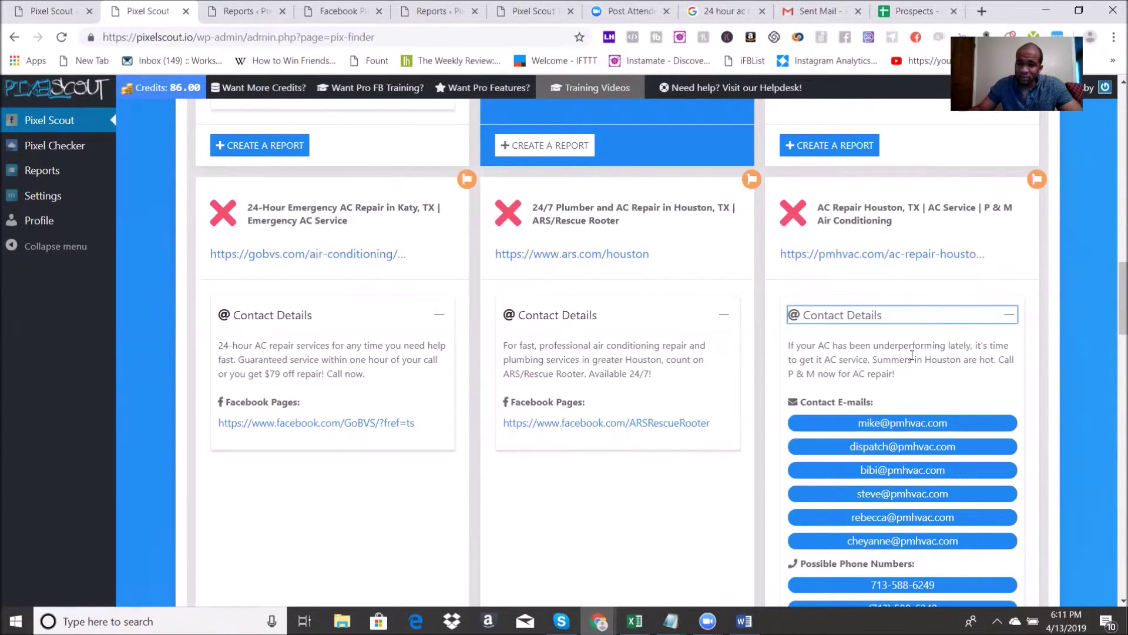
Step: Start a pmhvac.com report and remove the extra recipient tags, leaving two addresses
scroll(912, 355, down, 5)
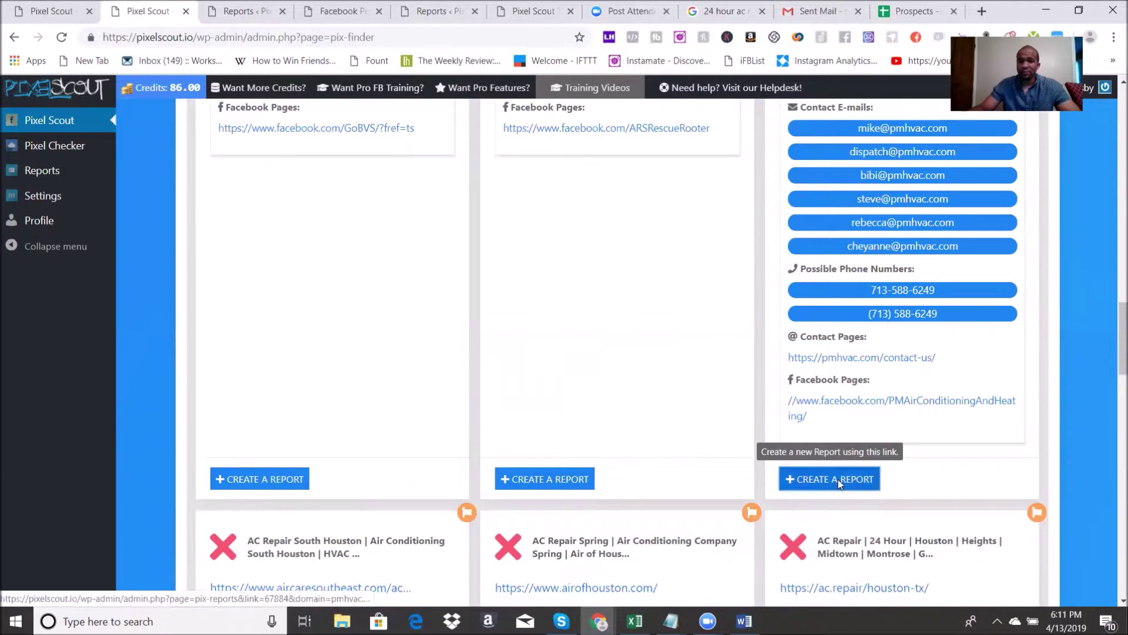
click(839, 484)
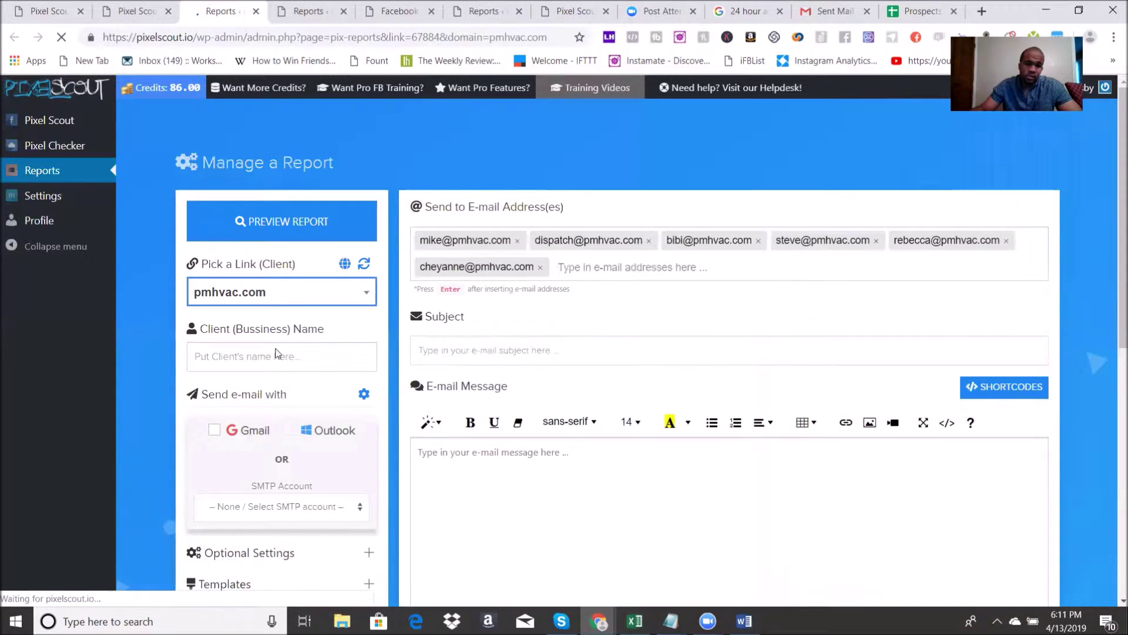
click(278, 354)
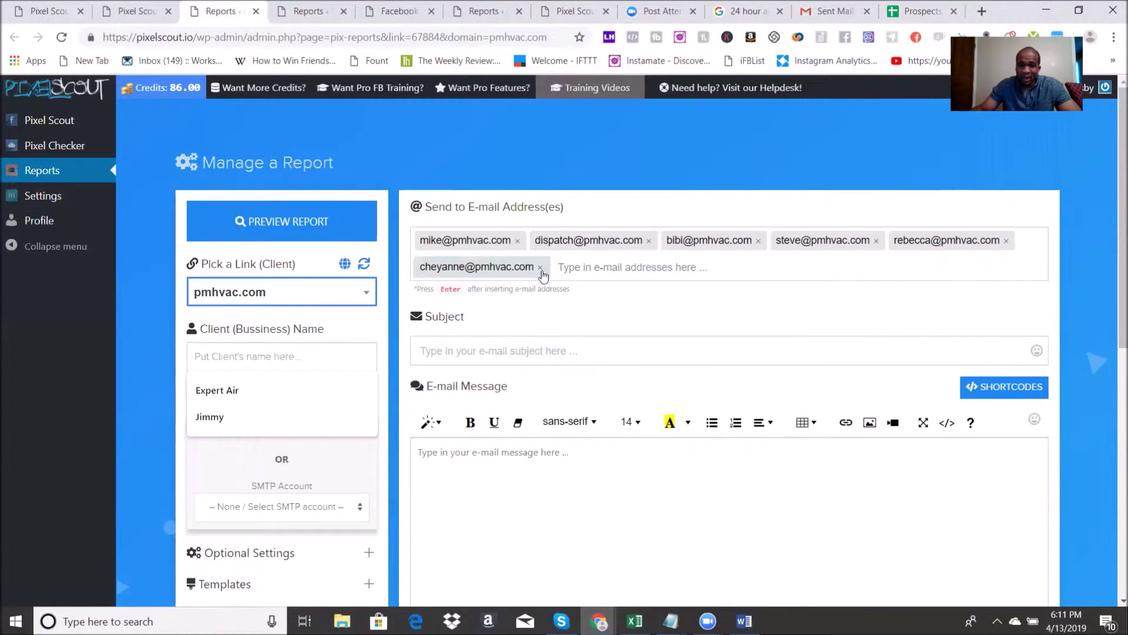
click(649, 241)
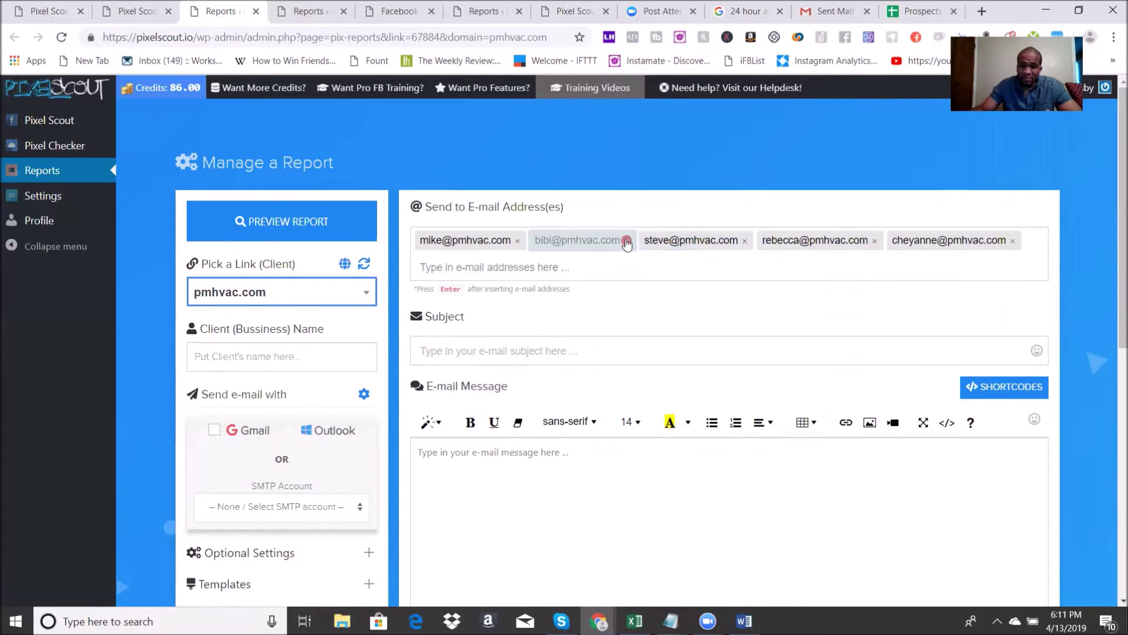
click(626, 241)
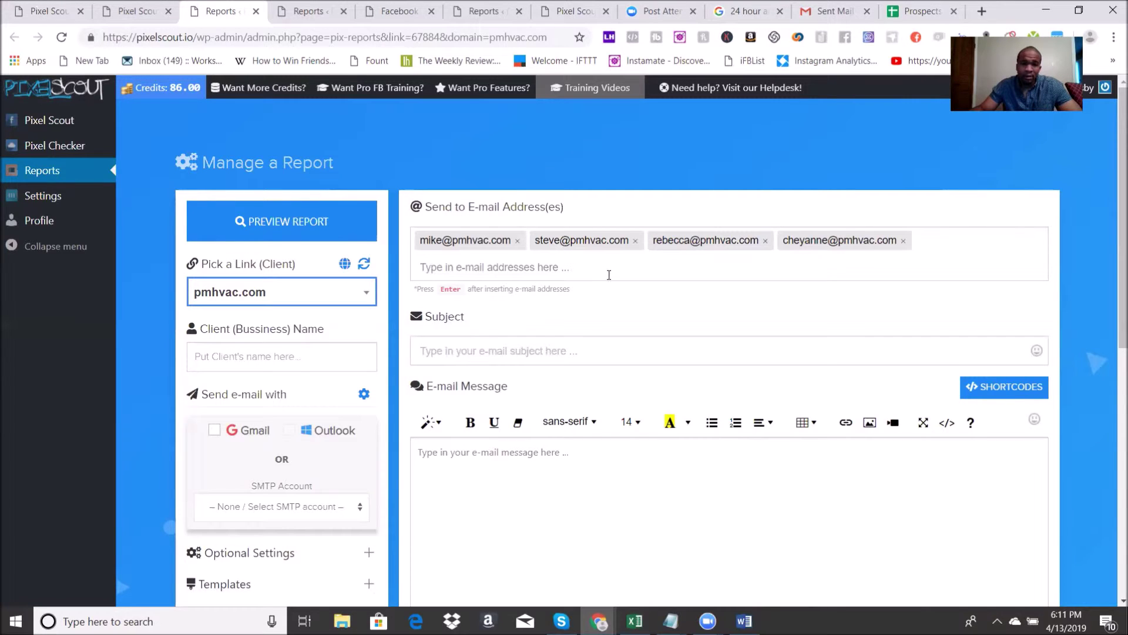
click(765, 241)
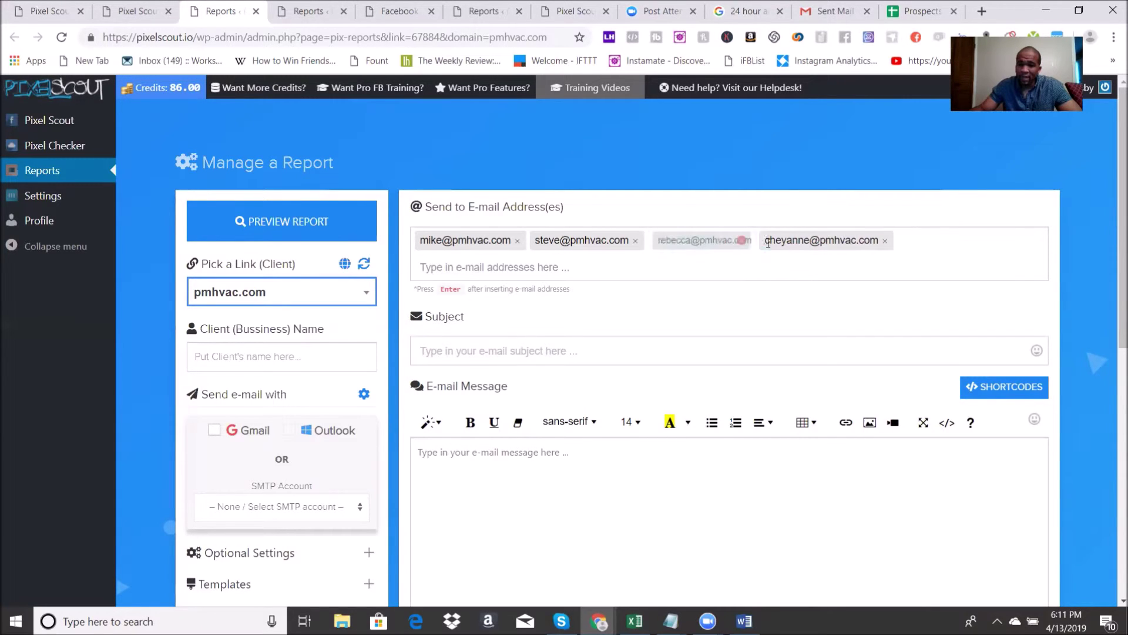
click(774, 241)
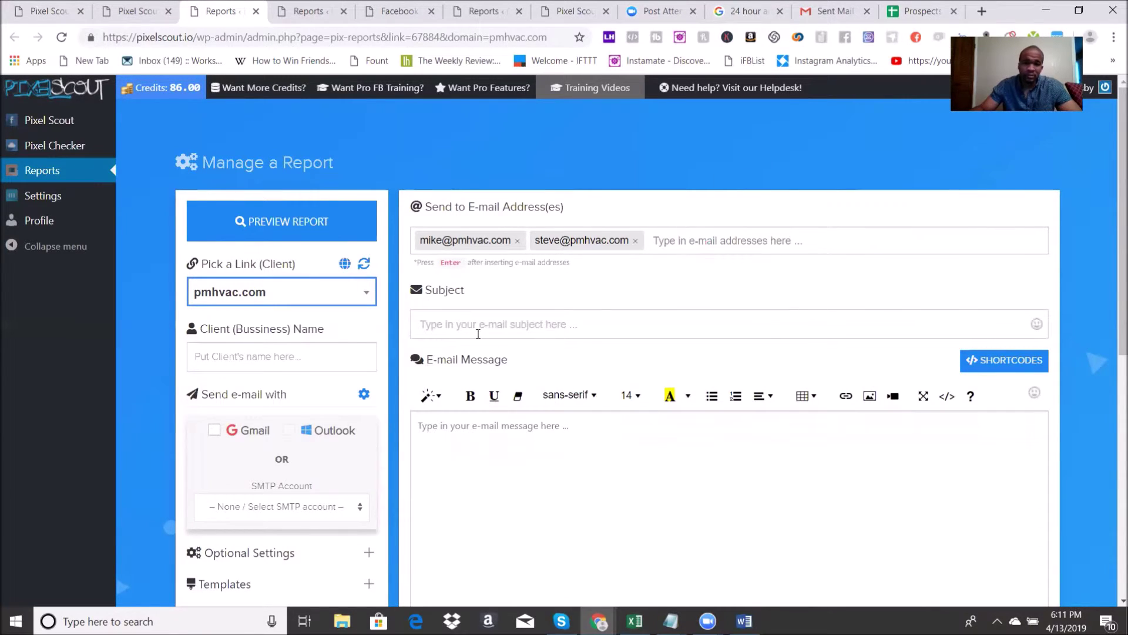
Step: Enter the contact's first name as Client Name and choose Gmail for sending
click(226, 362)
text(Mike)
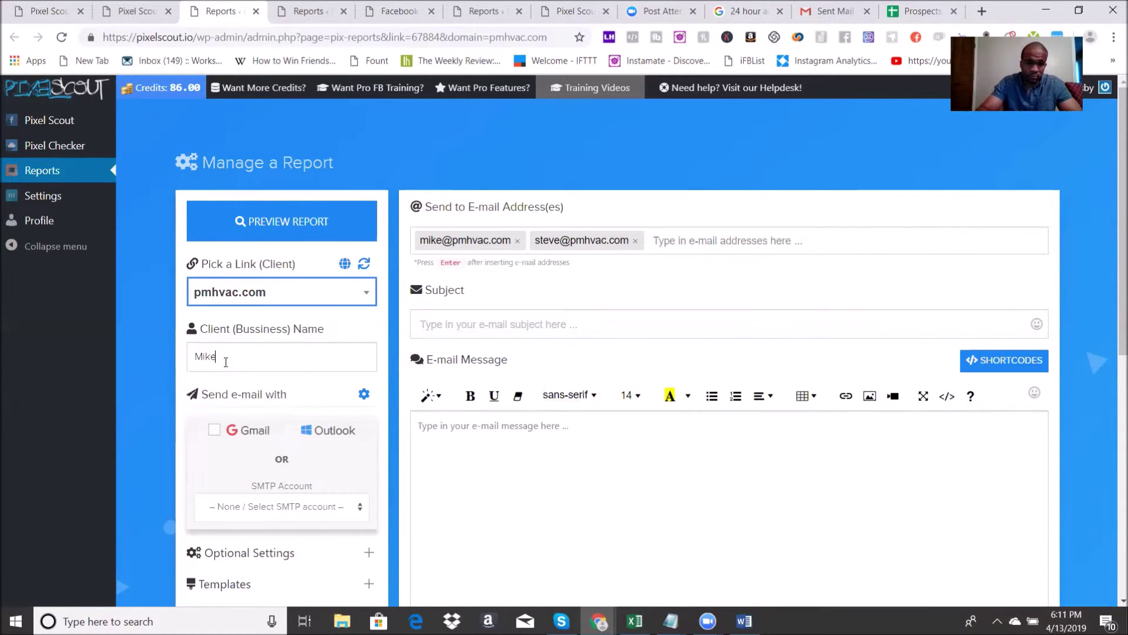
click(214, 431)
click(500, 322)
scroll(208, 540, down, 3)
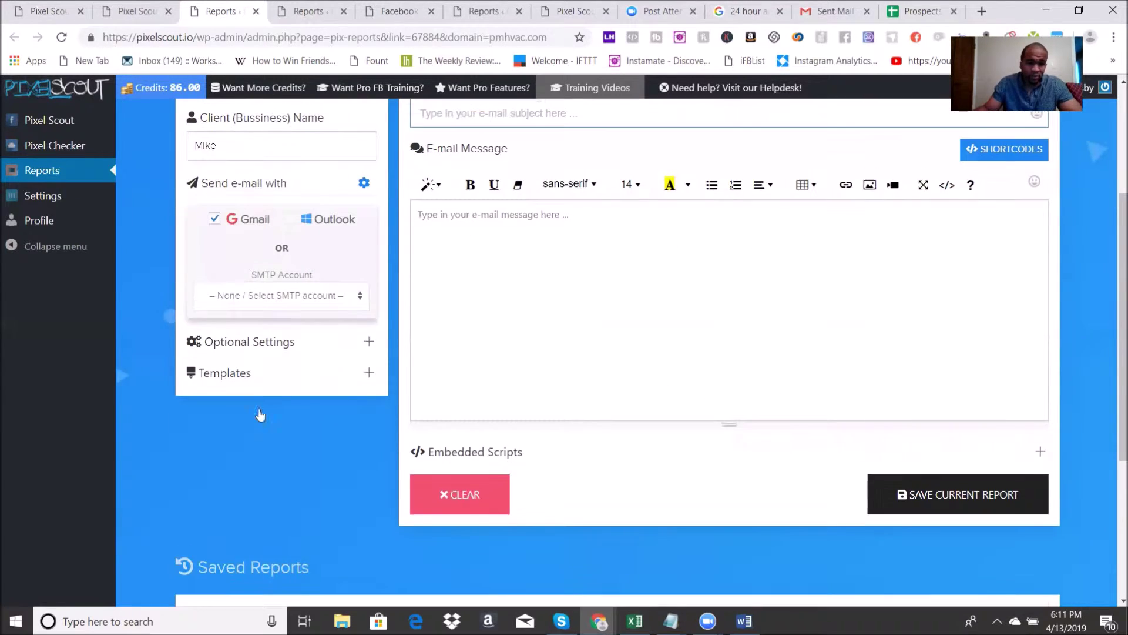
scroll(257, 417, up, 1)
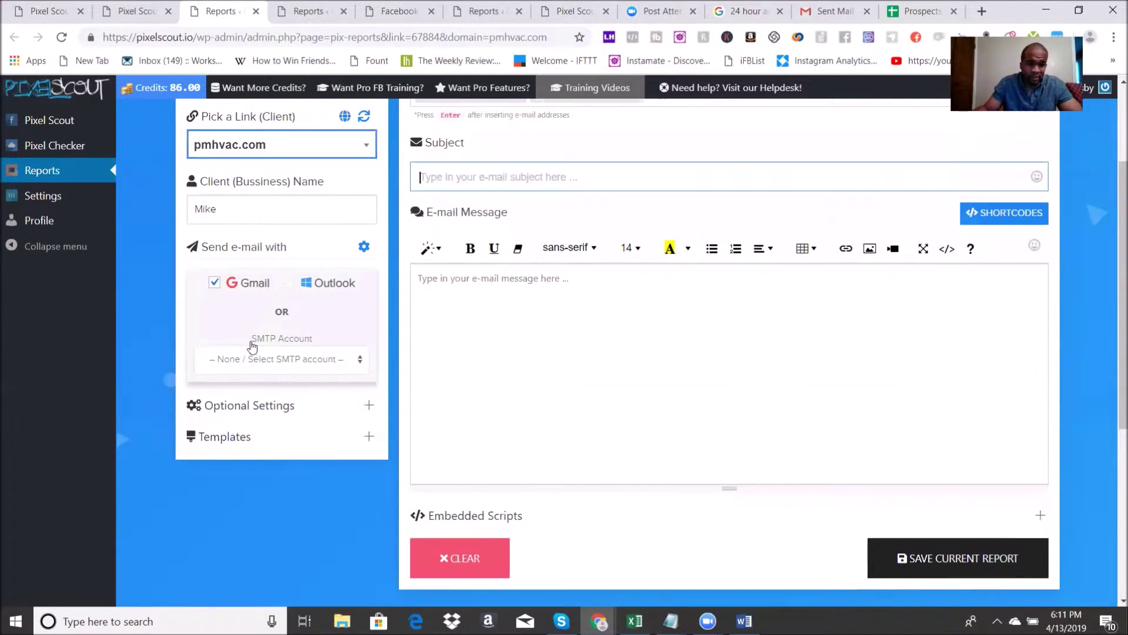
Step: Fill the subject and message from the 'did you know this?' template
click(369, 408)
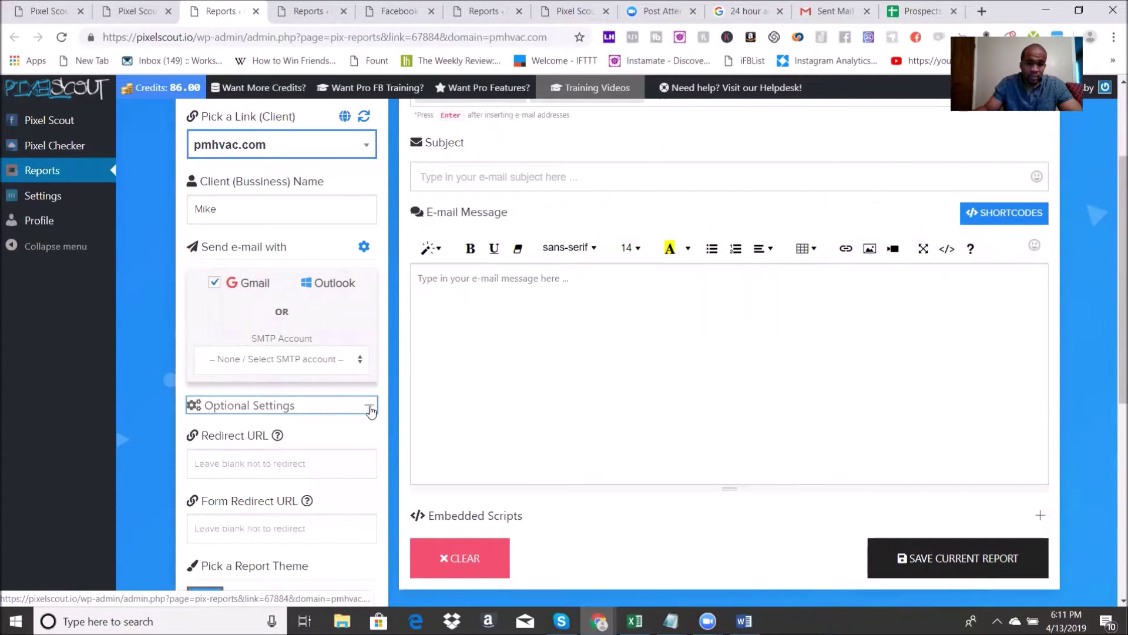
click(371, 410)
click(370, 436)
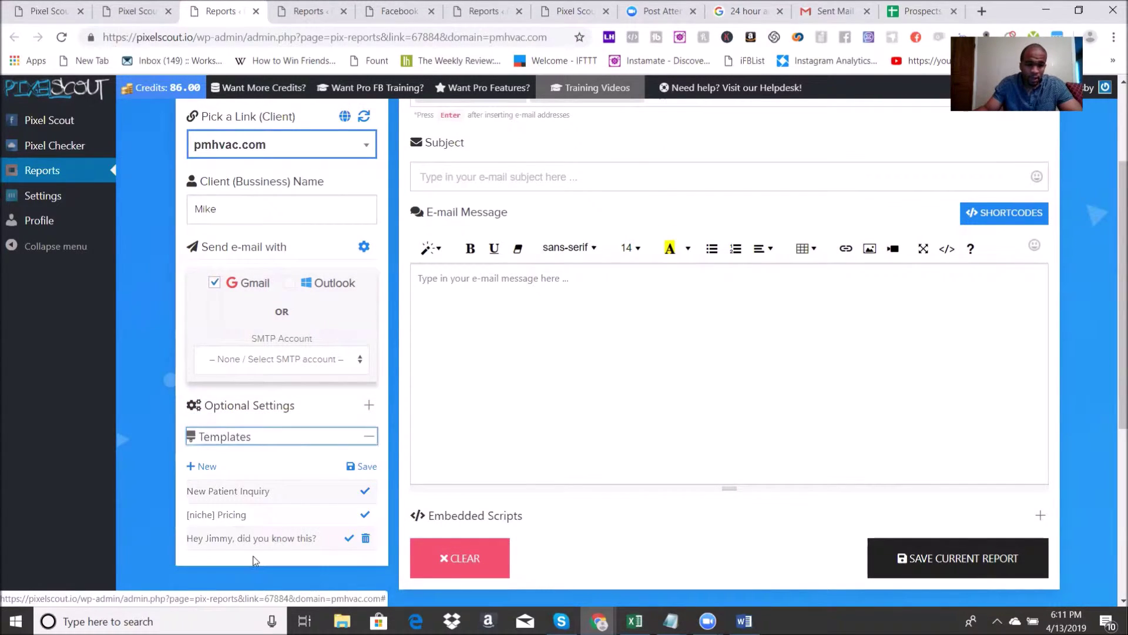
click(349, 538)
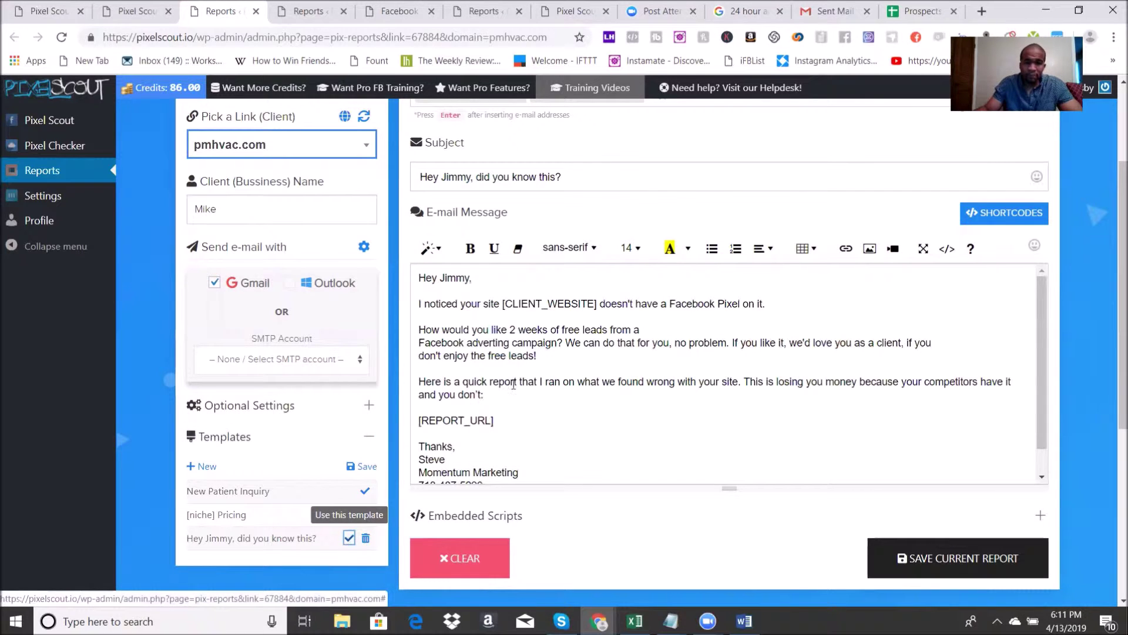
Step: Replace the template's placeholder name in subject and greeting with the contact's first name
double_click(464, 179)
text(Mike)
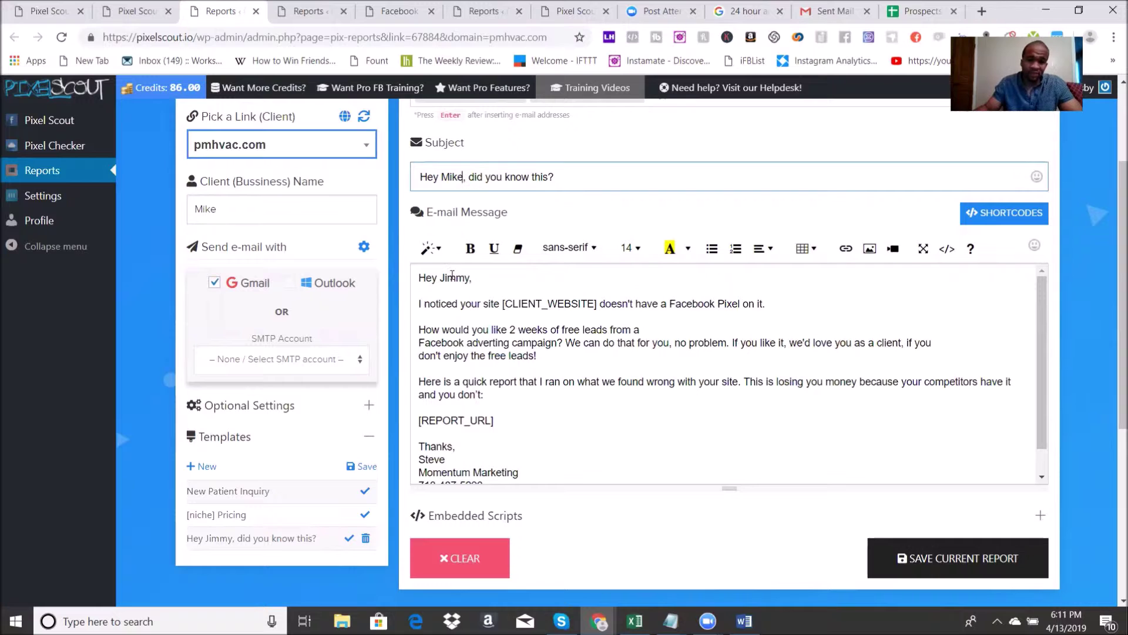
double_click(452, 277)
text(Mike)
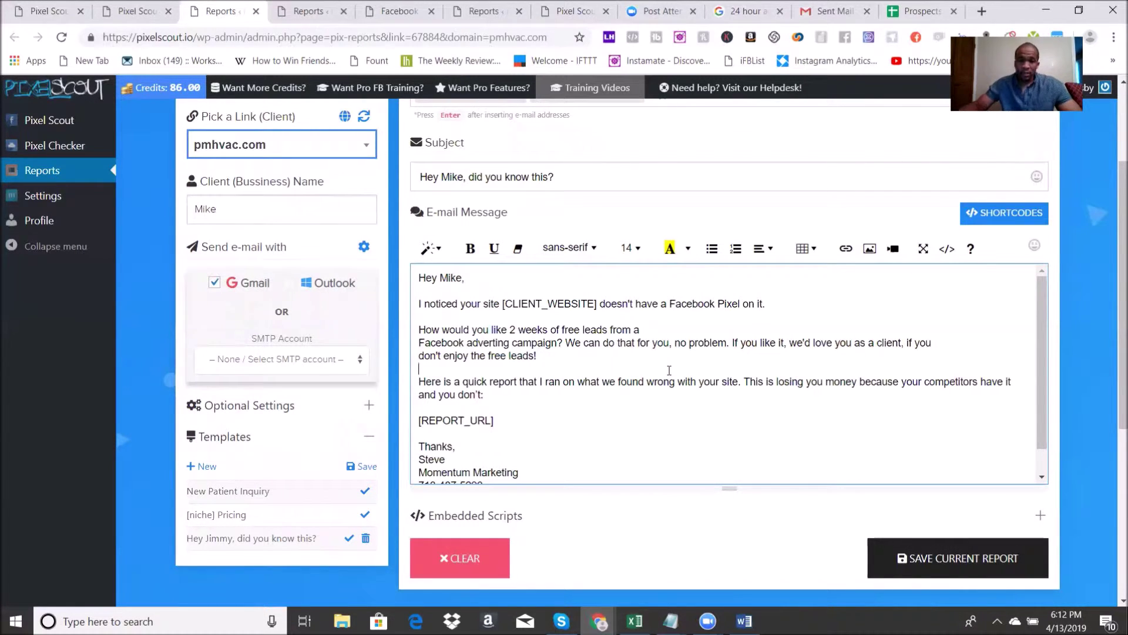
scroll(254, 235, up, 1)
scroll(254, 234, up, 1)
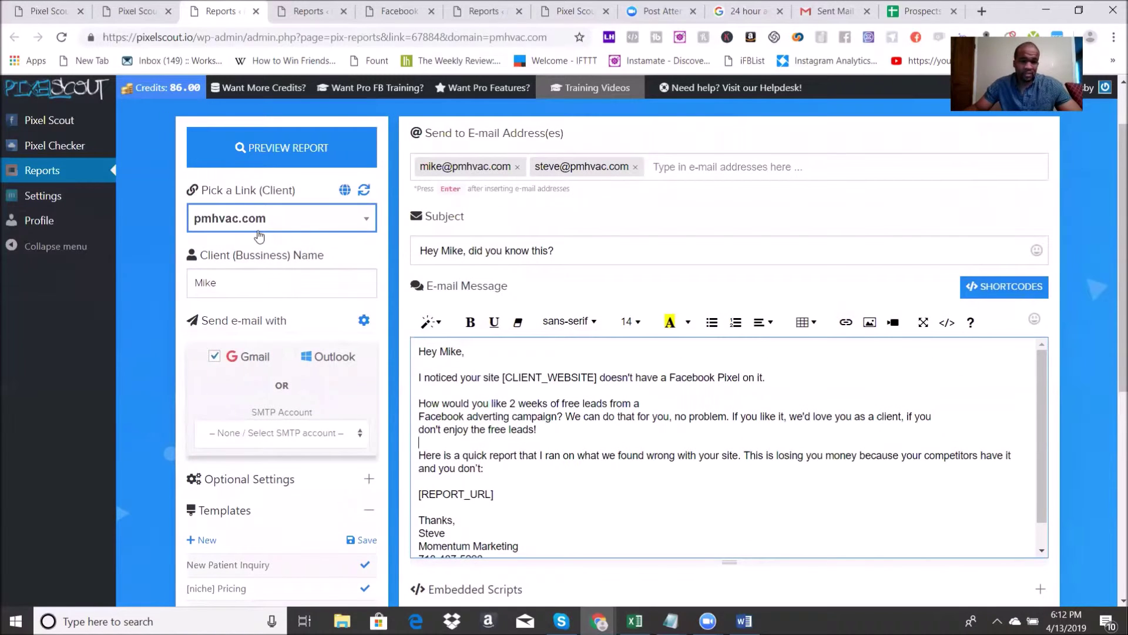
scroll(555, 478, down, 1)
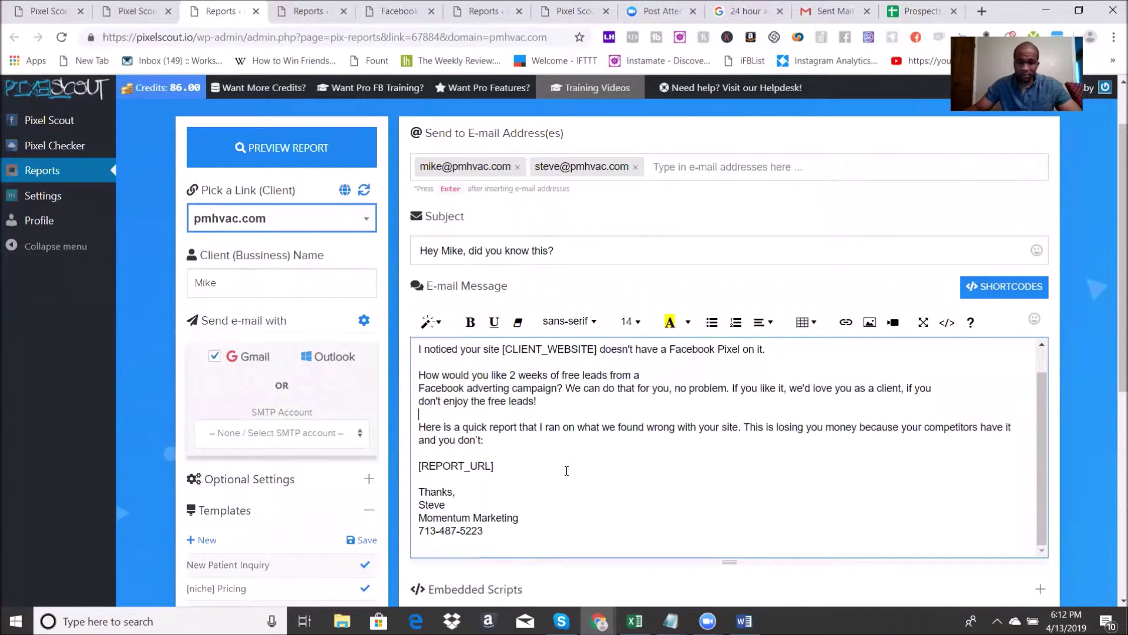
scroll(792, 473, down, 1)
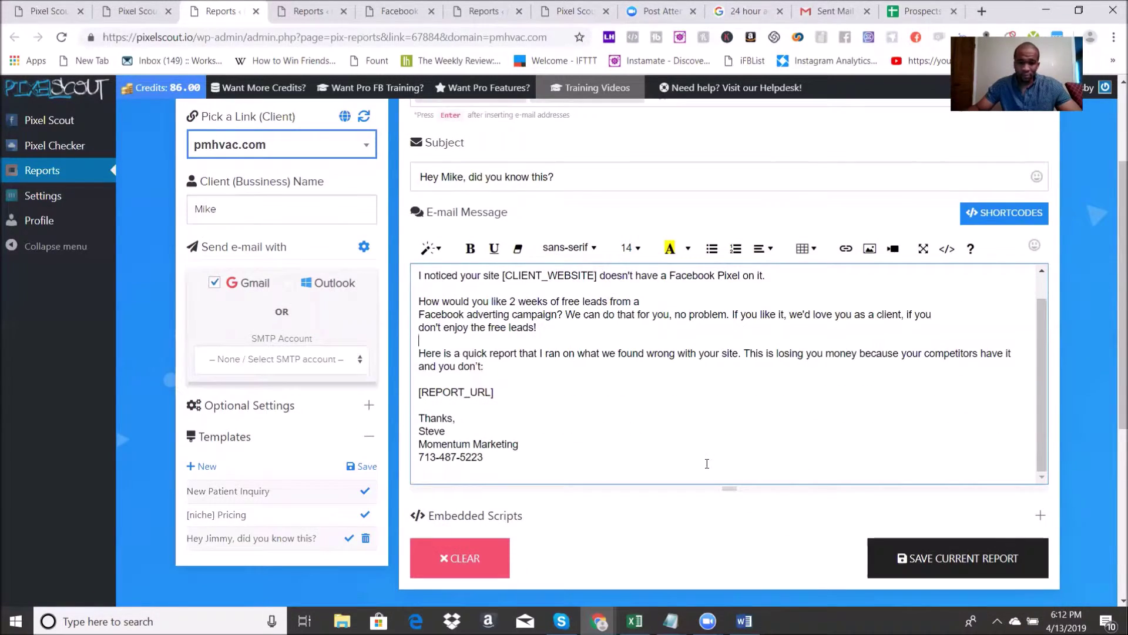
scroll(878, 406, up, 1)
scroll(871, 408, up, 2)
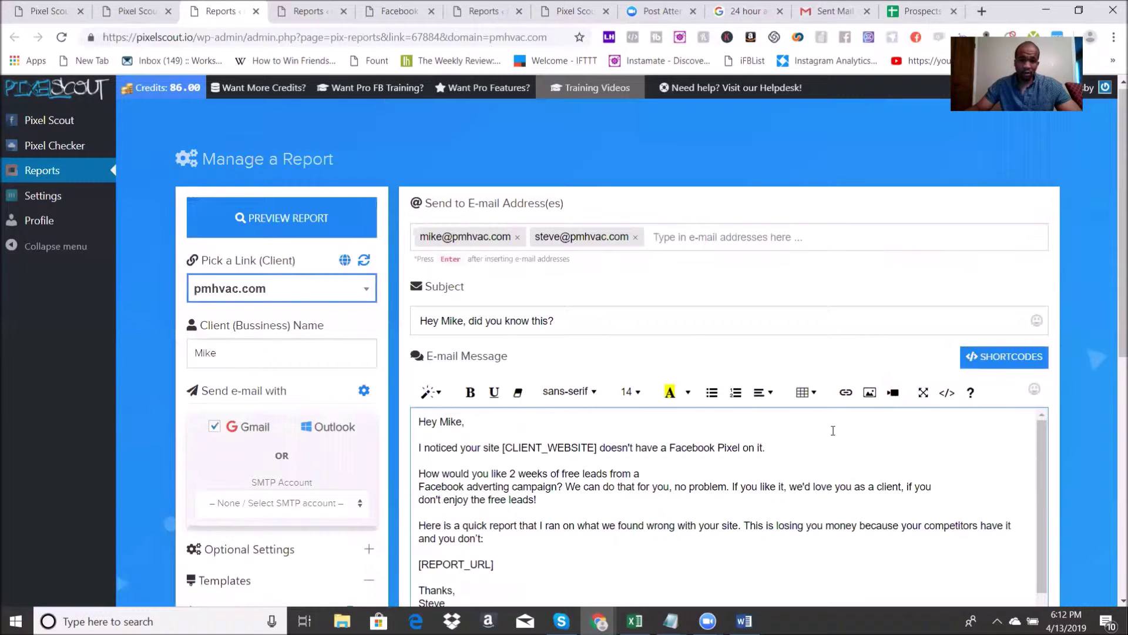
scroll(806, 416, down, 6)
scroll(294, 294, up, 6)
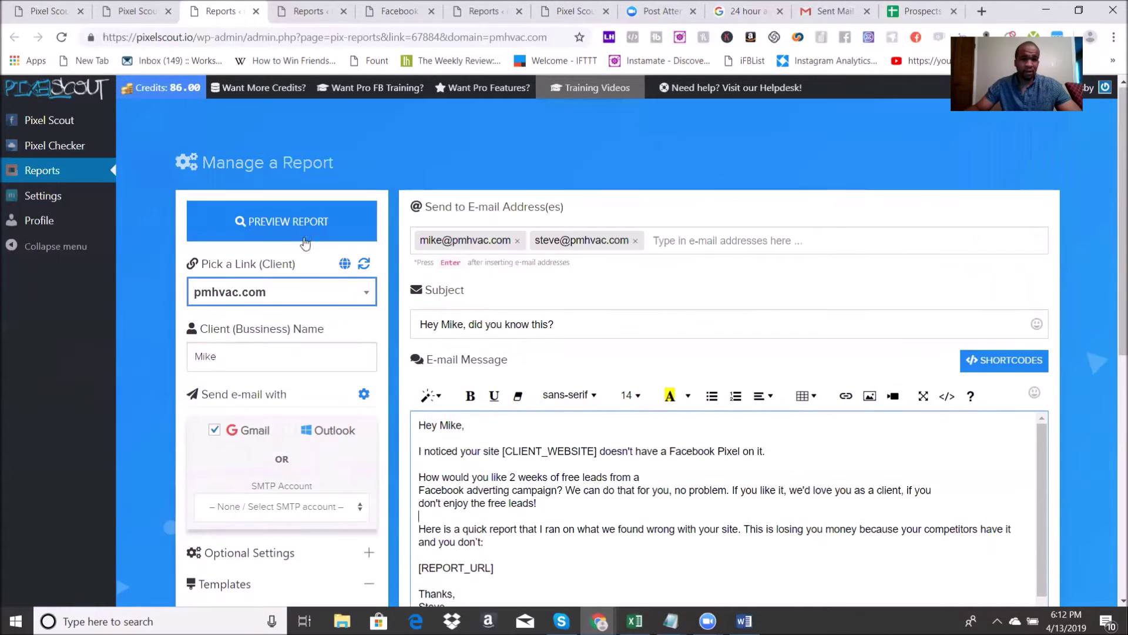
click(292, 235)
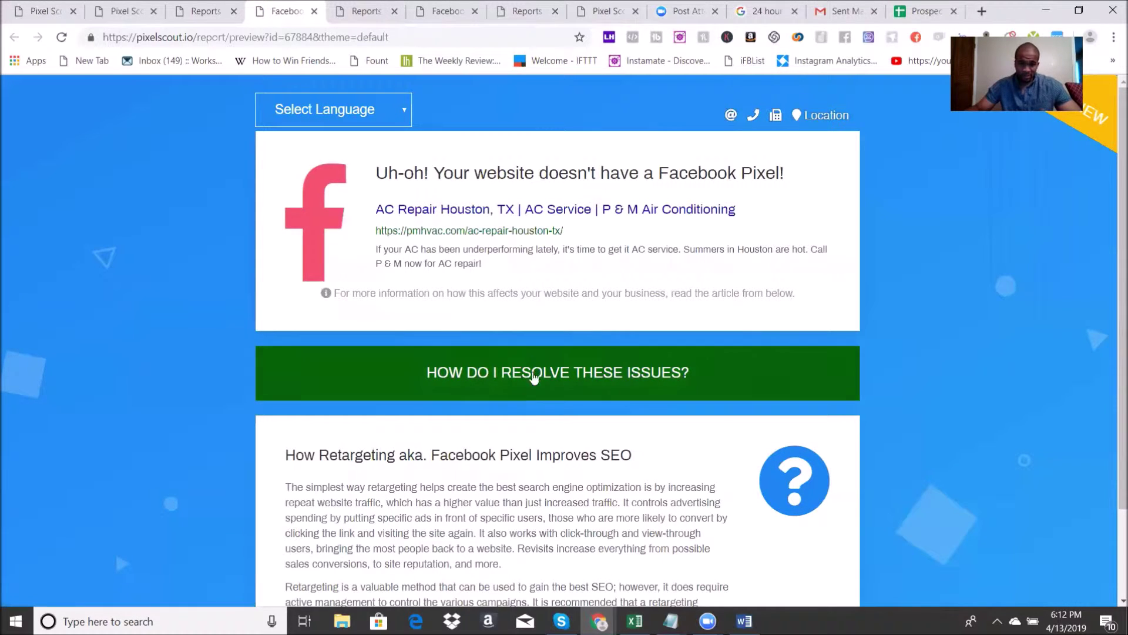
scroll(536, 400, down, 2)
scroll(536, 420, up, 2)
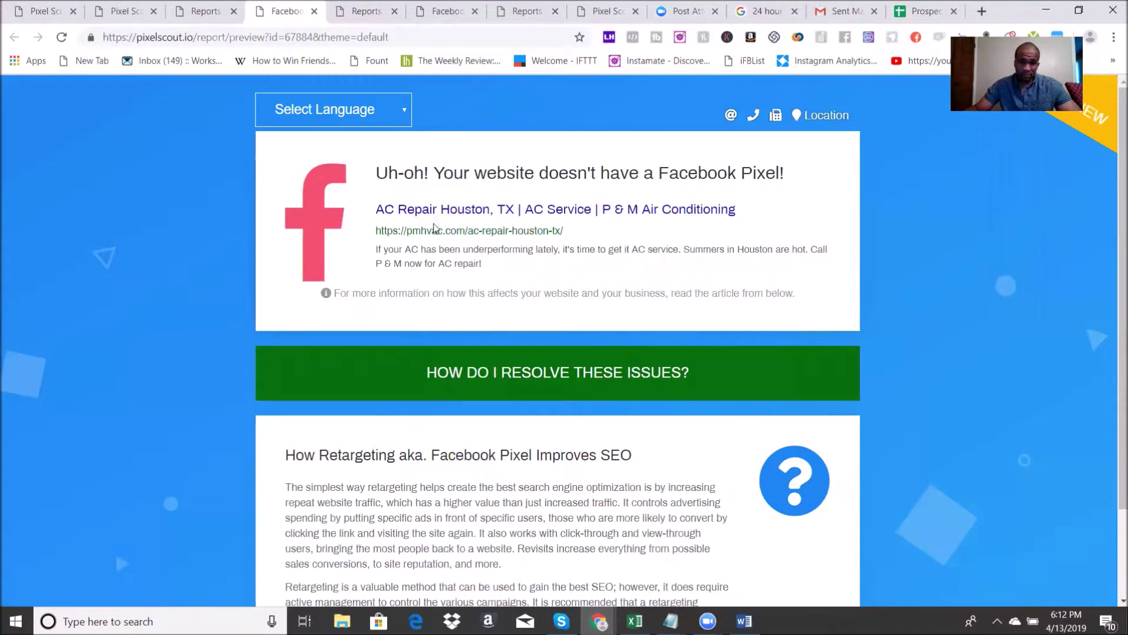
click(313, 11)
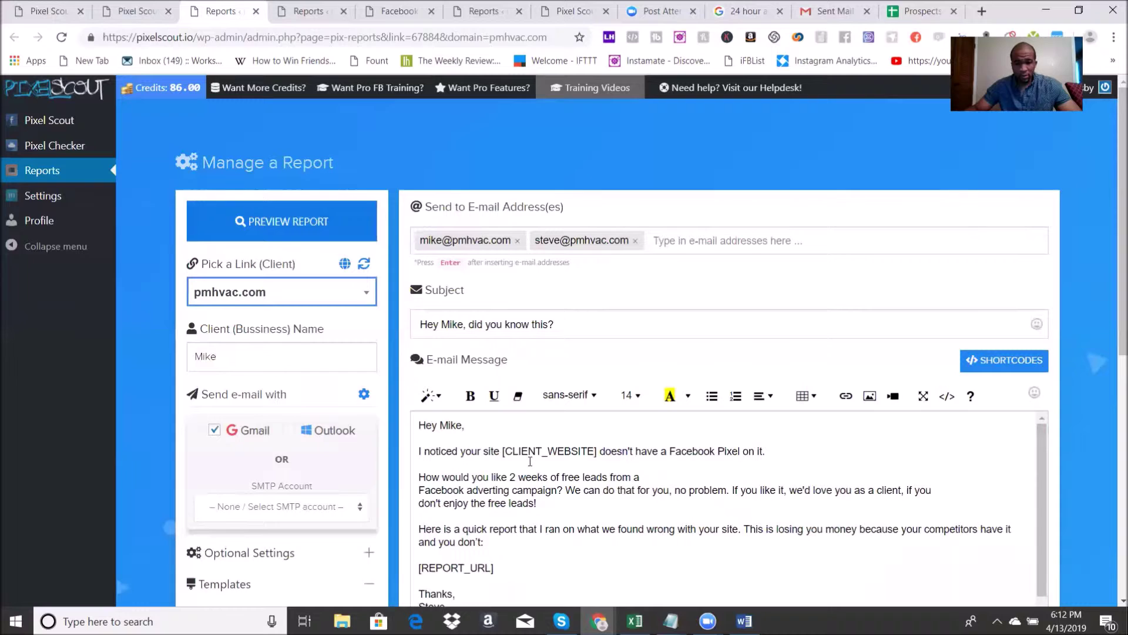
Step: Append a slash and the second contact's first name to the Subject
click(462, 325)
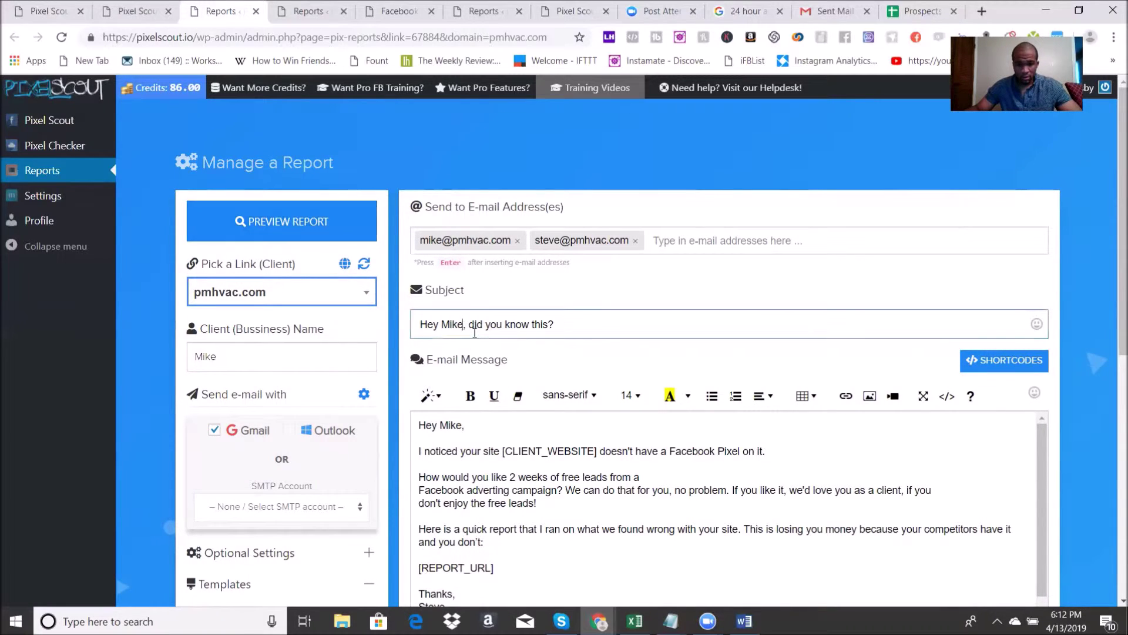
text(/Steve)
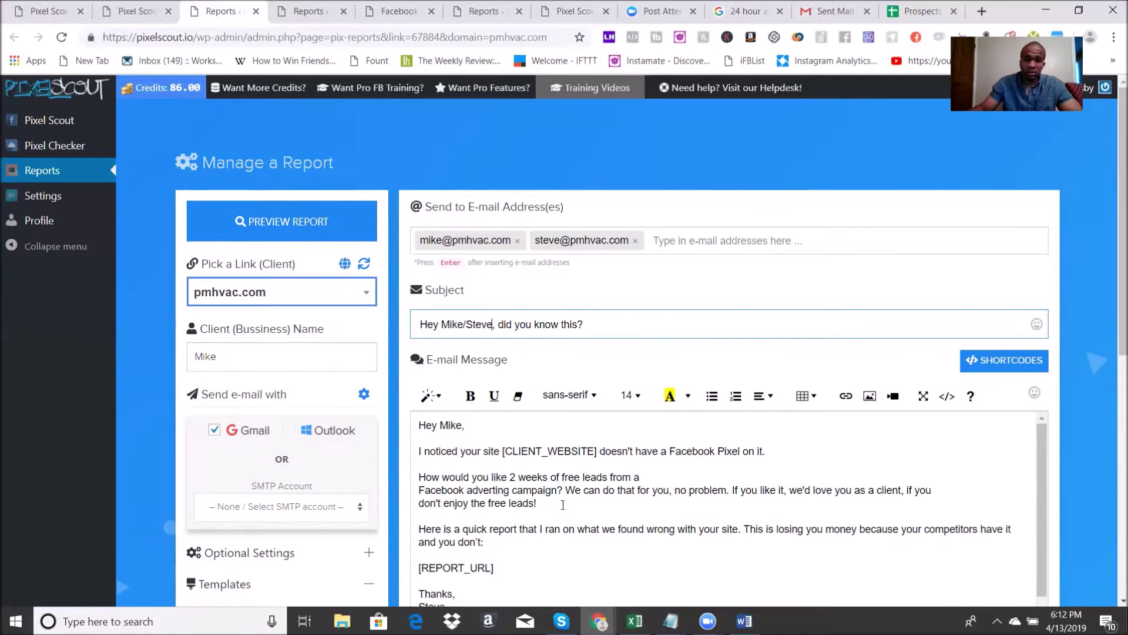
scroll(522, 515, down, 6)
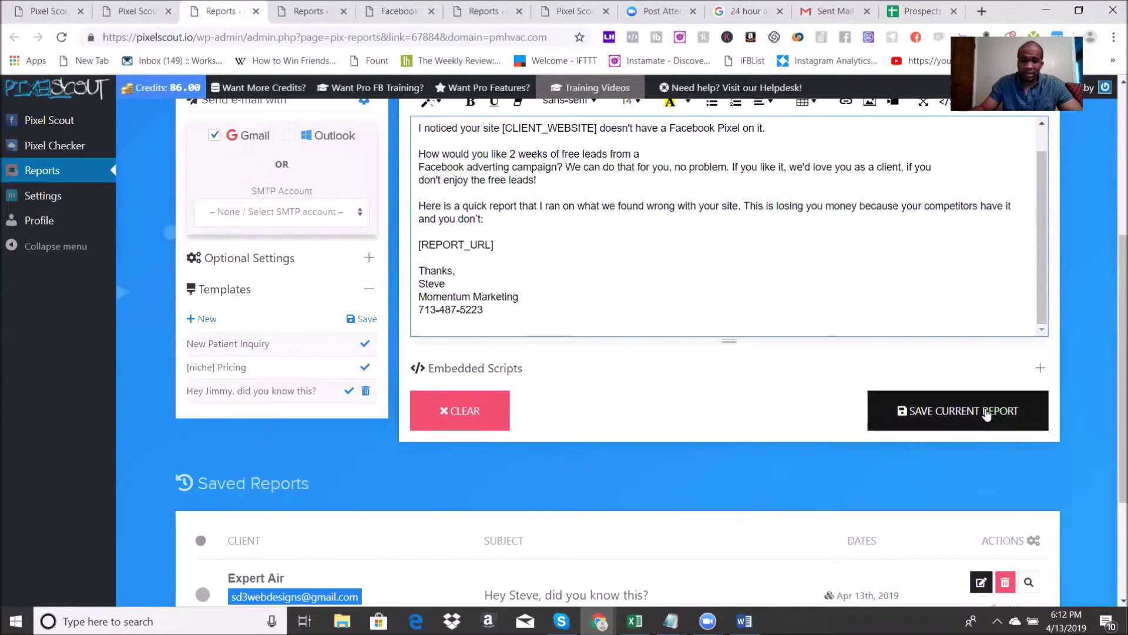
scroll(702, 365, up, 5)
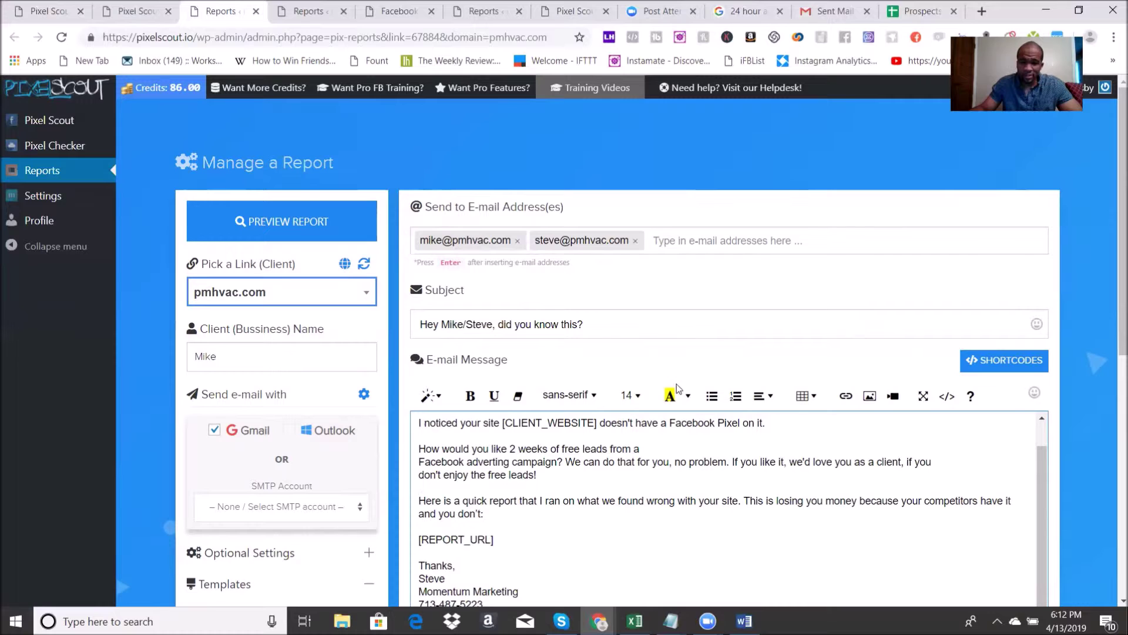
scroll(582, 450, down, 4)
scroll(457, 278, up, 3)
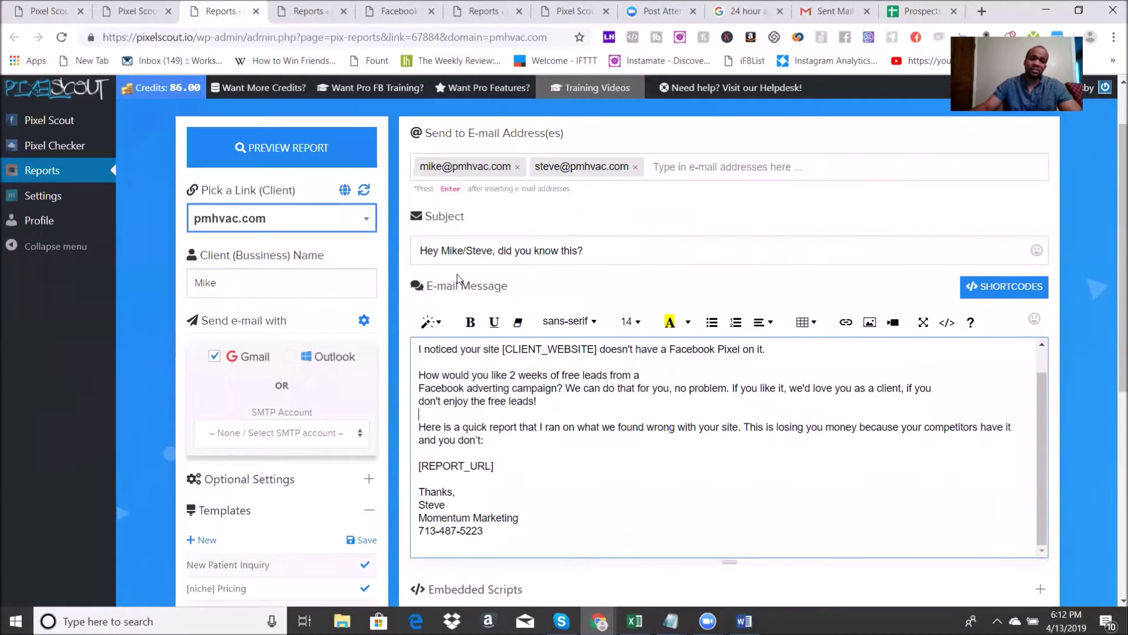
click(622, 252)
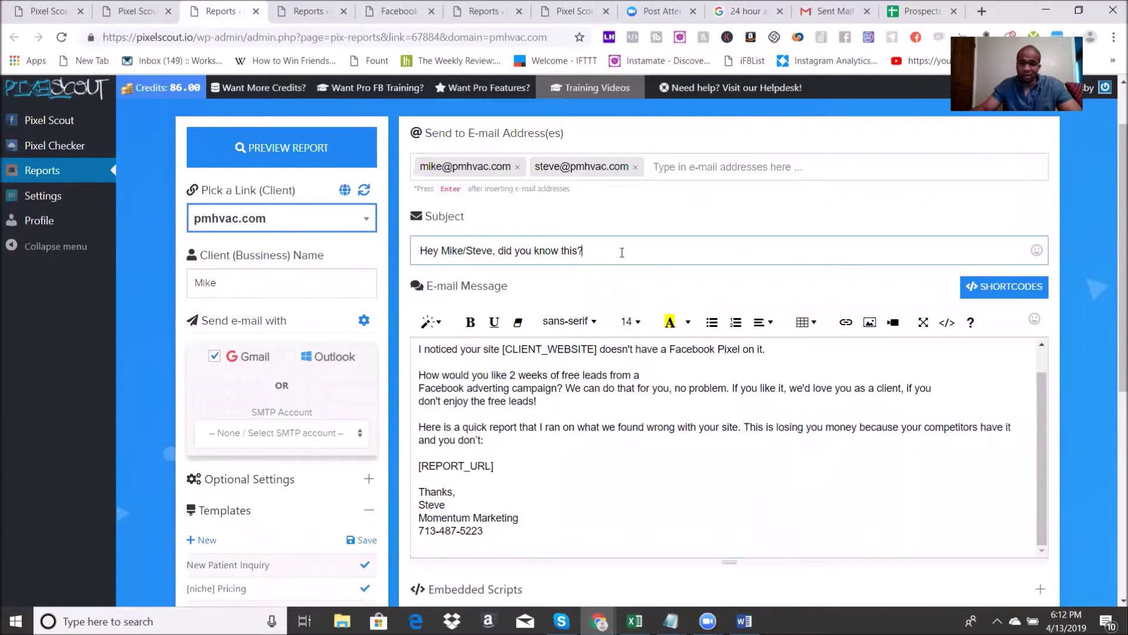
Step: Delete the stray line break before 'Facebook adverting' and open the expertairco.com report
scroll(544, 466, up, 1)
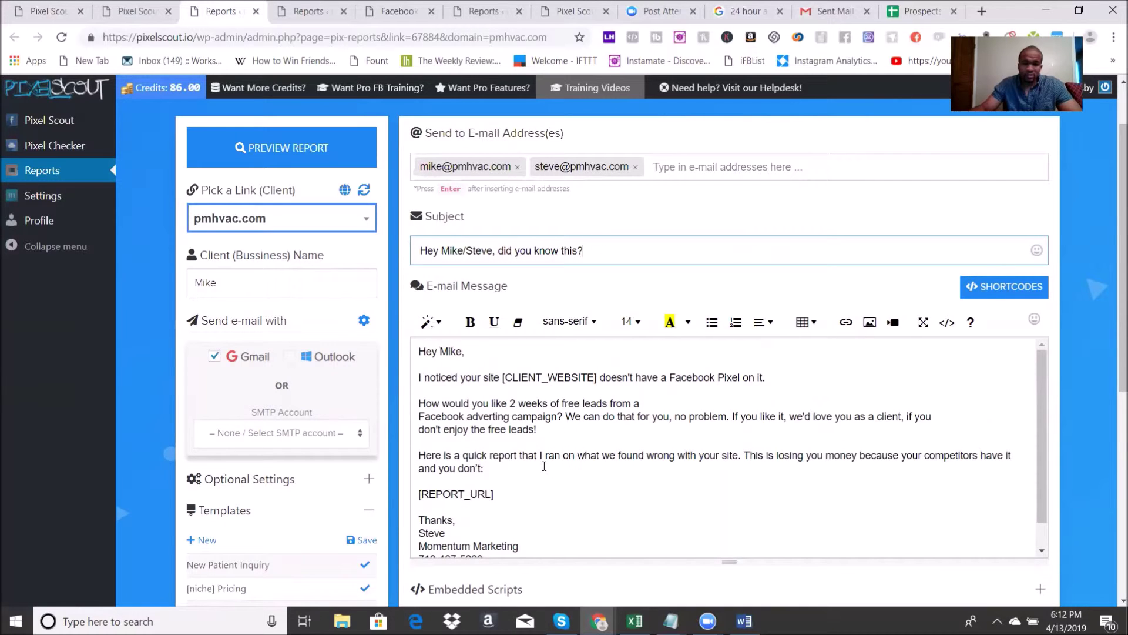
click(419, 417)
key(BackSpace)
key(BackSpace)
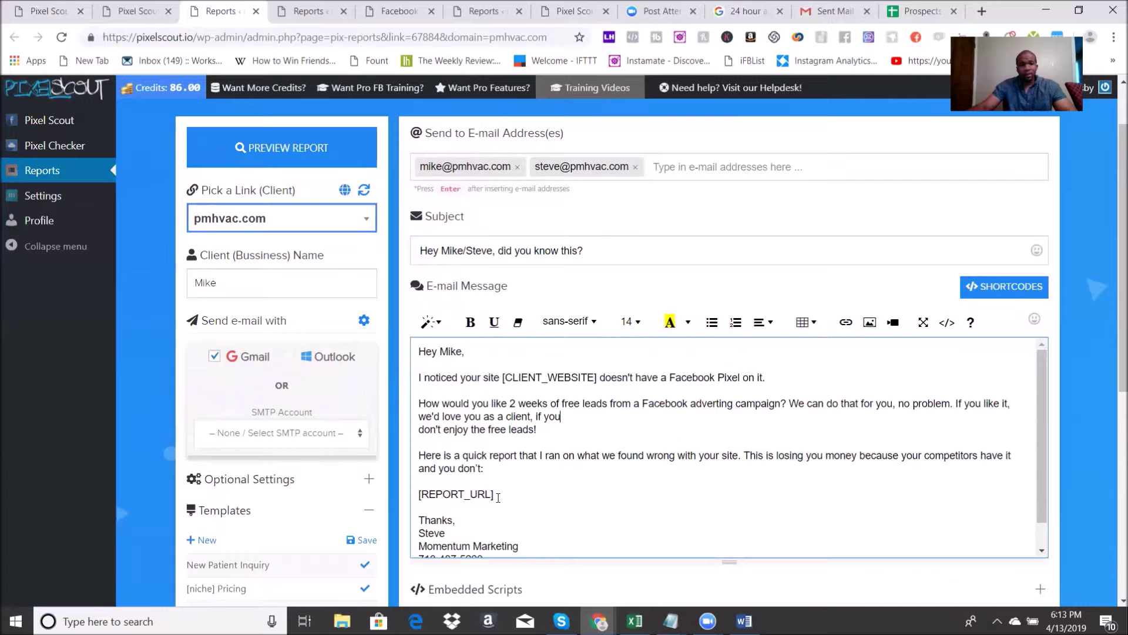
click(309, 17)
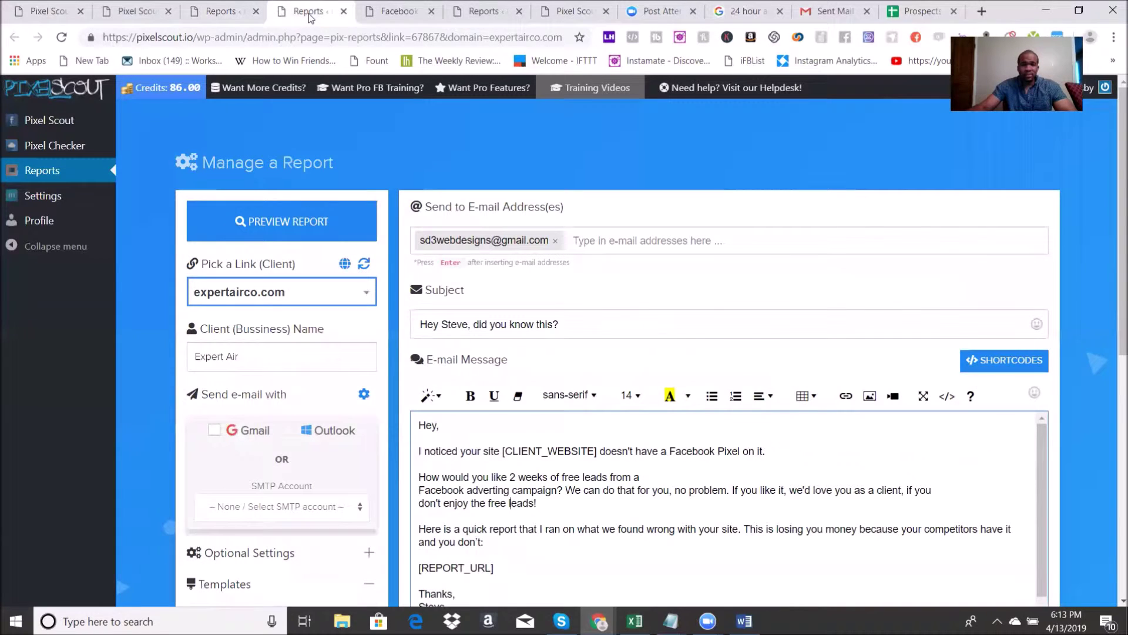
Step: Close the old expertairco.com and Expert Air report tabs
click(344, 12)
click(222, 11)
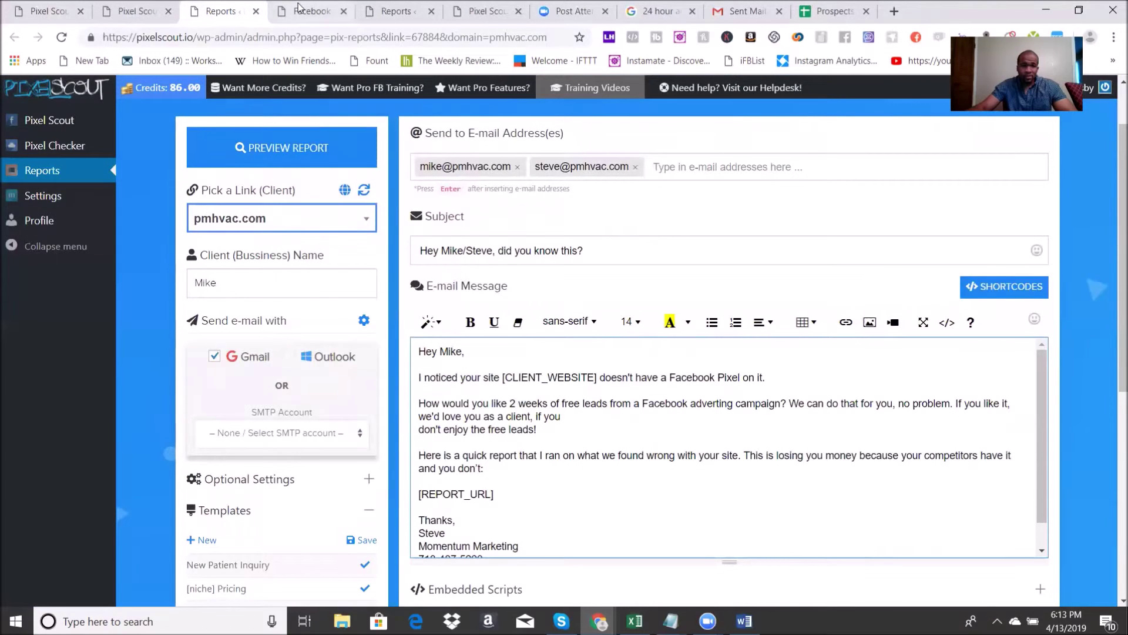
click(312, 11)
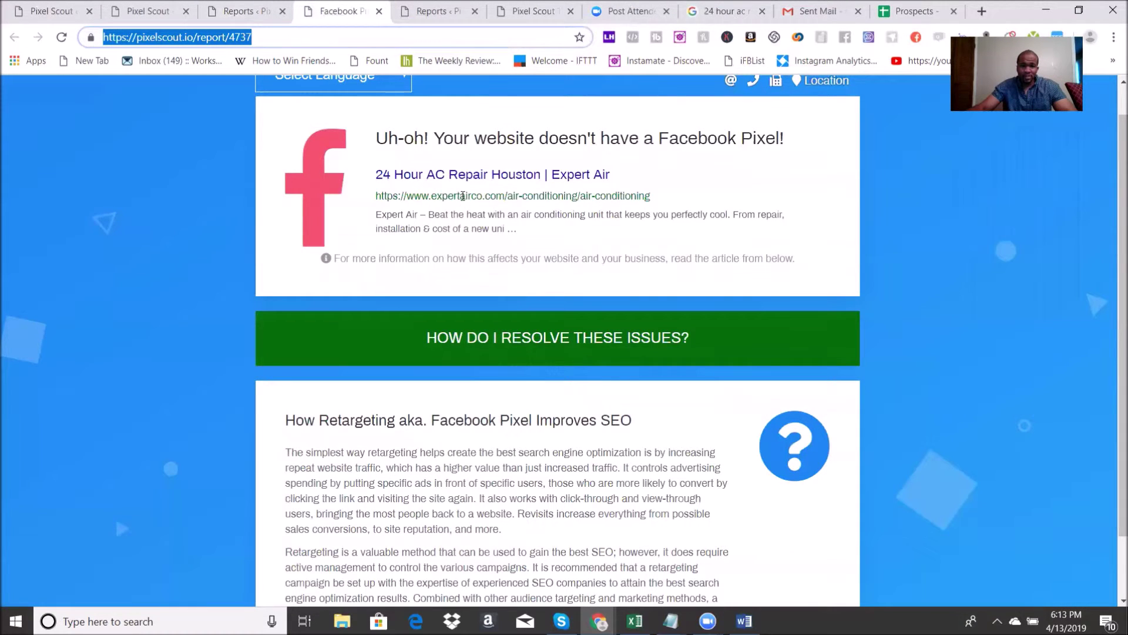
click(379, 12)
click(244, 11)
Step: Preview the pmhvac.com report, then return to its e-mail form
click(272, 150)
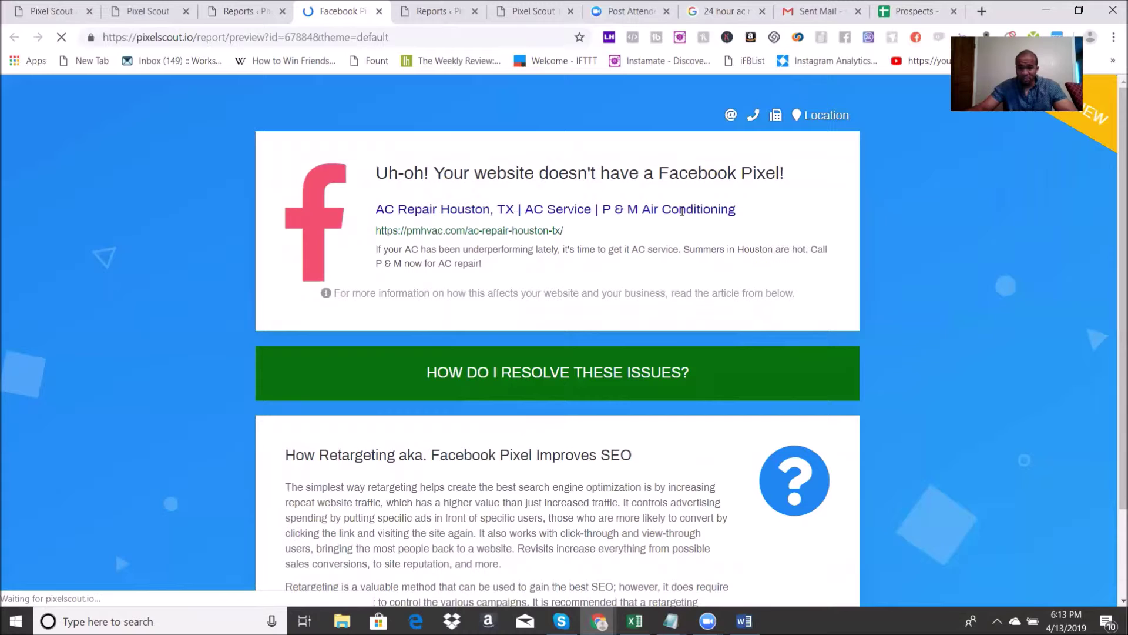
scroll(505, 406, down, 2)
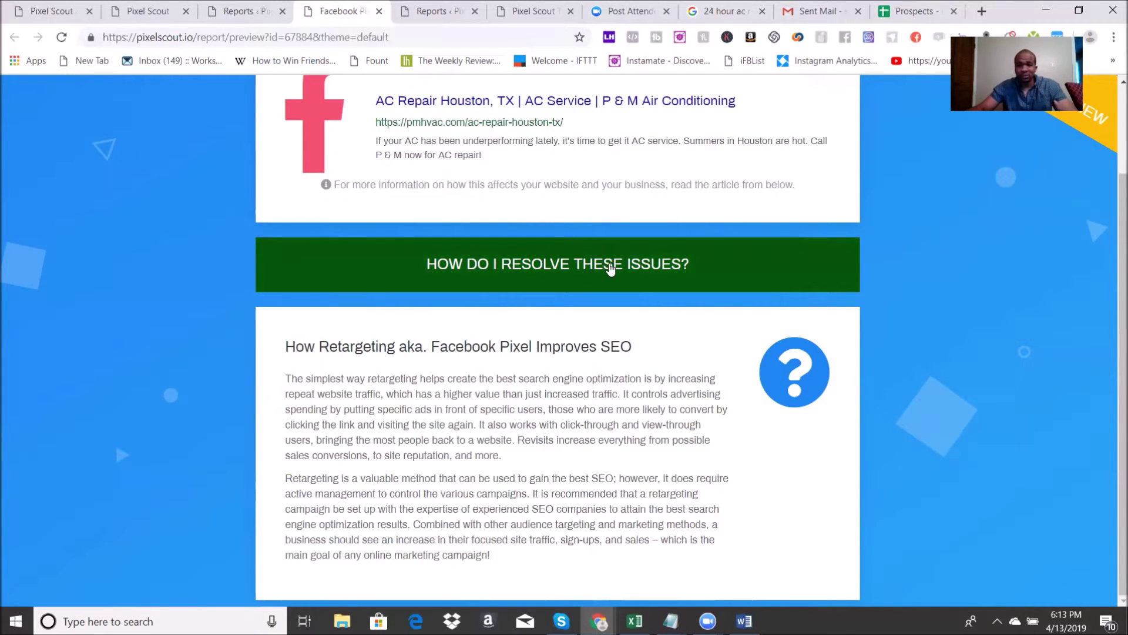
click(237, 6)
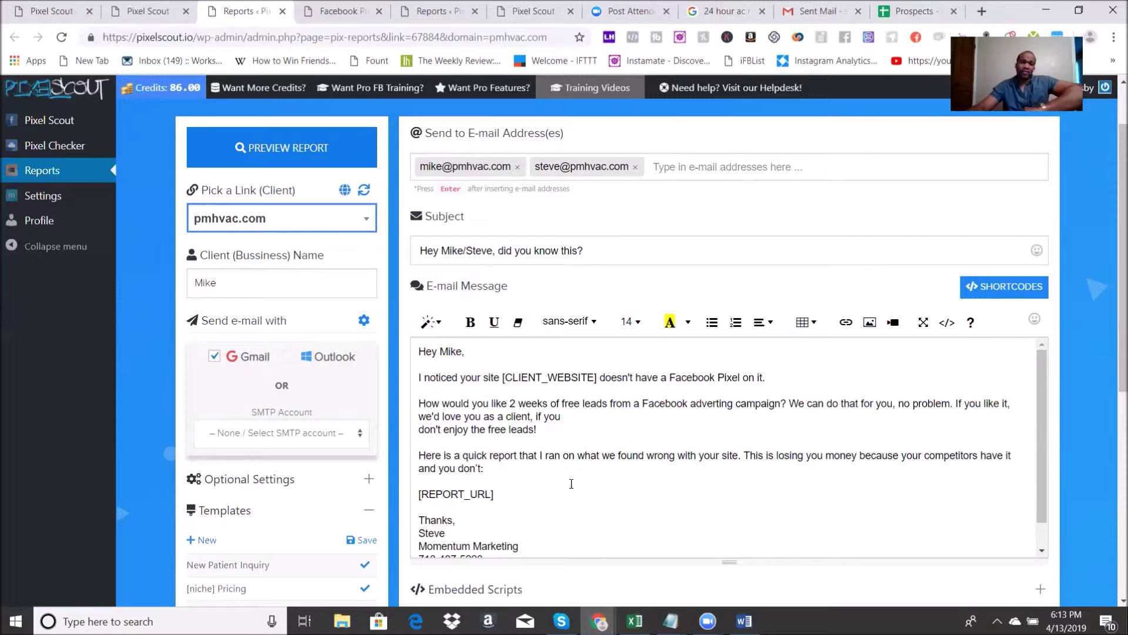
Step: Save the prepared pmhvac.com report into Saved Reports
scroll(617, 488, down, 1)
scroll(617, 488, down, 1)
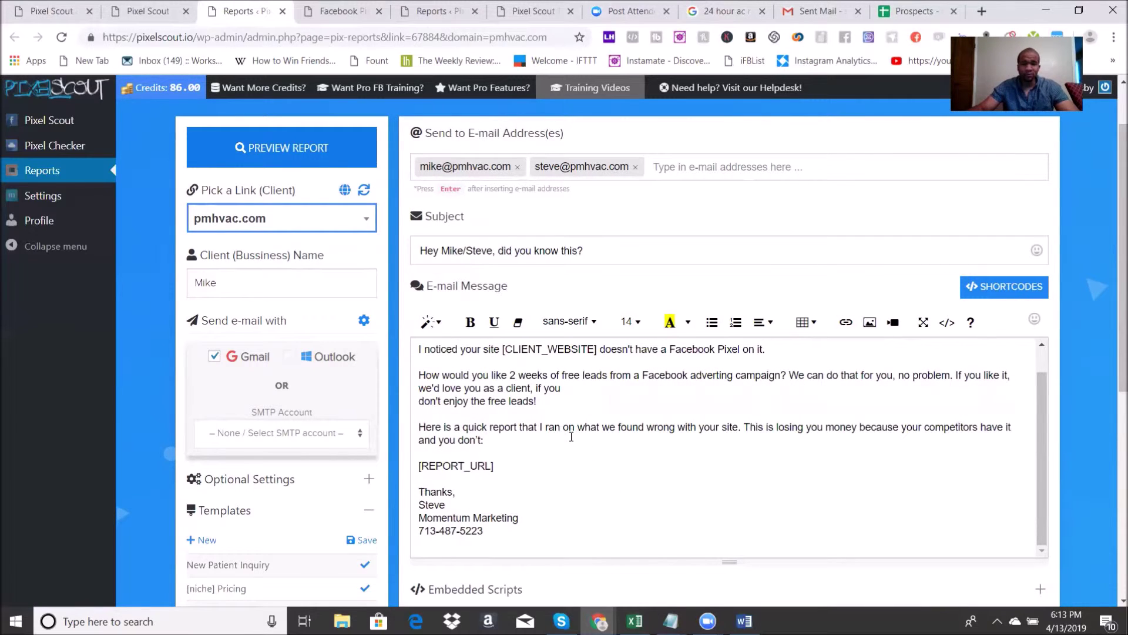
scroll(580, 464, down, 5)
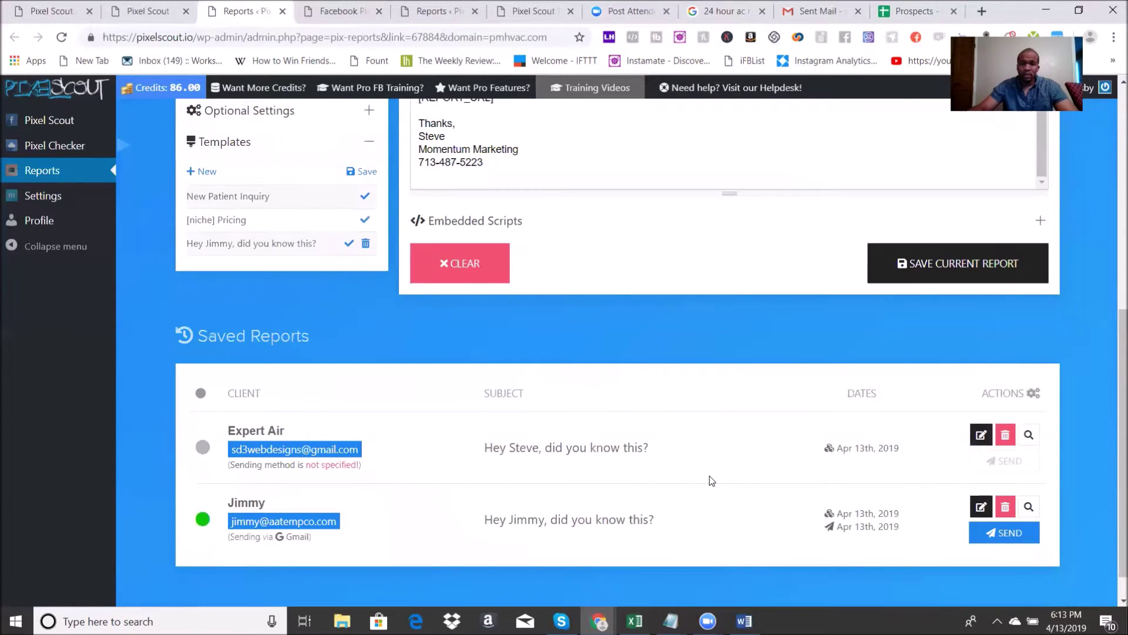
click(918, 263)
scroll(728, 295, down, 2)
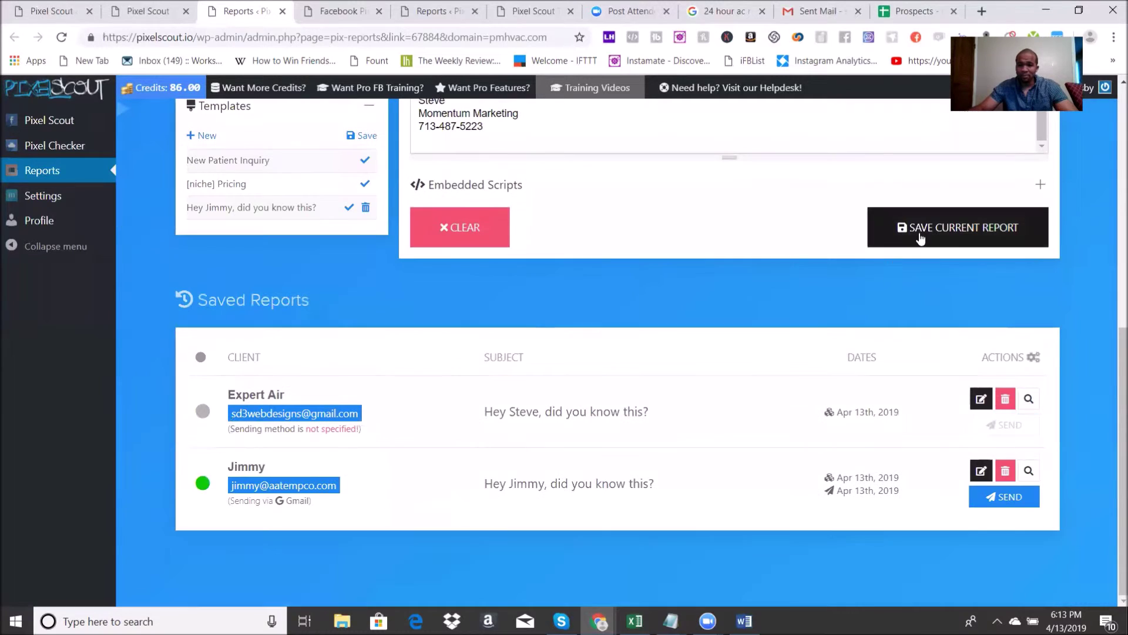
click(967, 234)
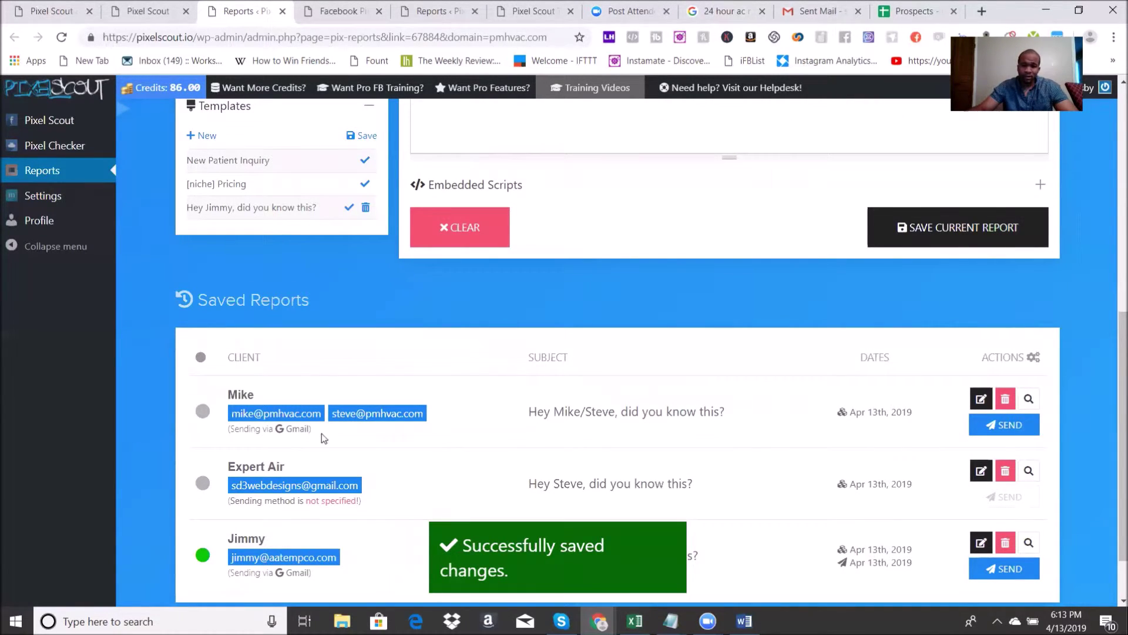
Step: Send the newly saved pmhvac.com report via Gmail and confirm with OK
click(1013, 431)
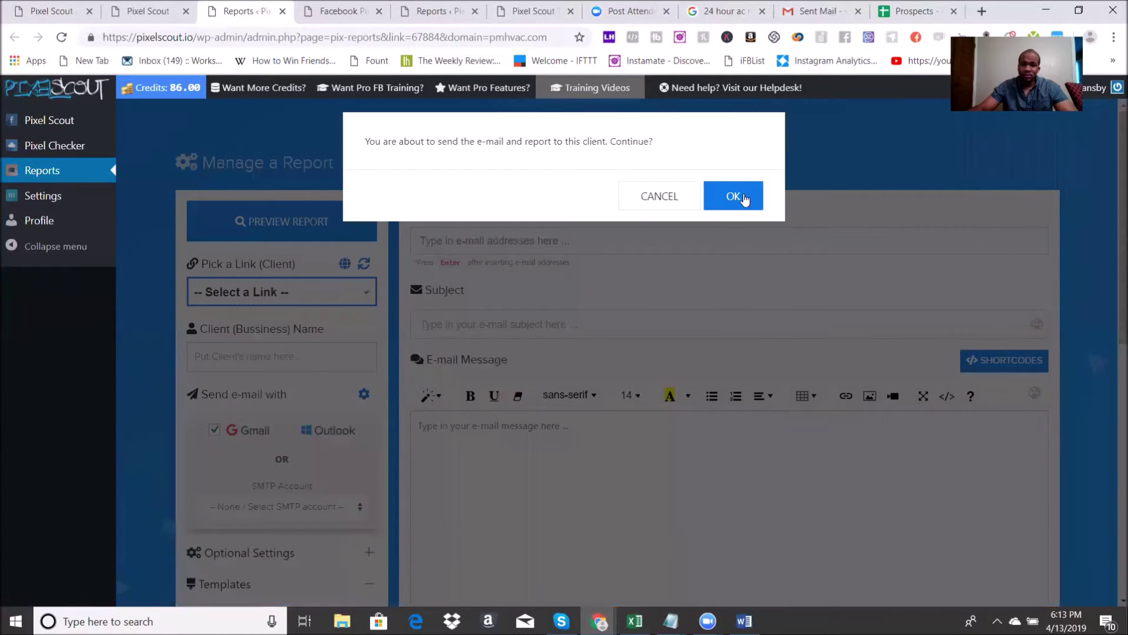
click(732, 196)
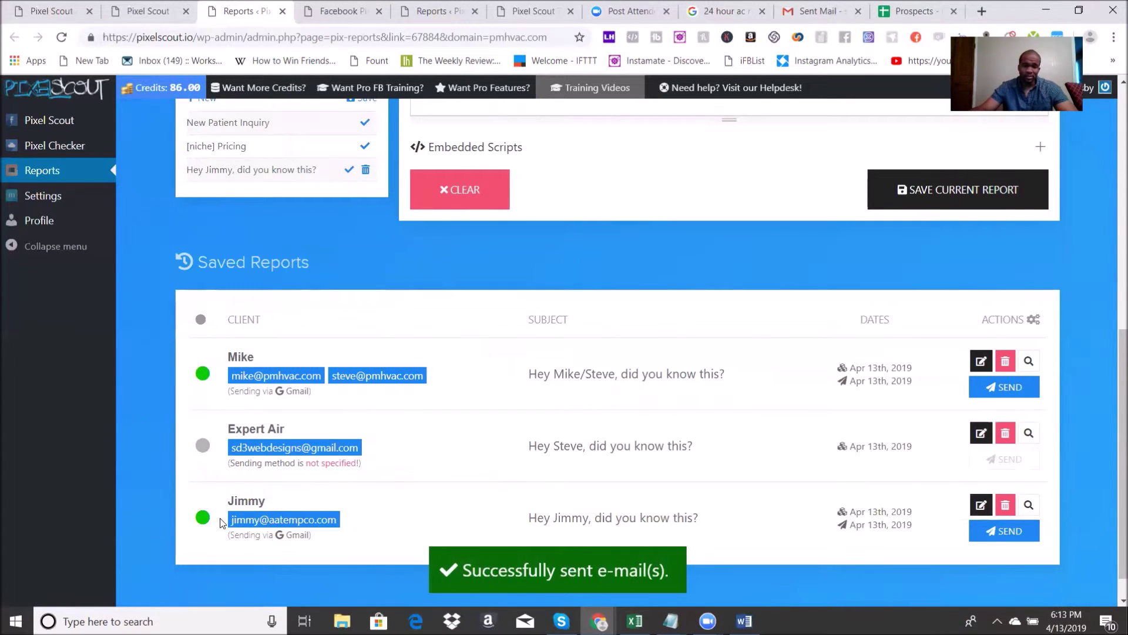
click(147, 11)
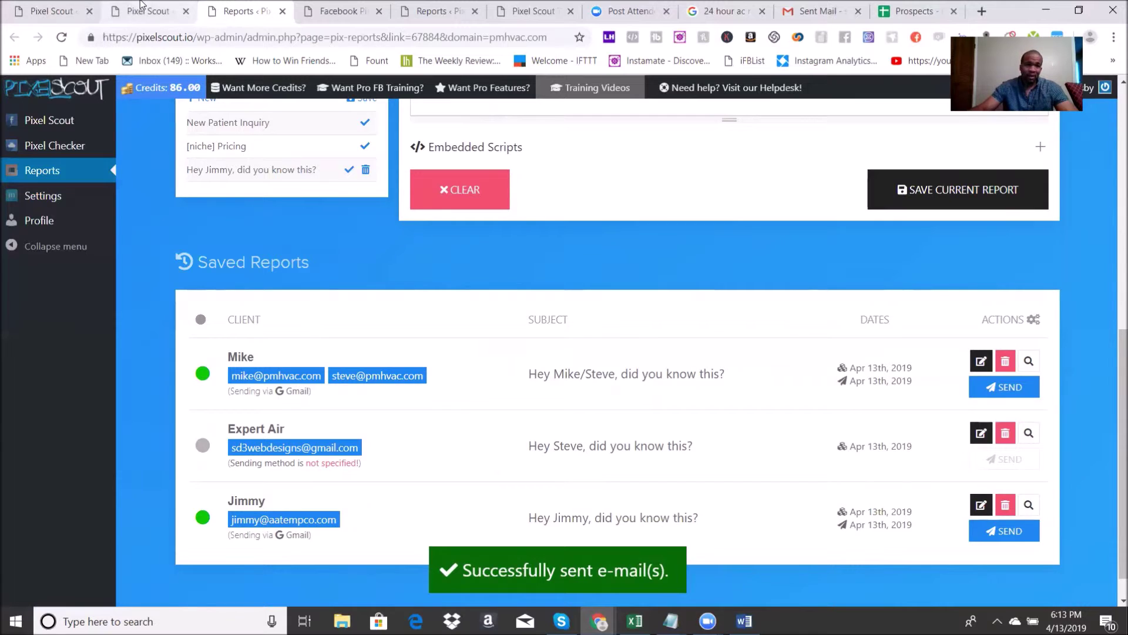
Step: Expand Air-Care Southeast's contact details, showing its description and Facebook page link
scroll(593, 339, down, 5)
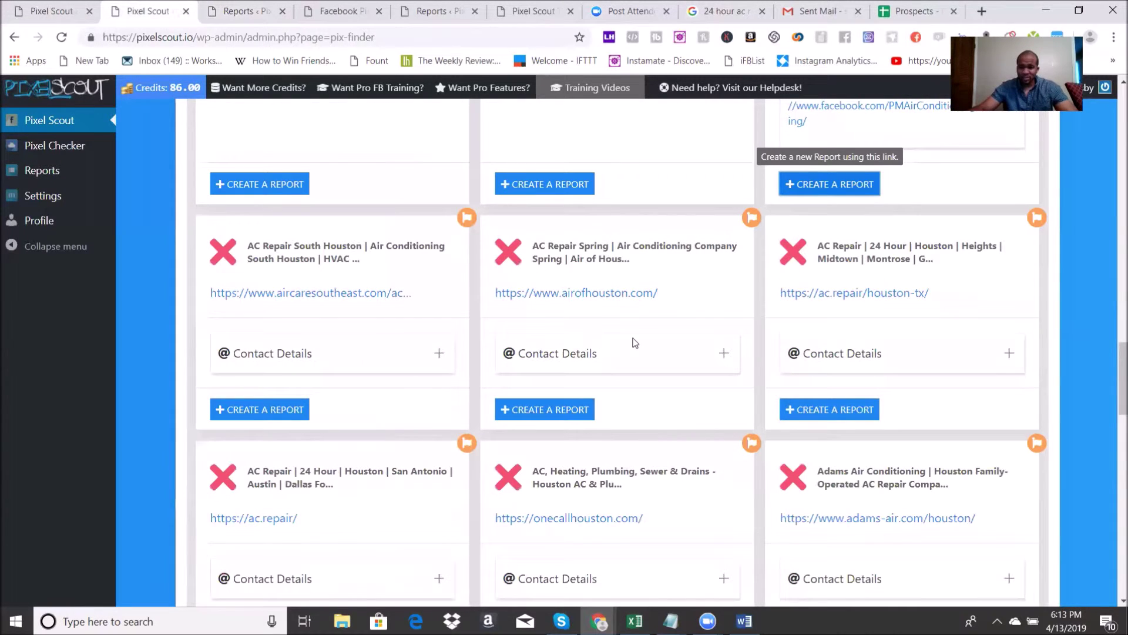
click(412, 359)
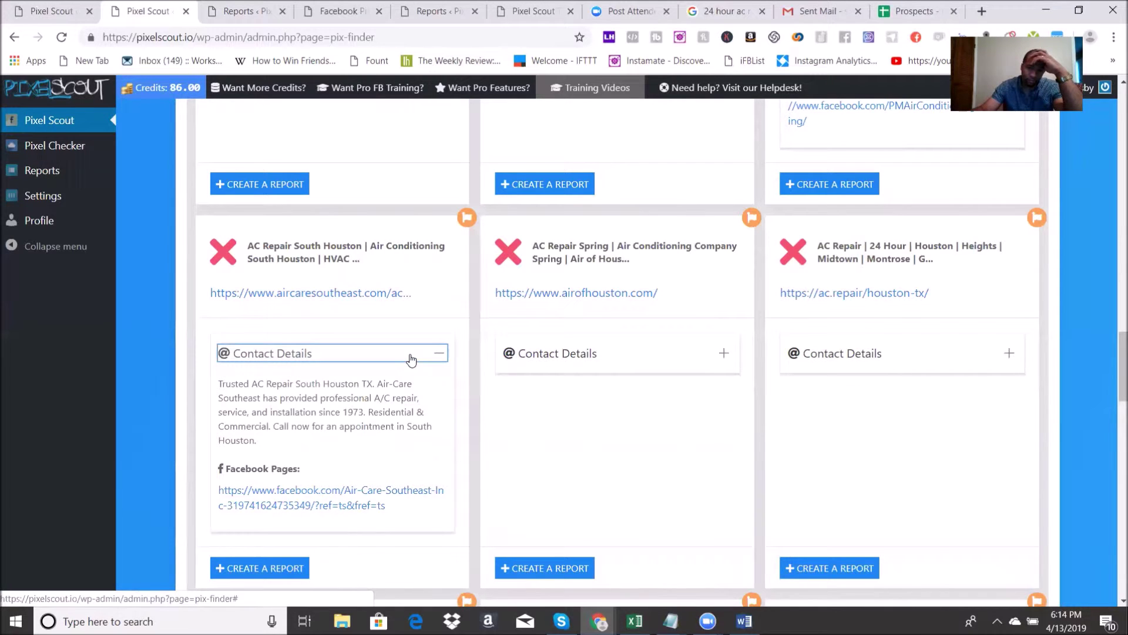
scroll(484, 383, down, 15)
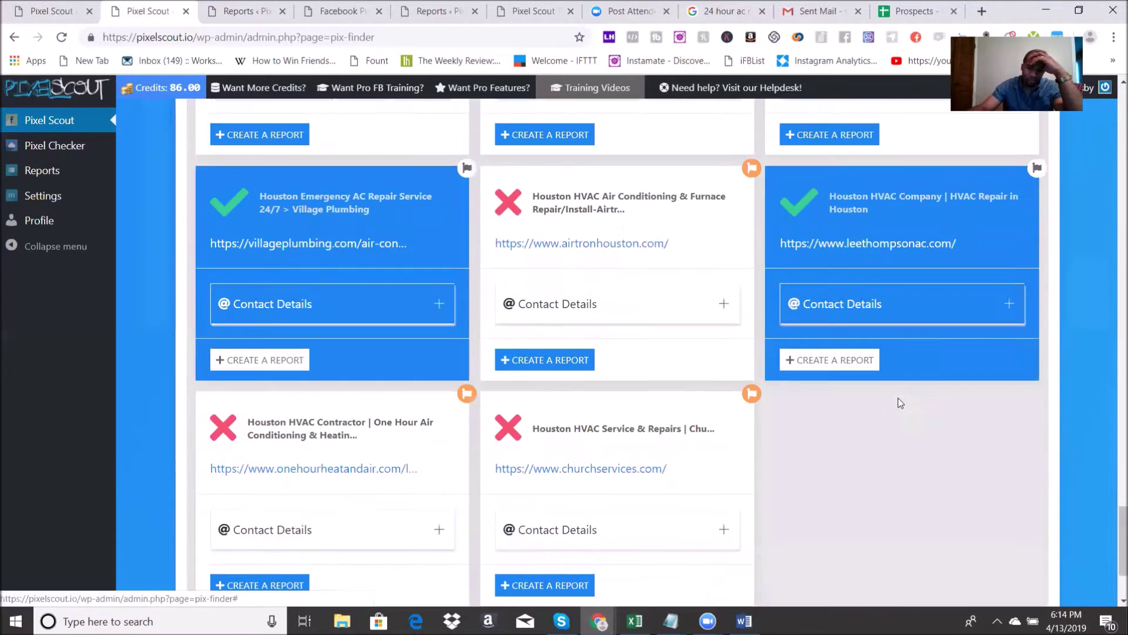
scroll(819, 446, up, 10)
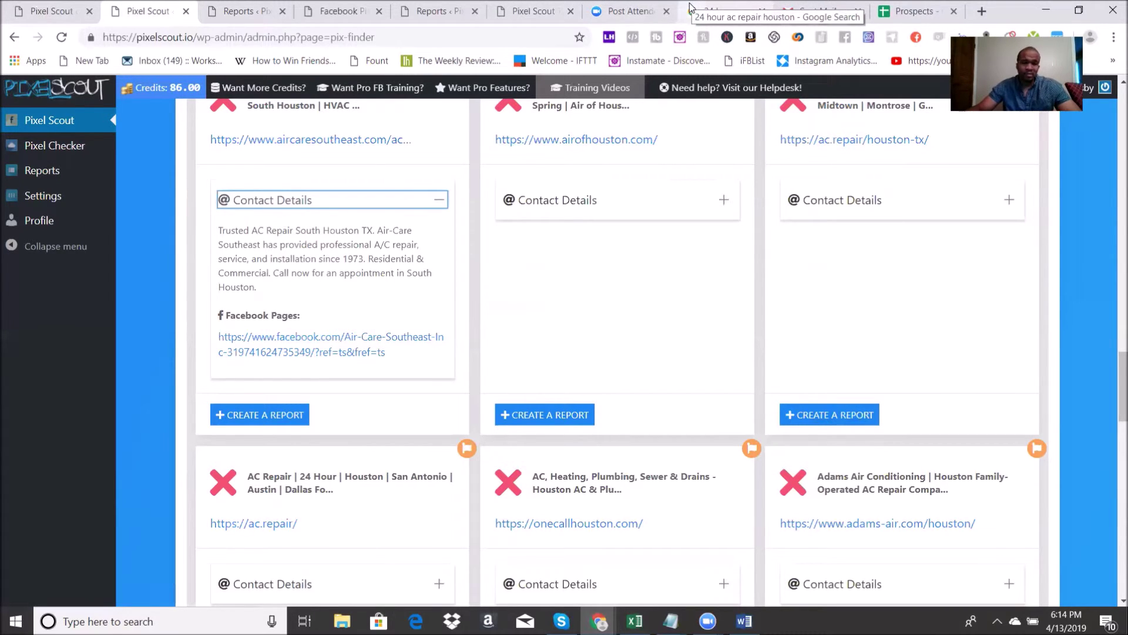
Step: Look at the single-website Pixel Checker page, dismissing the suggested website list
click(64, 150)
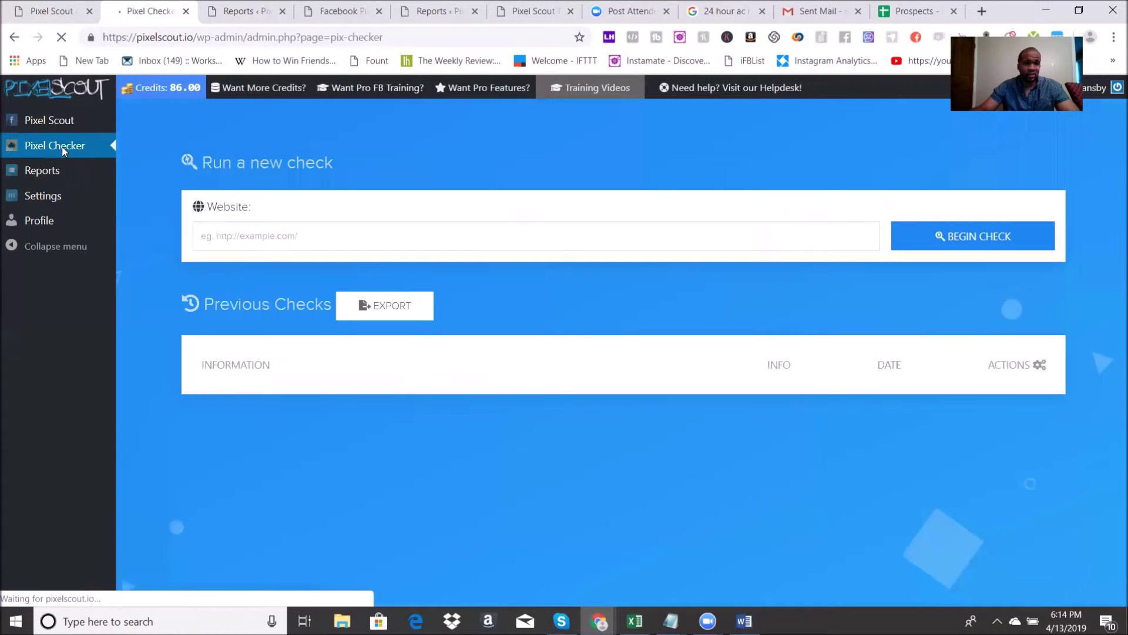
click(295, 237)
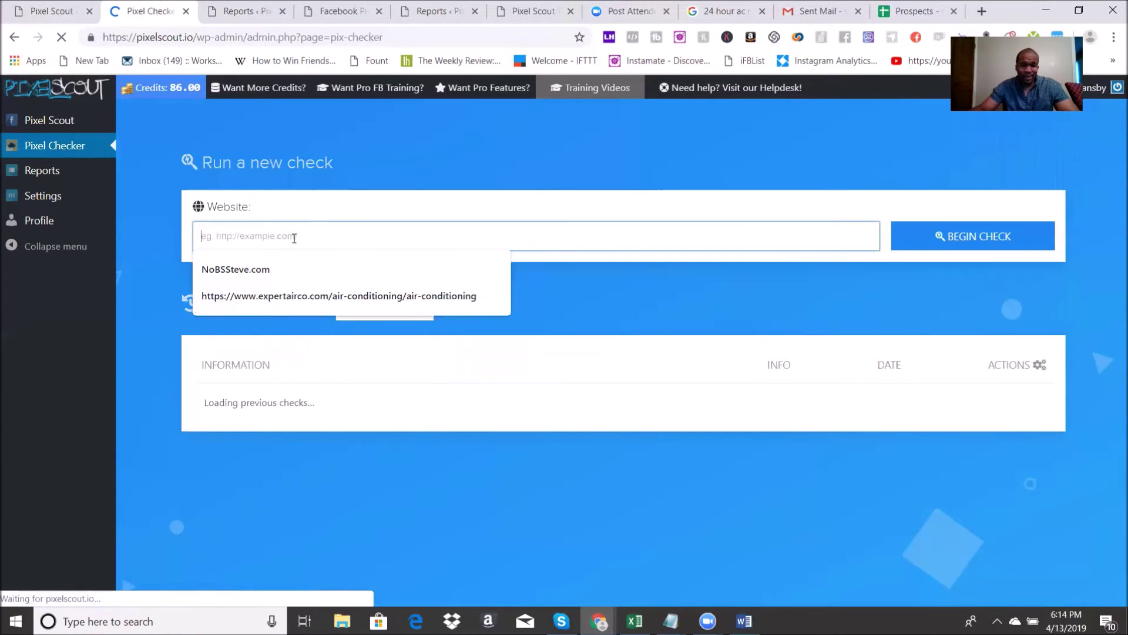
click(665, 286)
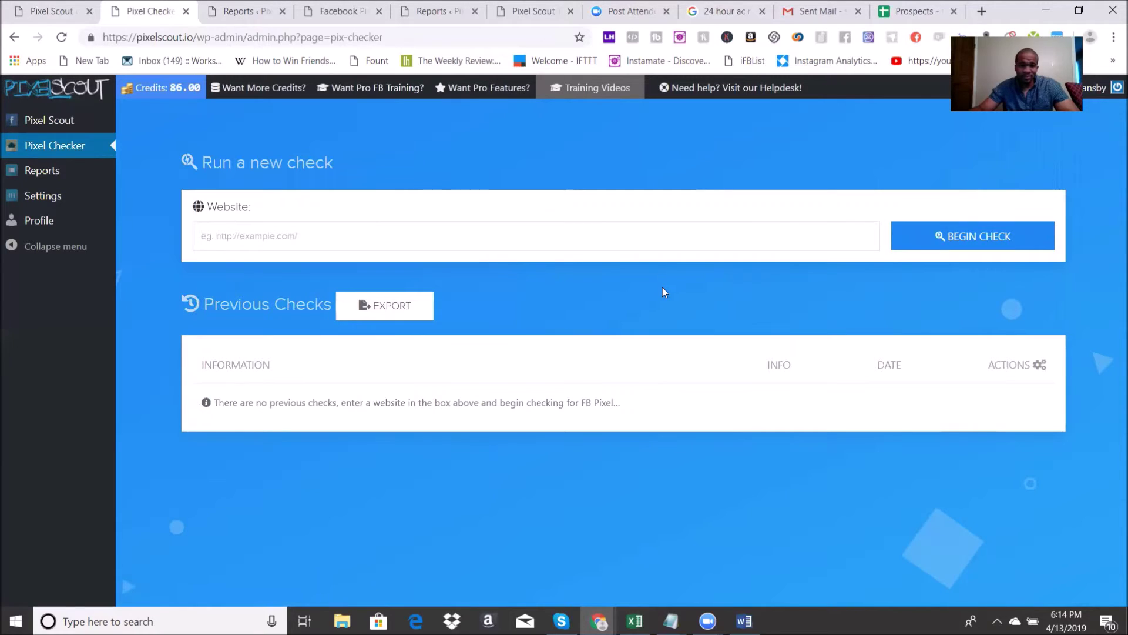
Step: Review the Reports client link list and the connected Gmail settings, then return to pixel search
click(41, 171)
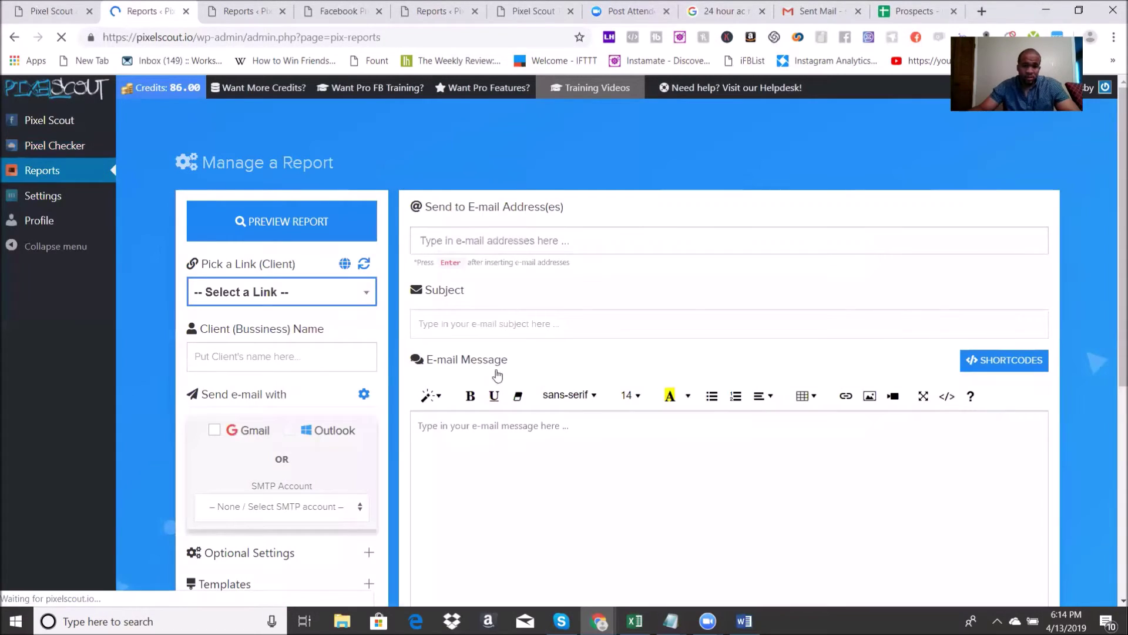
scroll(622, 461, down, 3)
scroll(584, 428, up, 2)
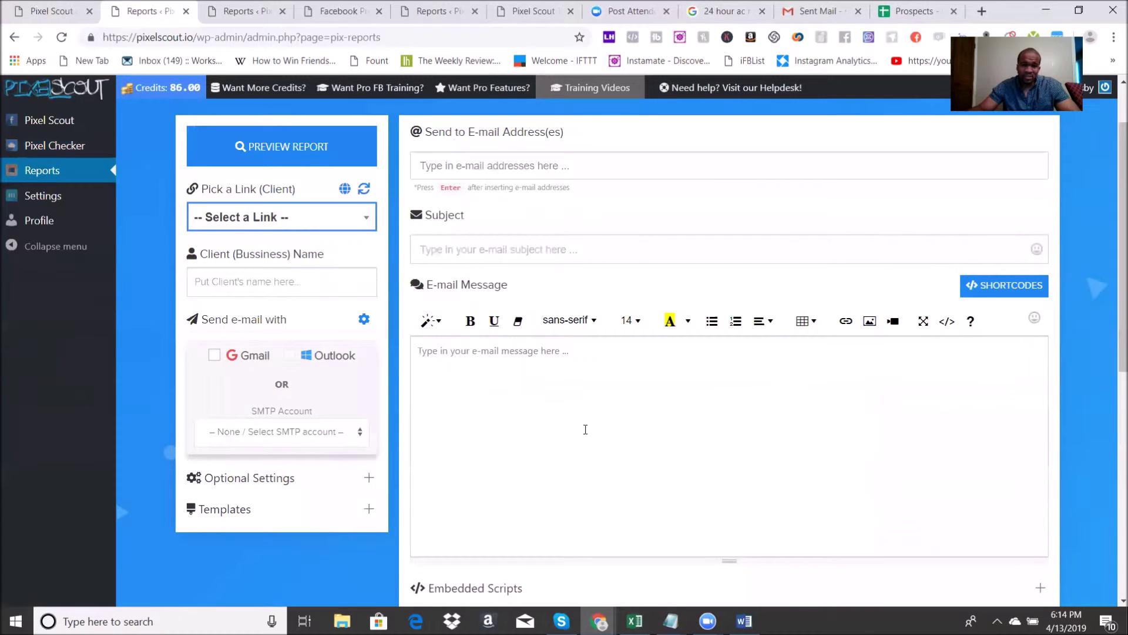
click(262, 219)
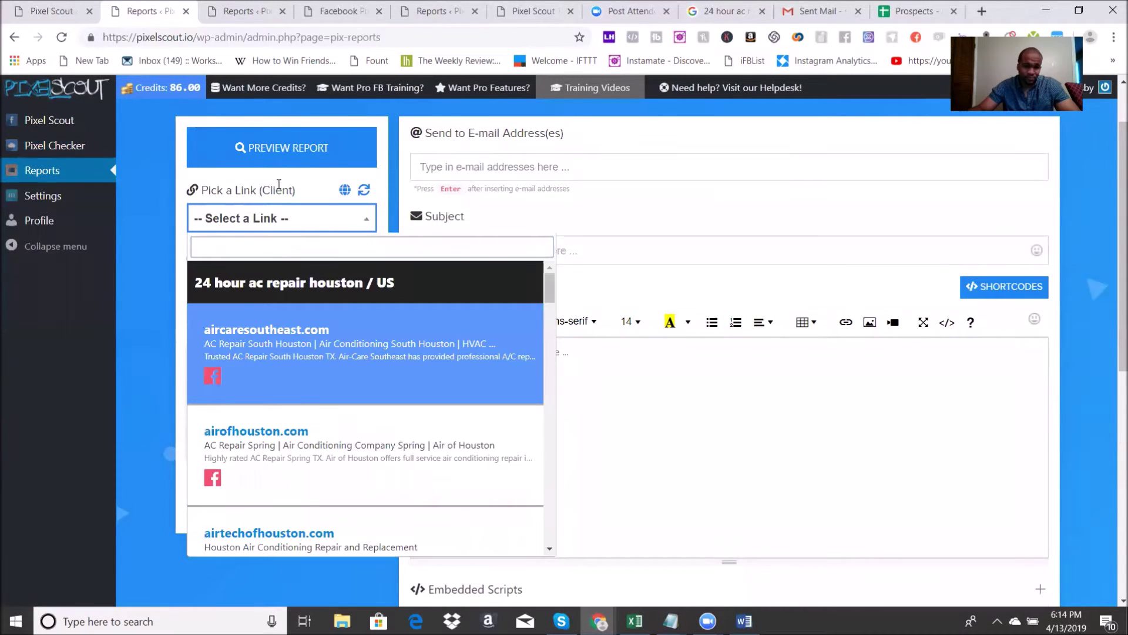
click(282, 186)
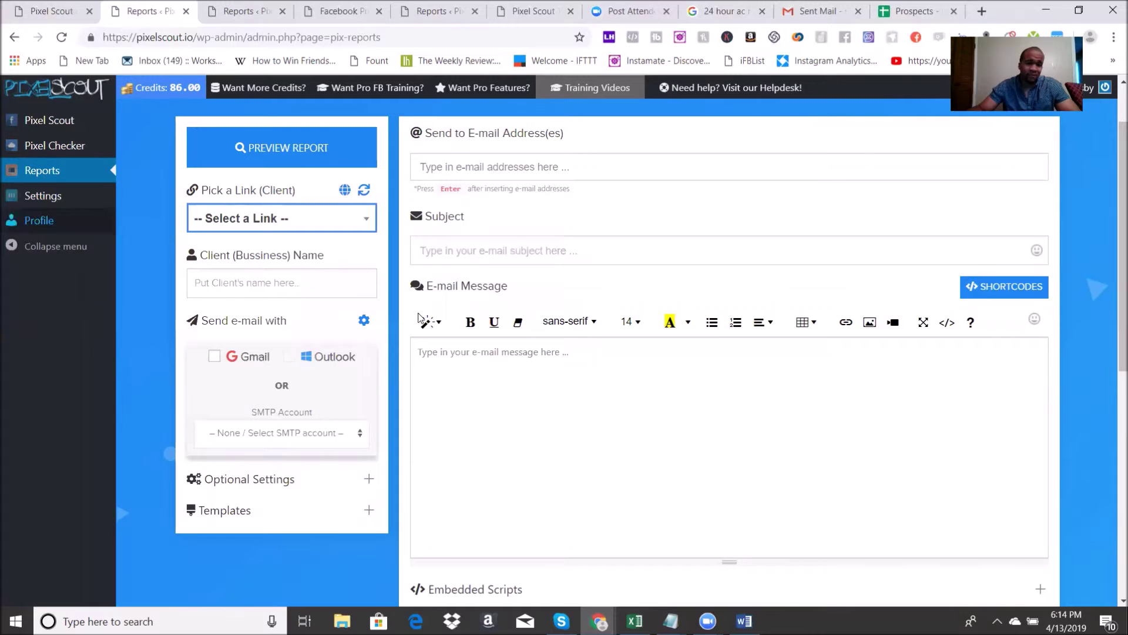
click(37, 201)
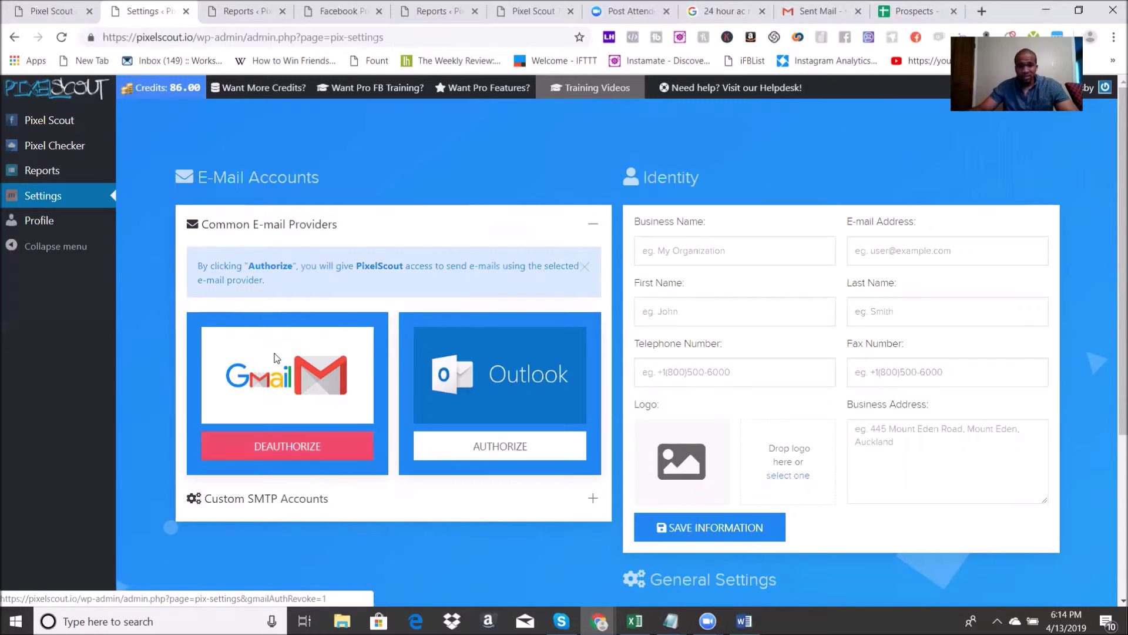
click(41, 121)
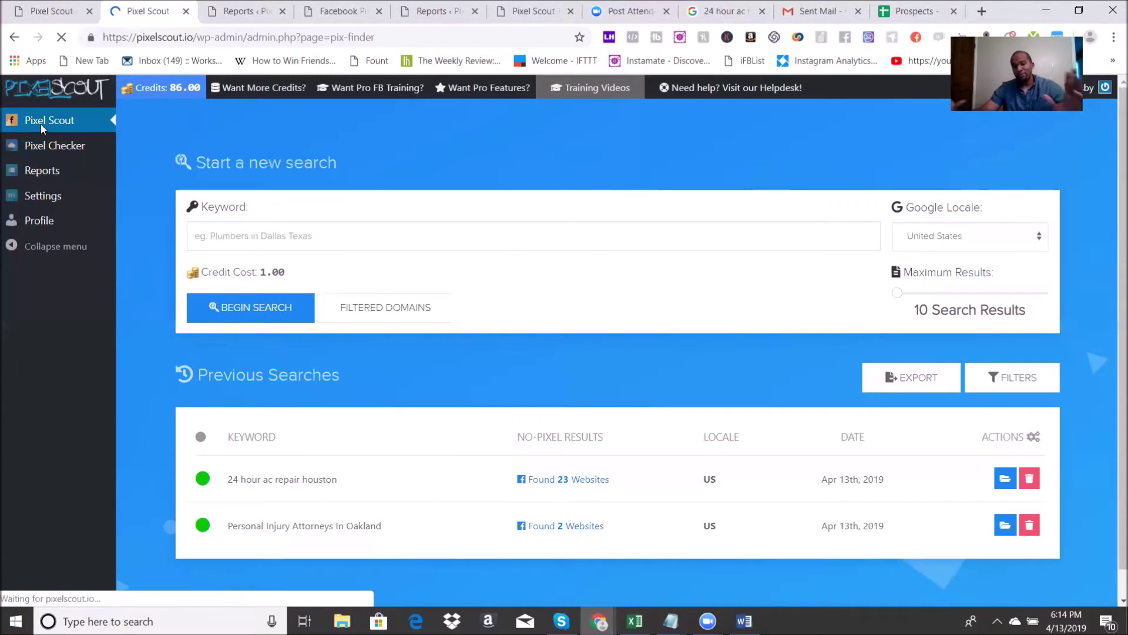